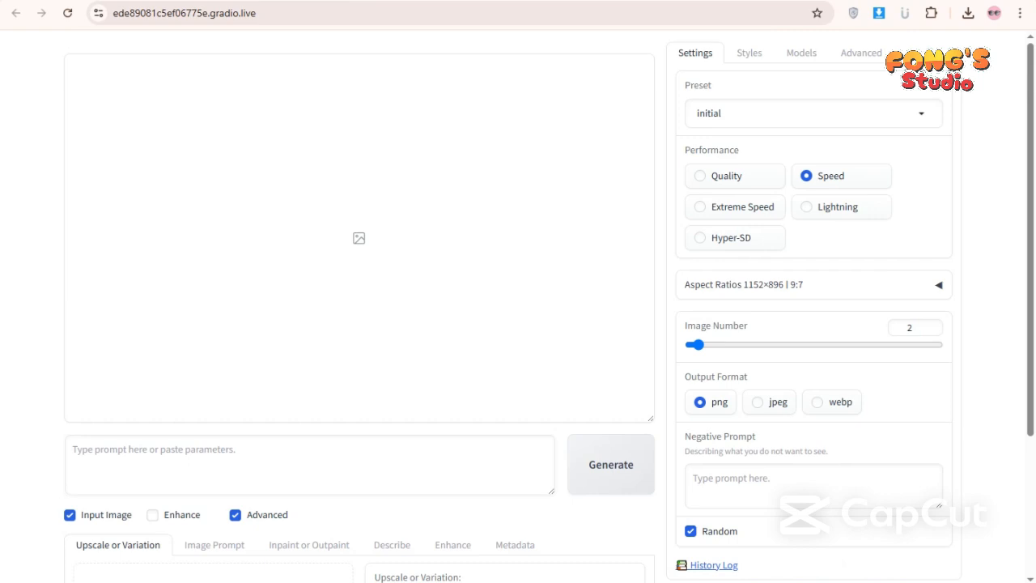
scroll(518, 307, "down", 2)
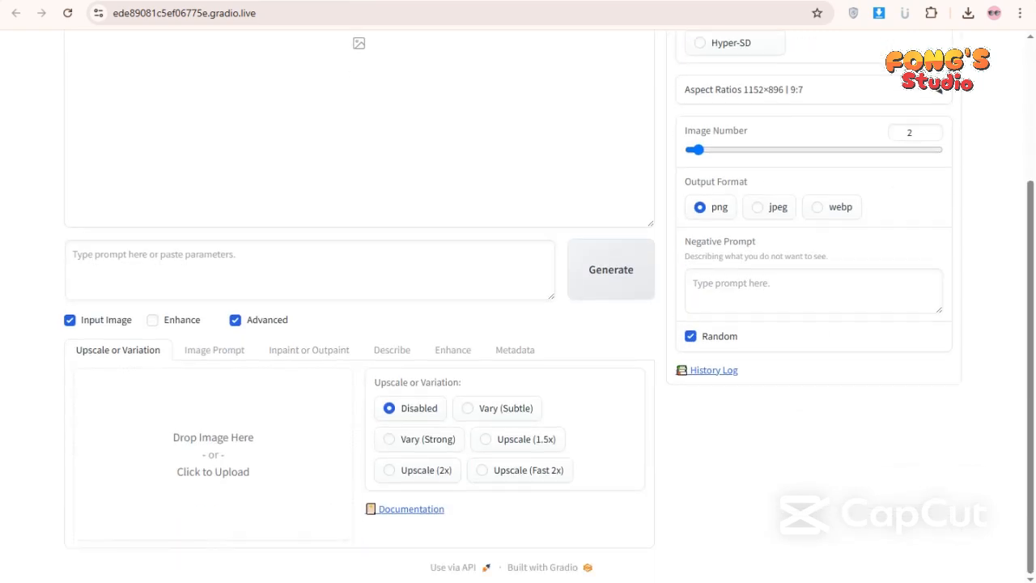
scroll(518, 308, "up", 2)
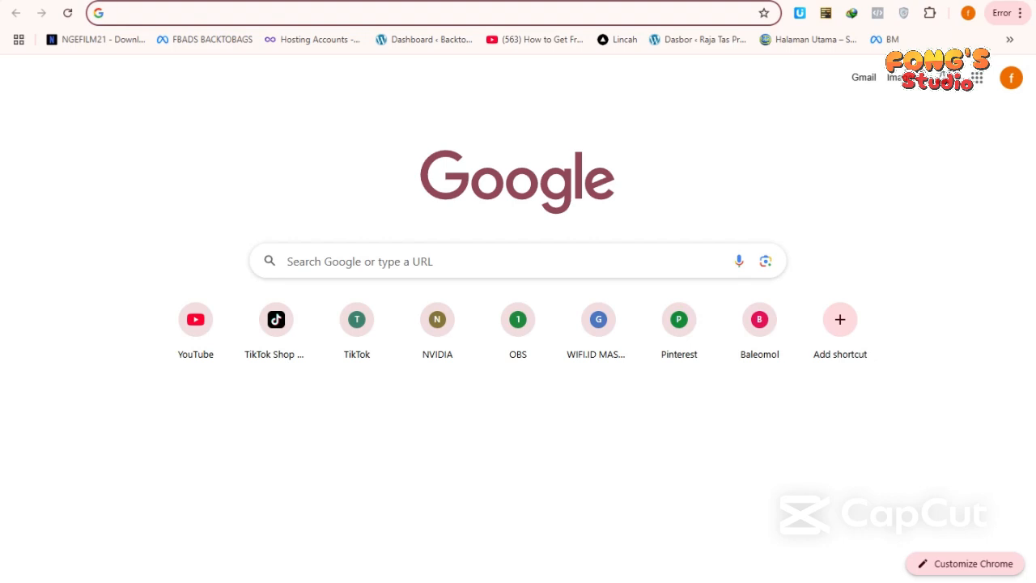
left_click(968, 13)
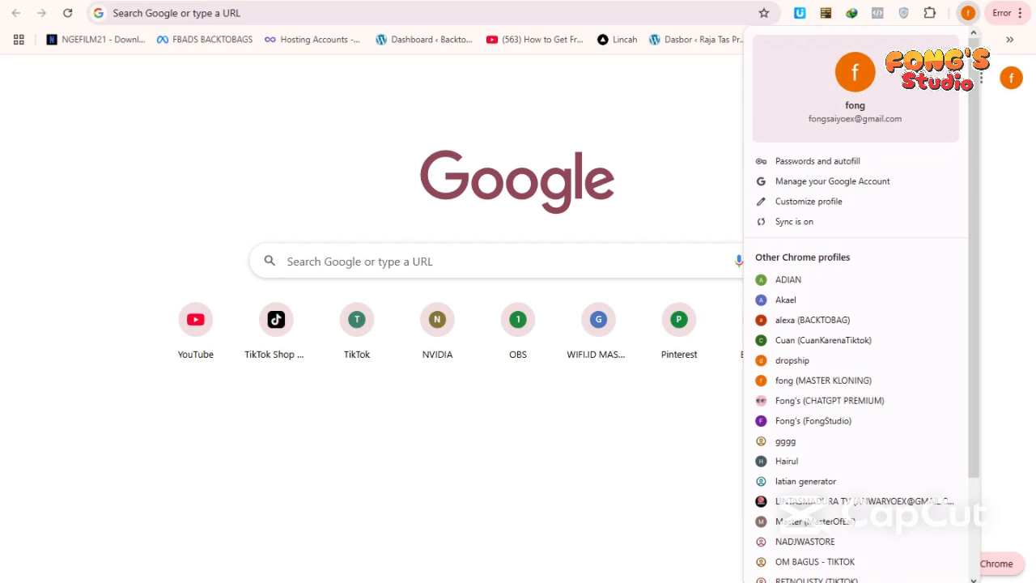
key("Escape")
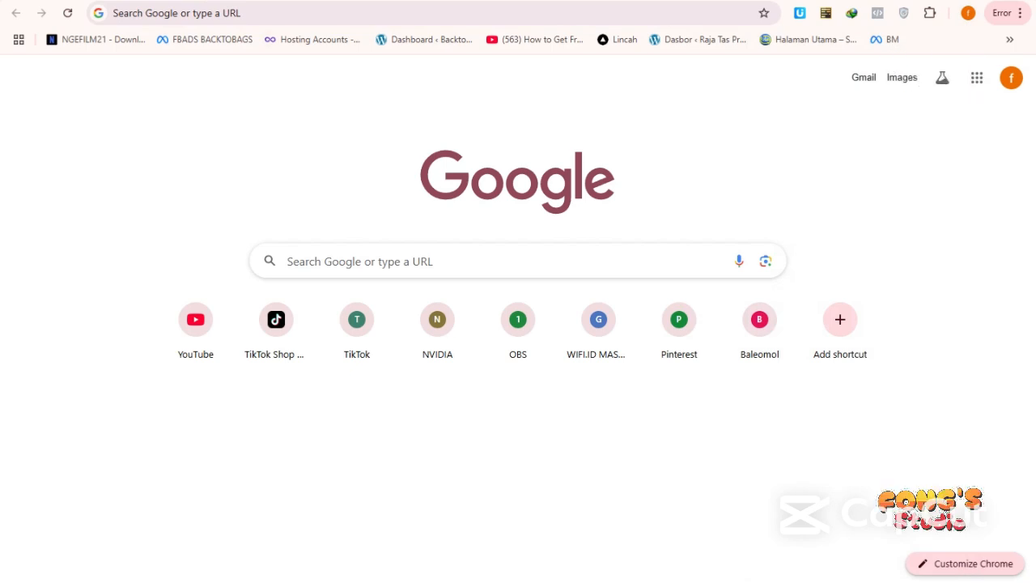
Step: Search Google for fooocus and open the official Fooocus repository on GitHub
left_click(317, 13)
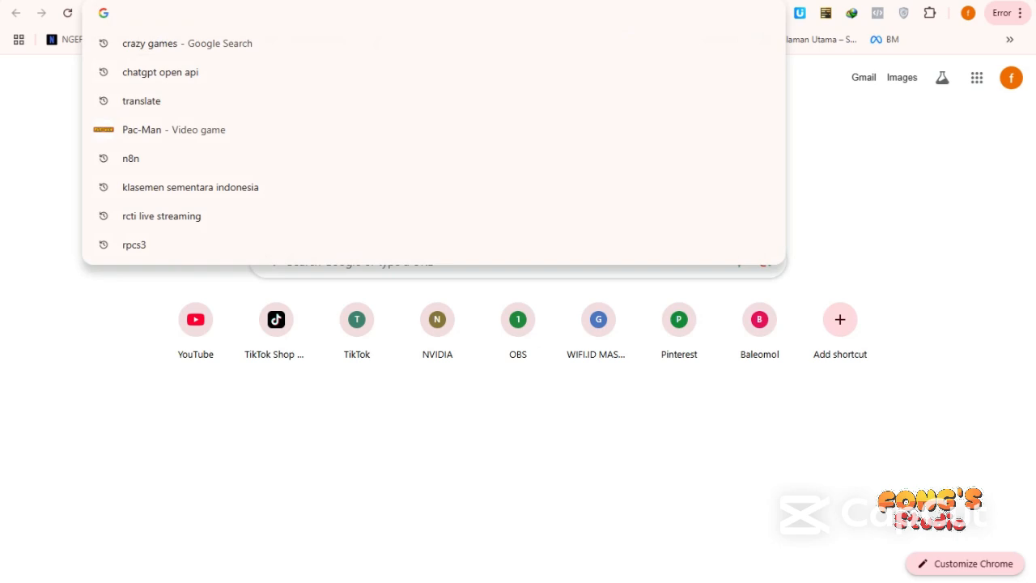
type("F")
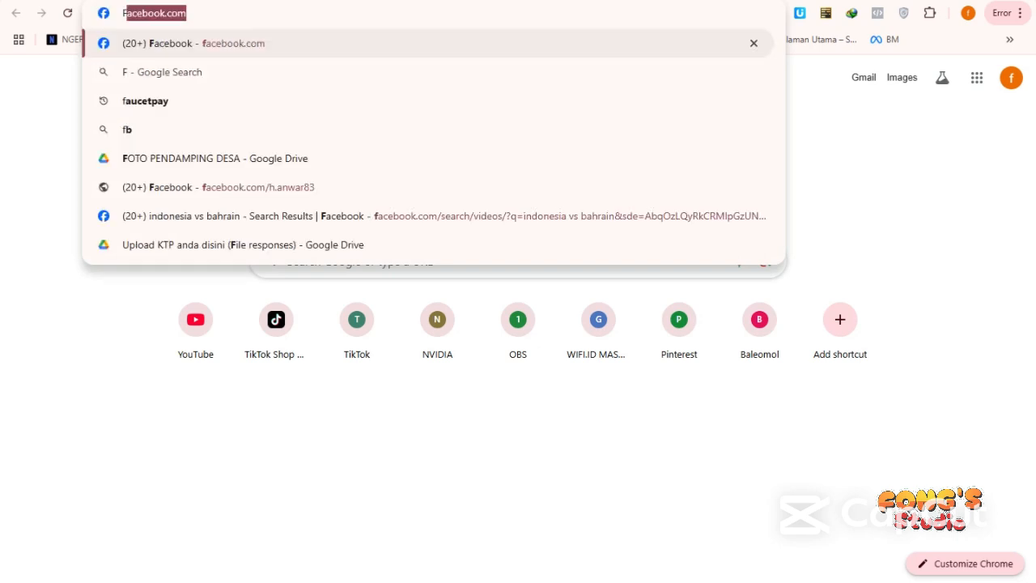
type("ooo")
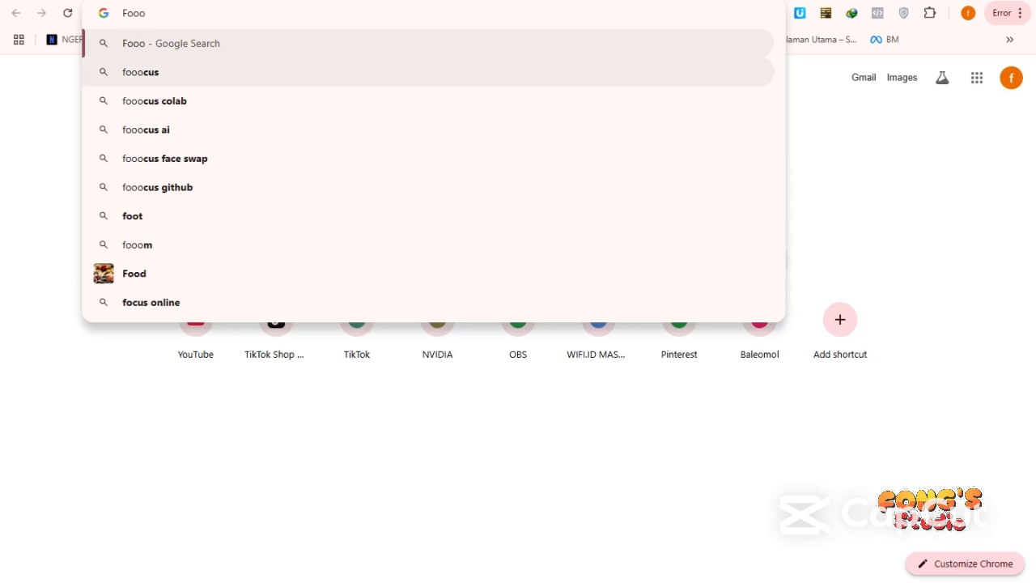
left_click(141, 72)
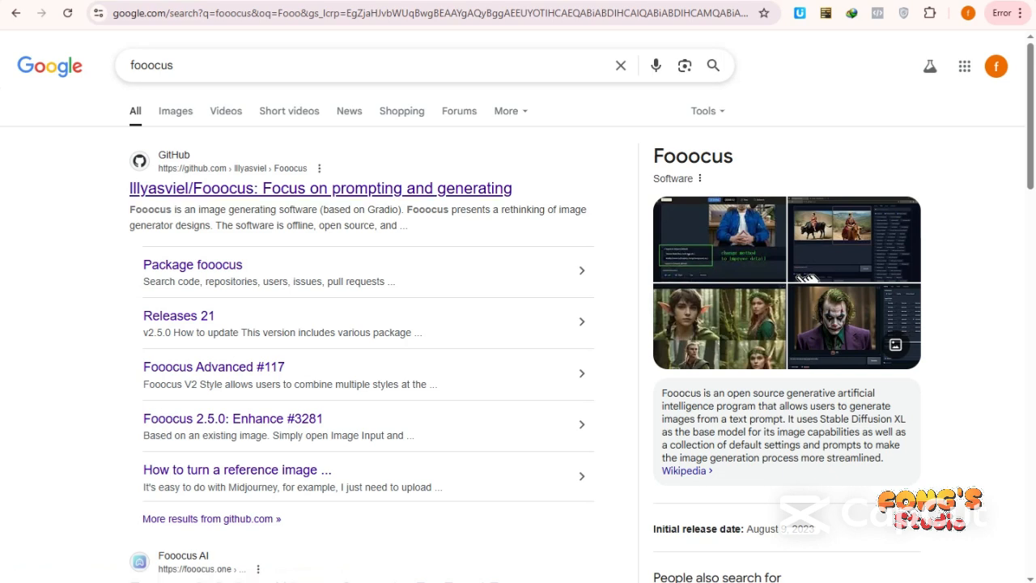
left_click(198, 187)
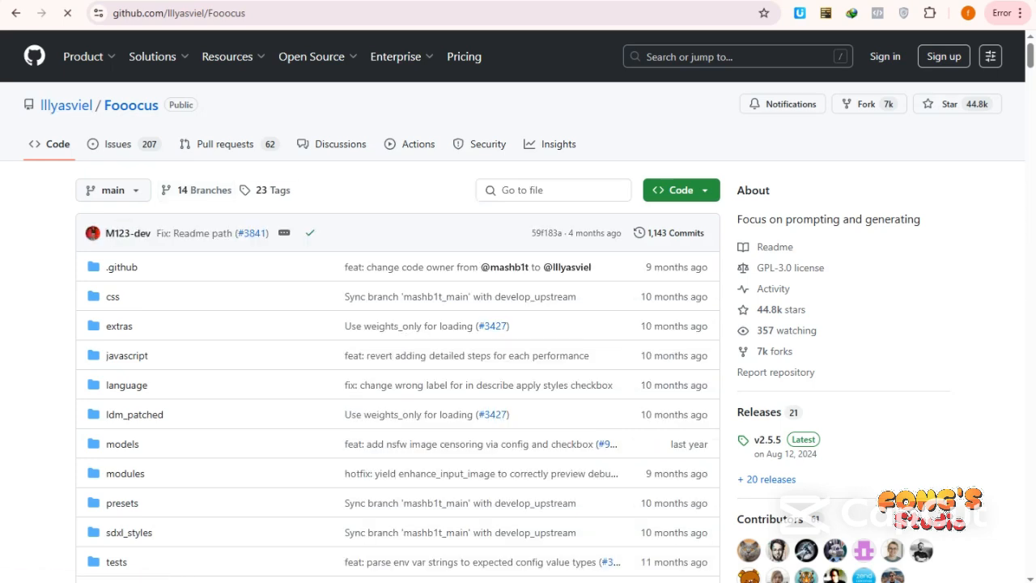
Step: Find the Colab section in the Fooocus README and open the official Colab notebook in a new browser tab
scroll(518, 324, "down", 5)
scroll(397, 323, "down", 15)
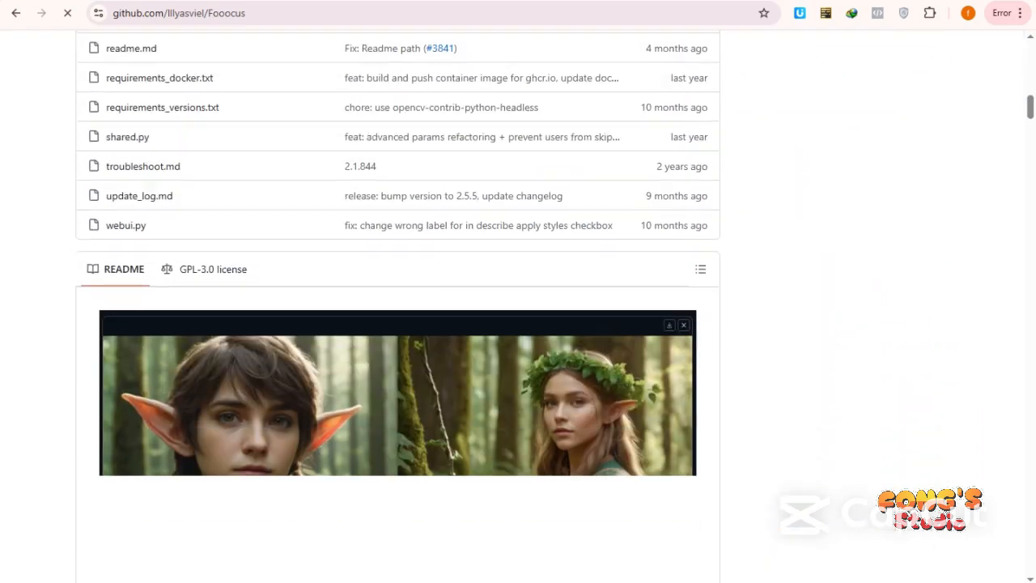
scroll(396, 324, "down", 15)
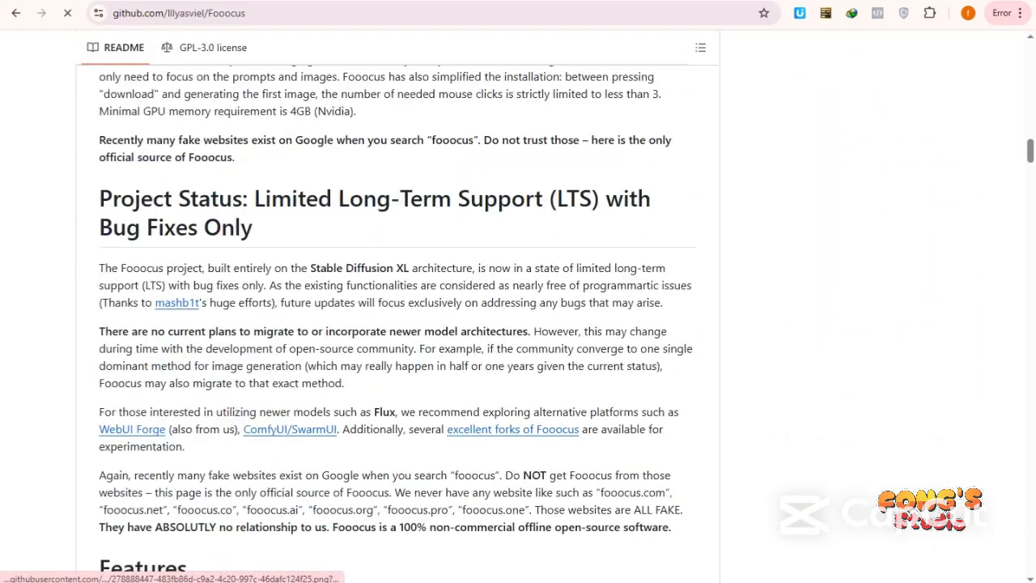
scroll(397, 324, "down", 15)
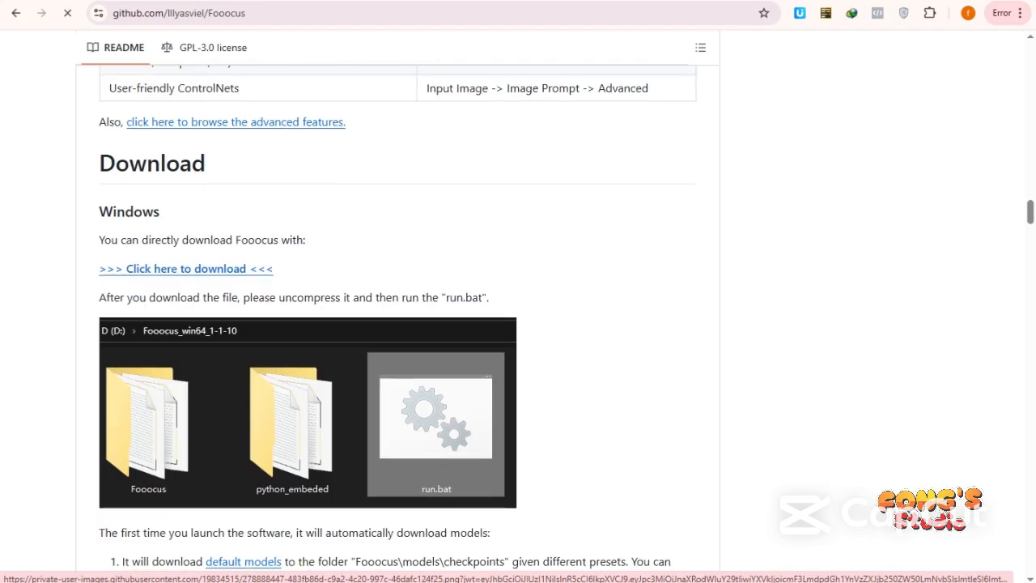
scroll(397, 324, "up", 7)
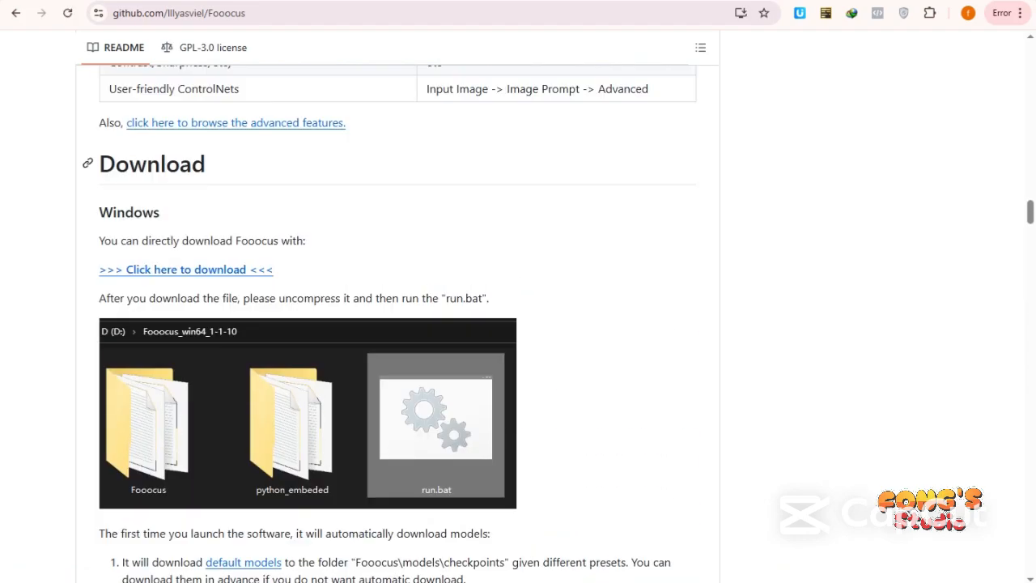
scroll(396, 323, "down", 10)
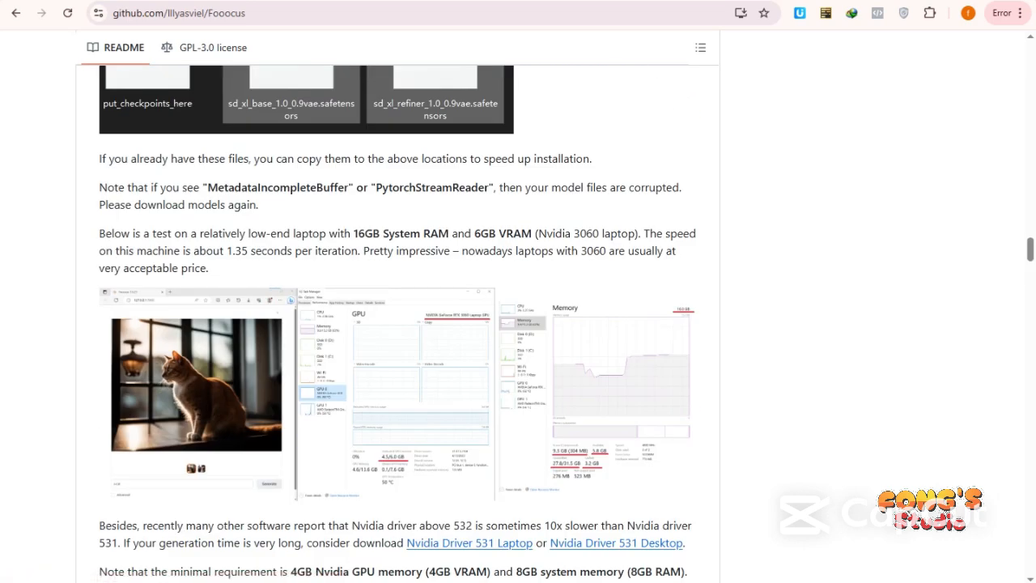
scroll(396, 324, "down", 9)
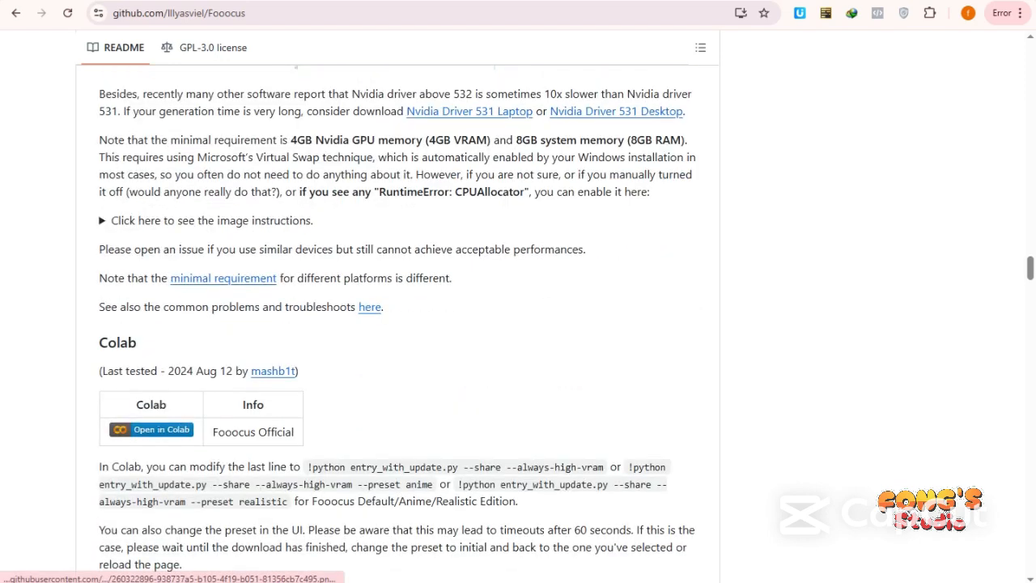
scroll(397, 323, "down", 1)
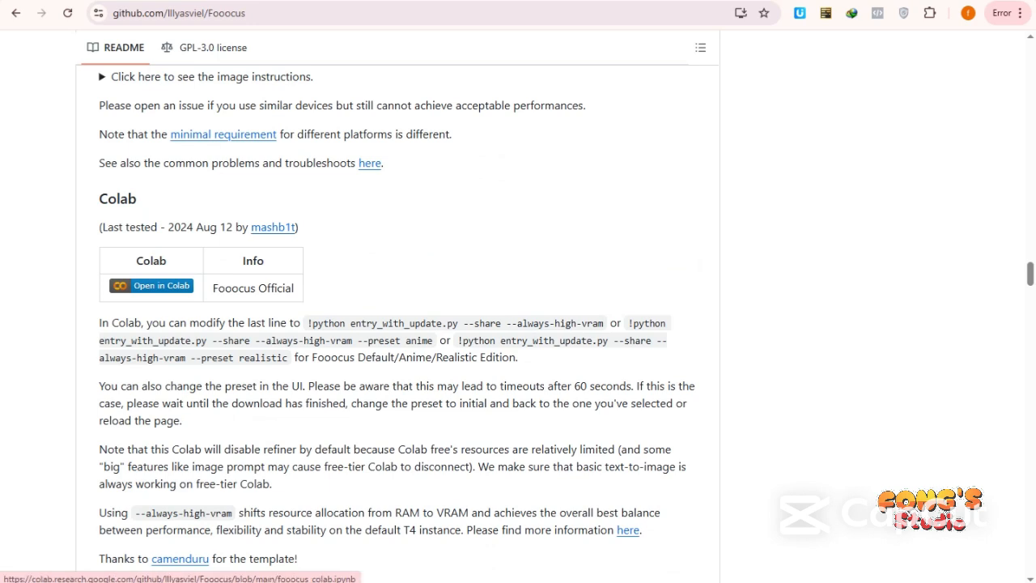
right_click(152, 285)
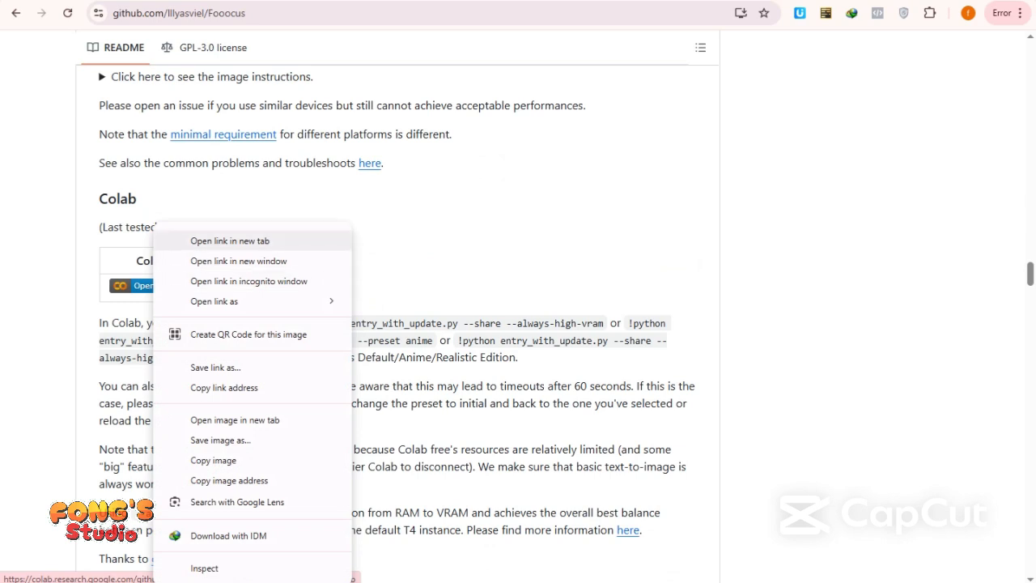
left_click(230, 240)
key("ctrl+Tab")
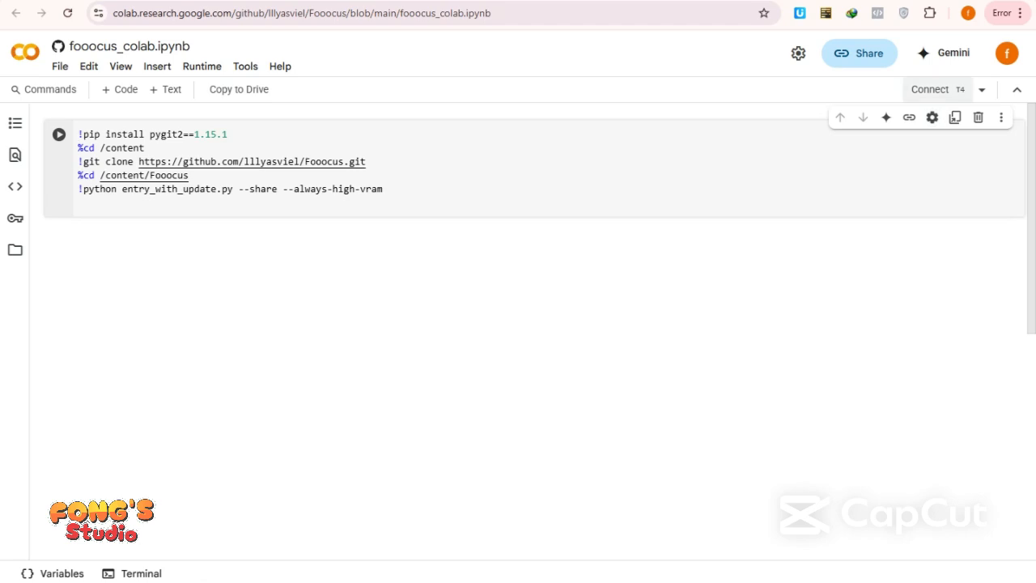
Step: Connect the notebook to a T4 runtime and run the Fooocus install cell, accepting the notebook warning
left_click(931, 89)
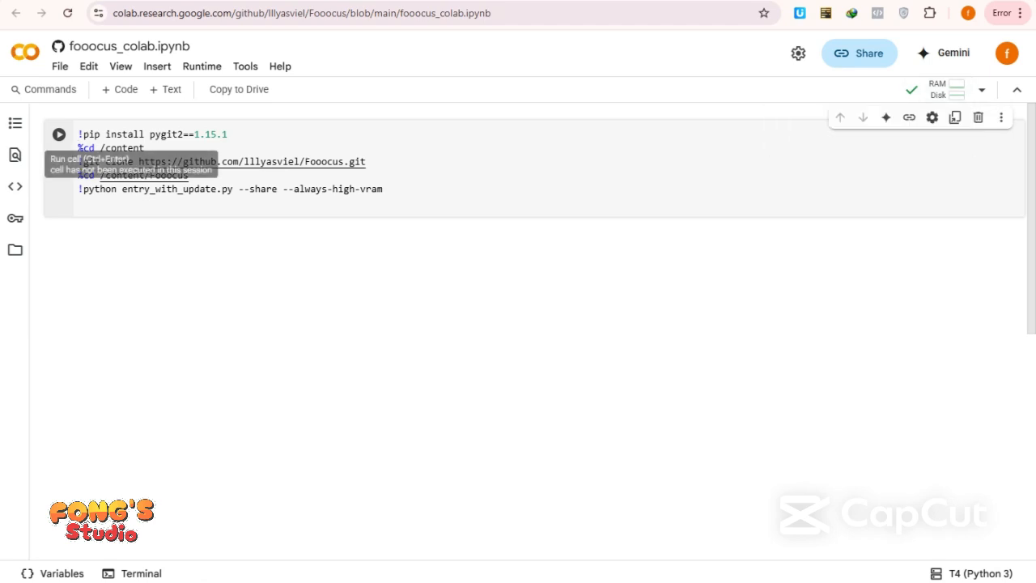
left_click(59, 135)
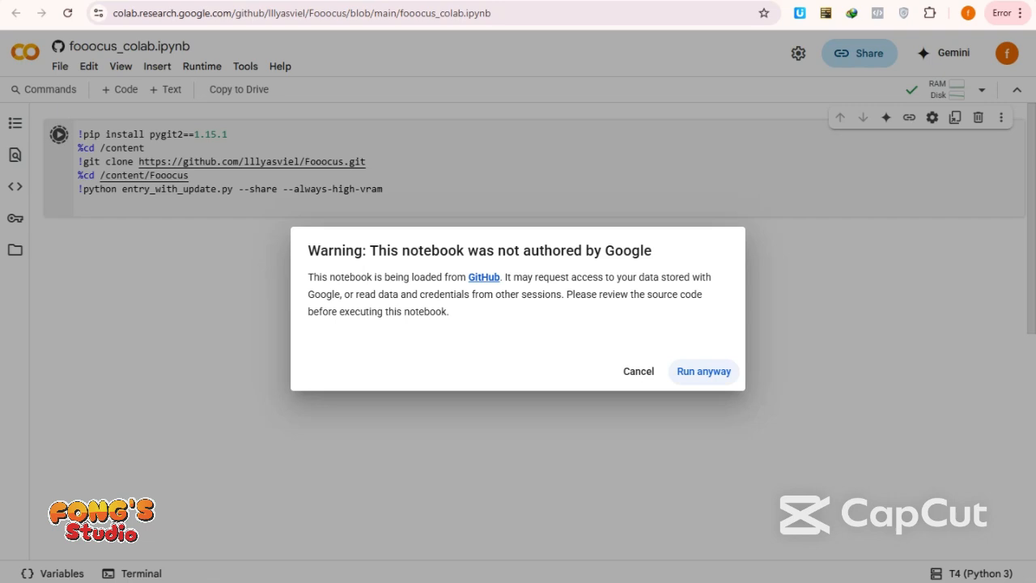
left_click(703, 371)
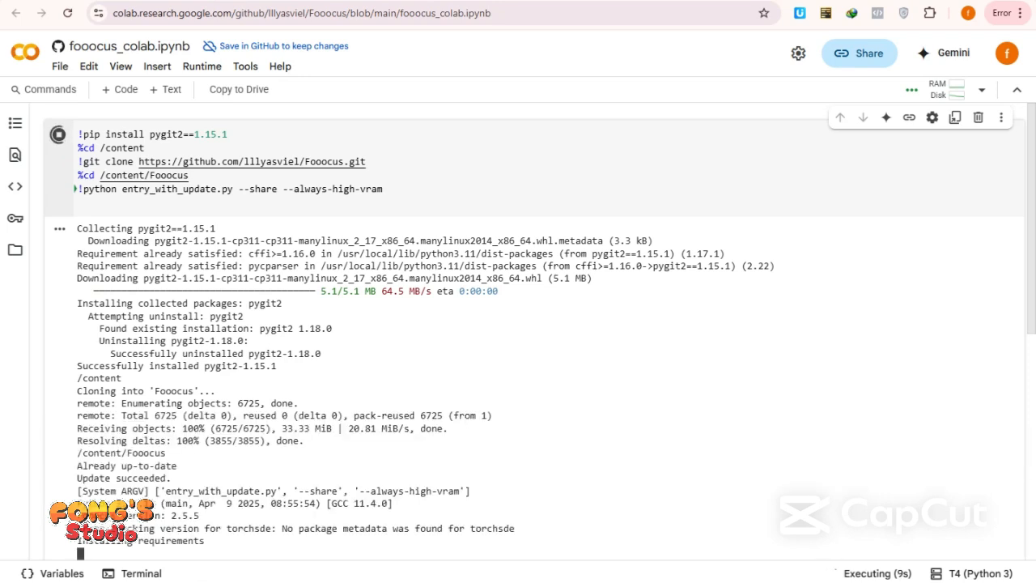
Step: Examine the contents of the cloned Fooocus folder in the runtime's file browser, then close the browser
scroll(530, 330, "down", 2)
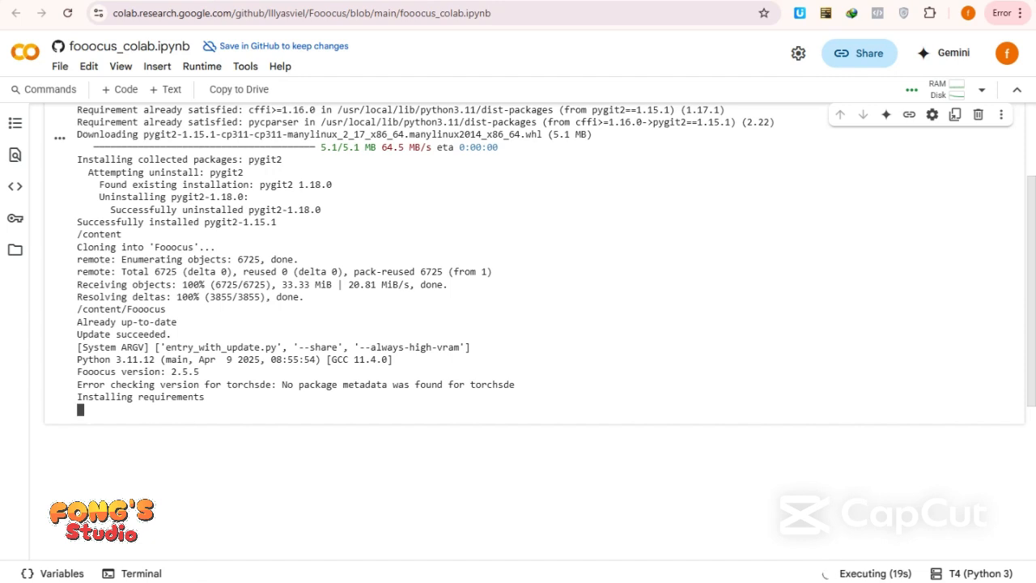
left_click(15, 249)
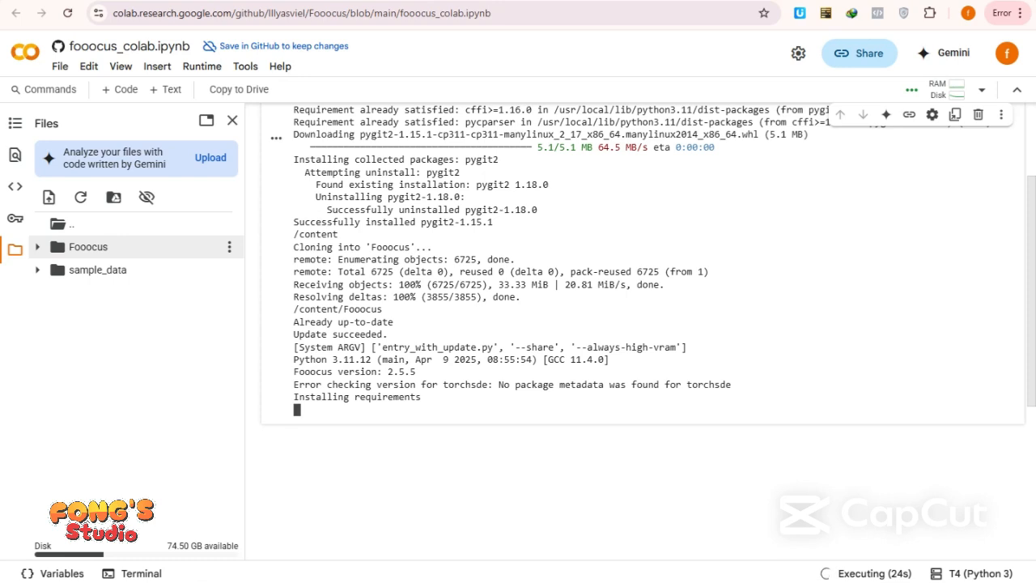
left_click(37, 247)
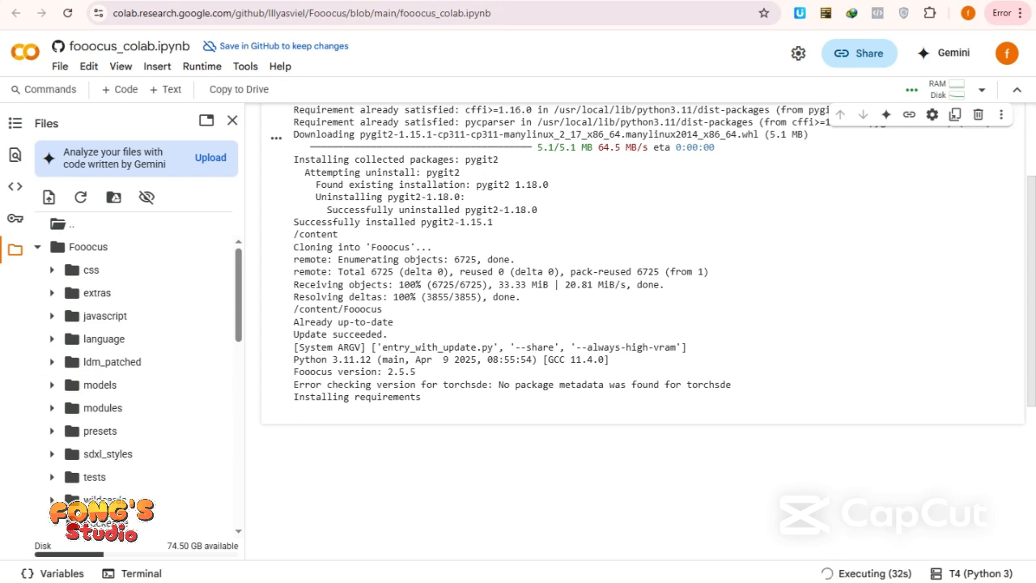
scroll(121, 356, "down", 3)
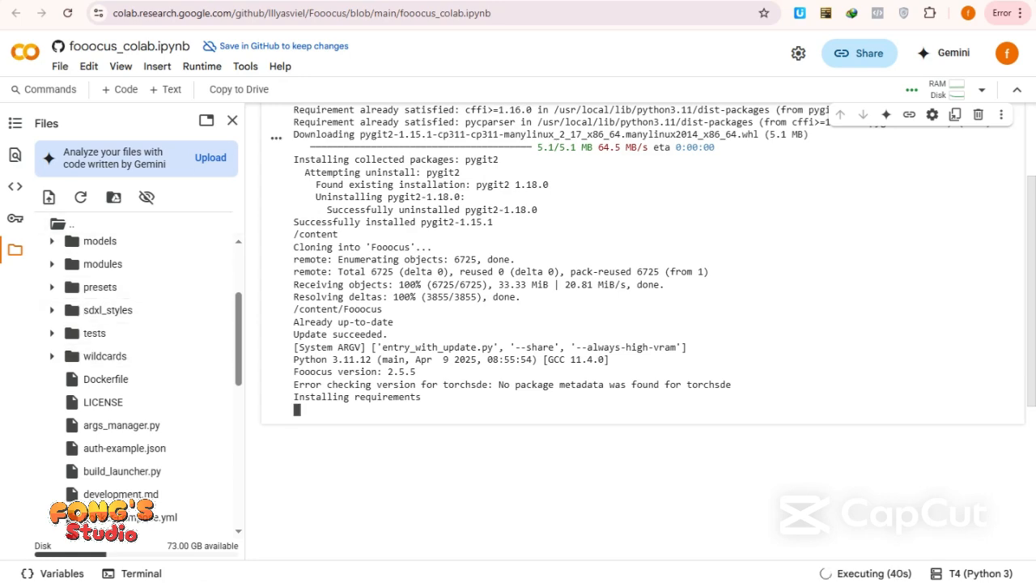
left_click(232, 120)
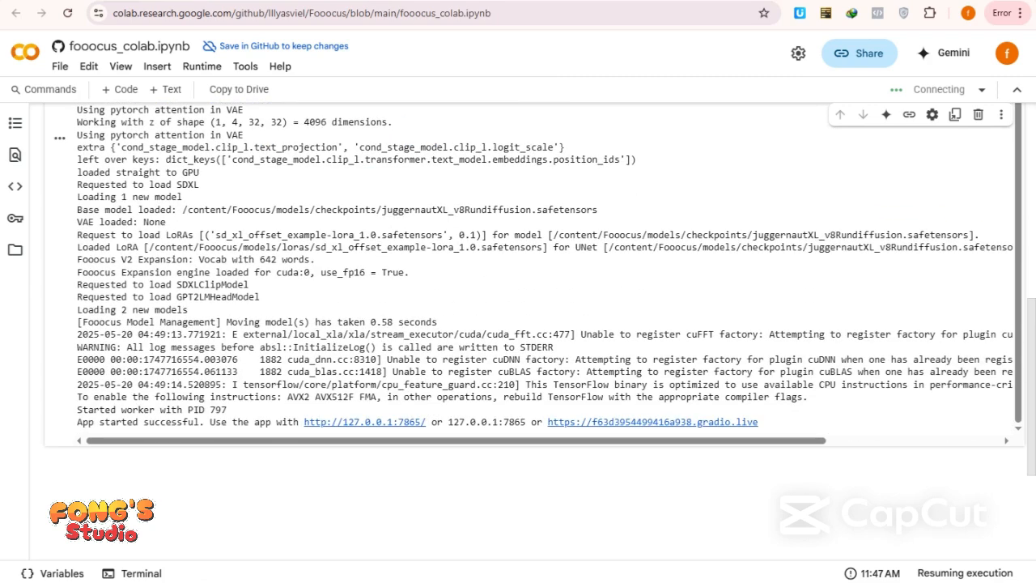
Step: Open the Fooocus web interface from the public gradio.live link in the cell output and enable Input Image and Advanced
scroll(531, 323, "down", 2)
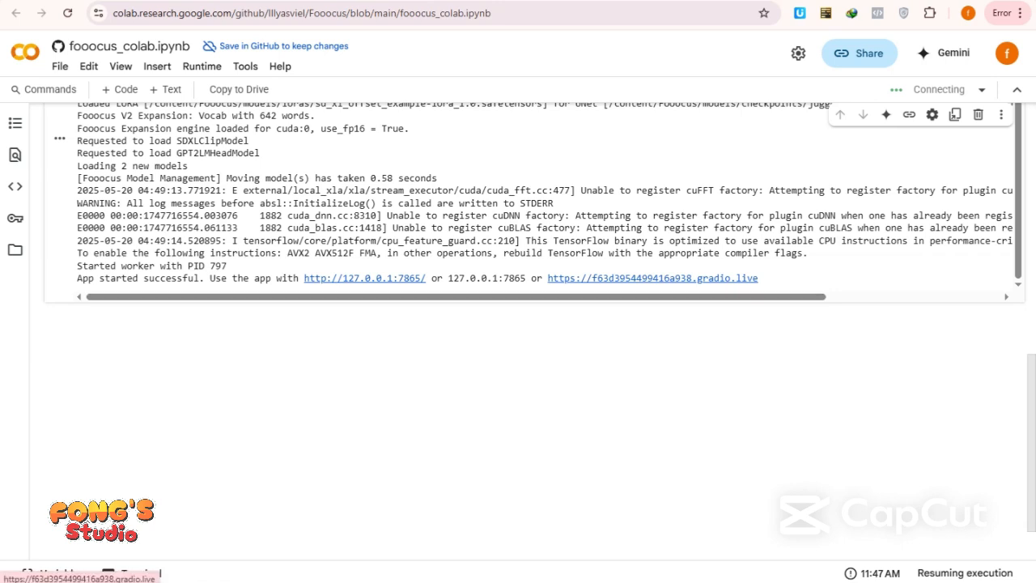
left_click(652, 277)
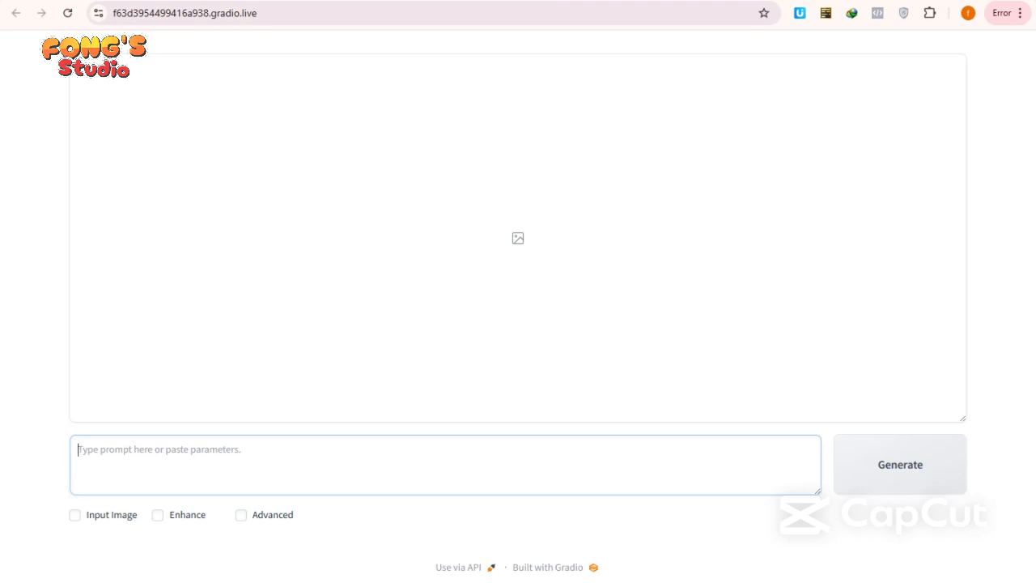
left_click(75, 515)
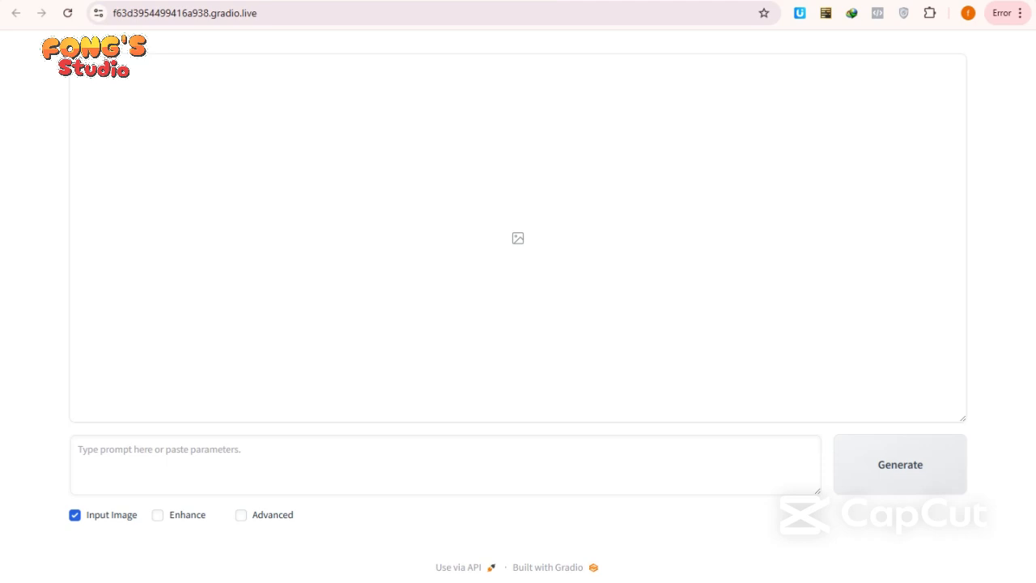
left_click(241, 514)
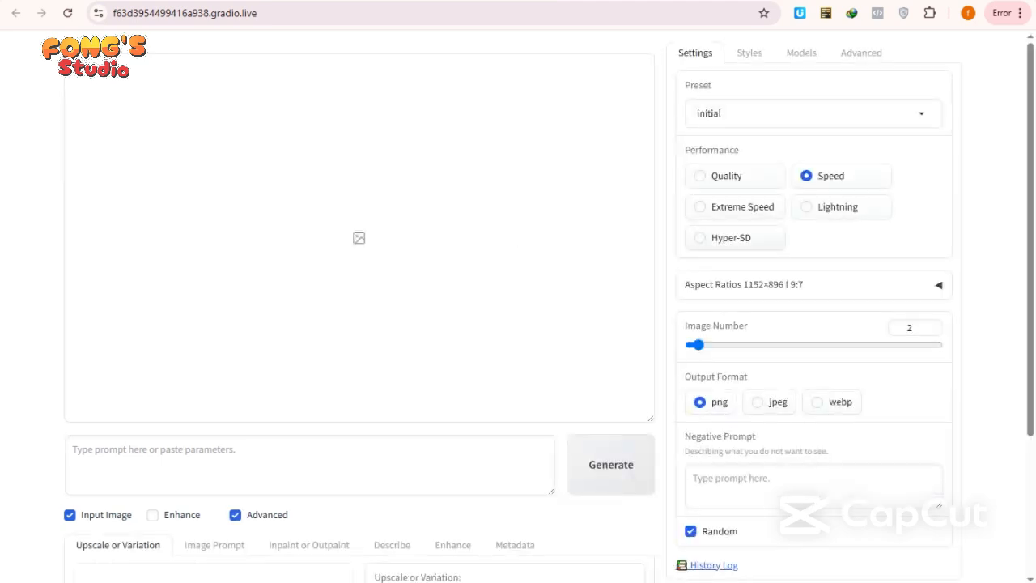
Step: Examine the input image modes Upscale or Variation, Image Prompt, and Inpaint or Outpaint
scroll(518, 323, "down", 2)
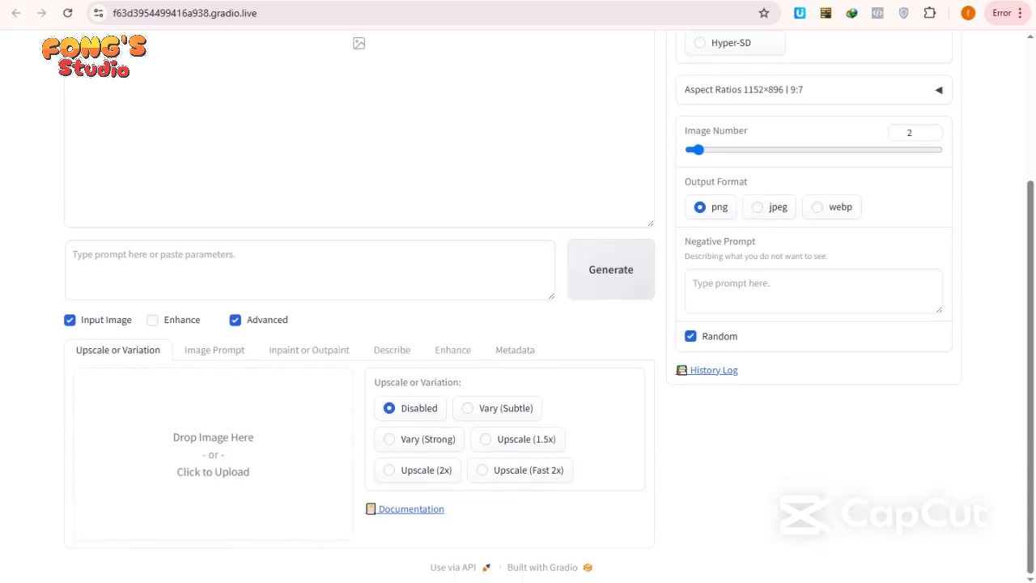
left_click(214, 350)
scroll(518, 324, "down", 2)
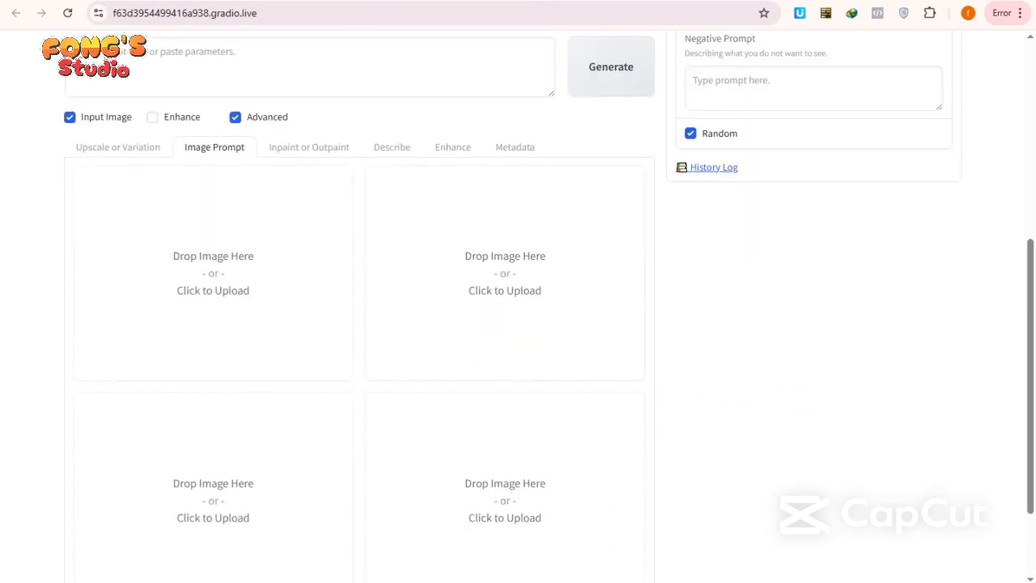
left_click(119, 146)
scroll(518, 324, "up", 2)
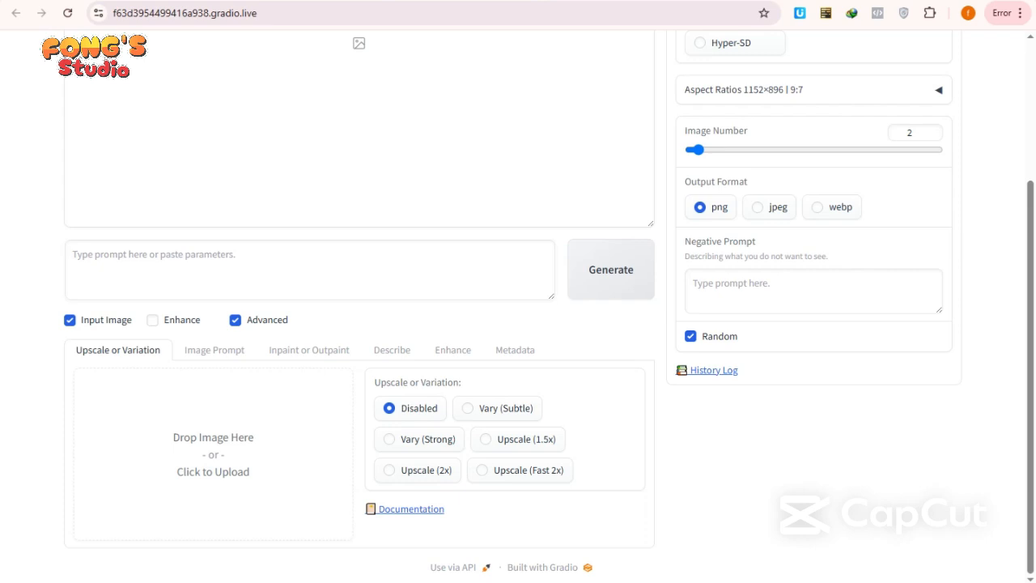
left_click(214, 350)
scroll(214, 349, "down", 3)
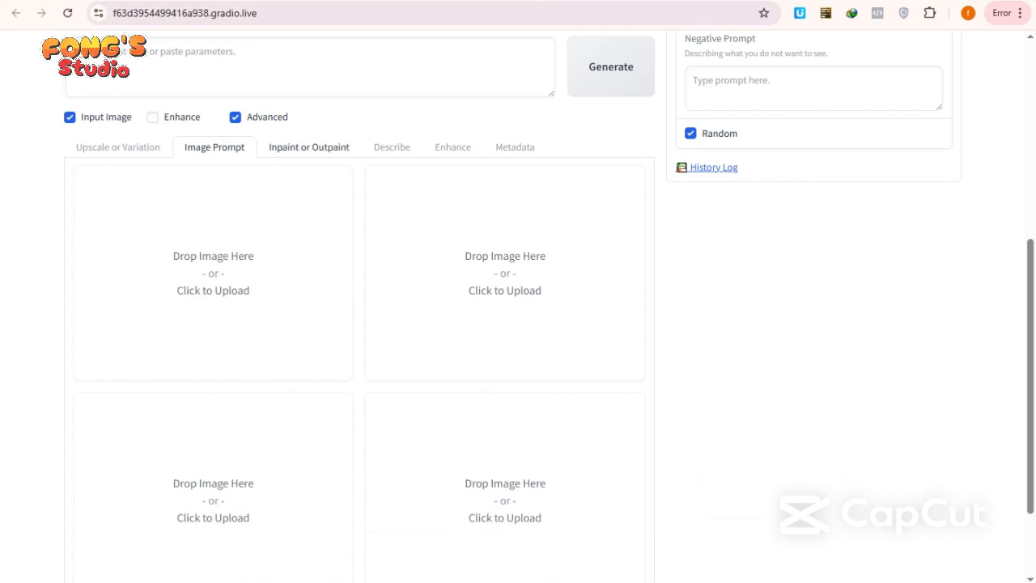
left_click(308, 147)
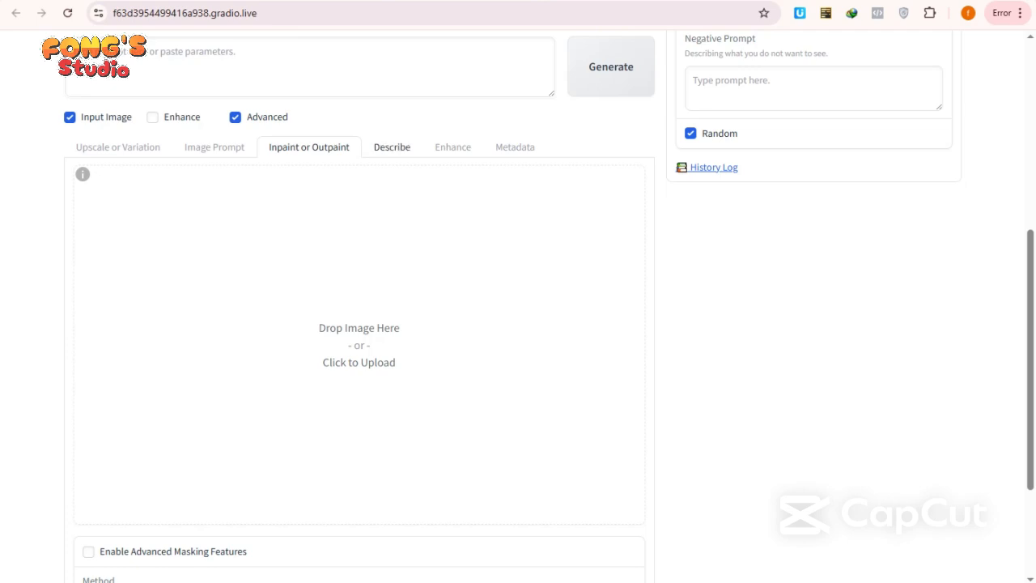
Step: Examine the Describe, Enhance and Metadata input image modes
left_click(392, 146)
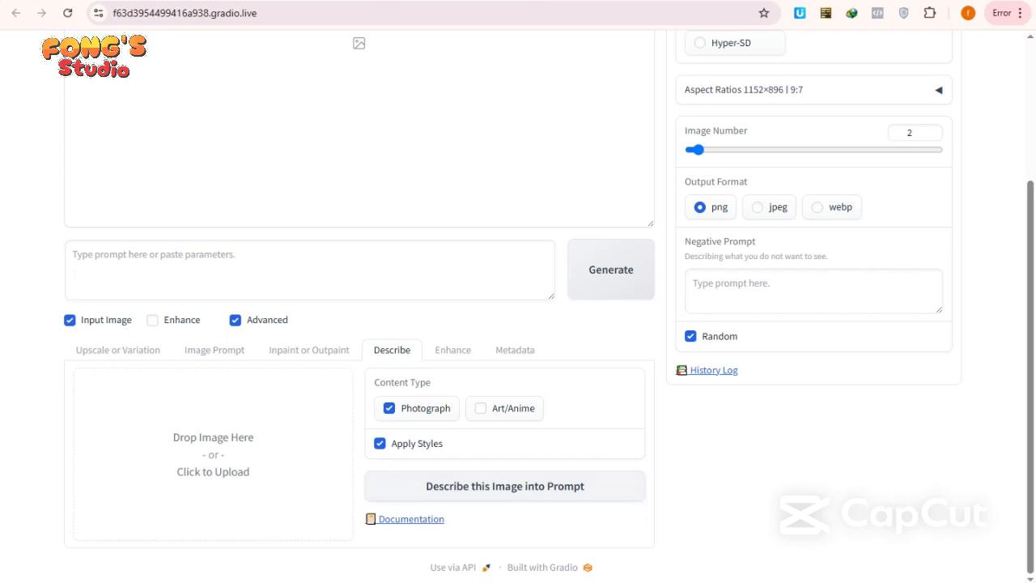
left_click(452, 350)
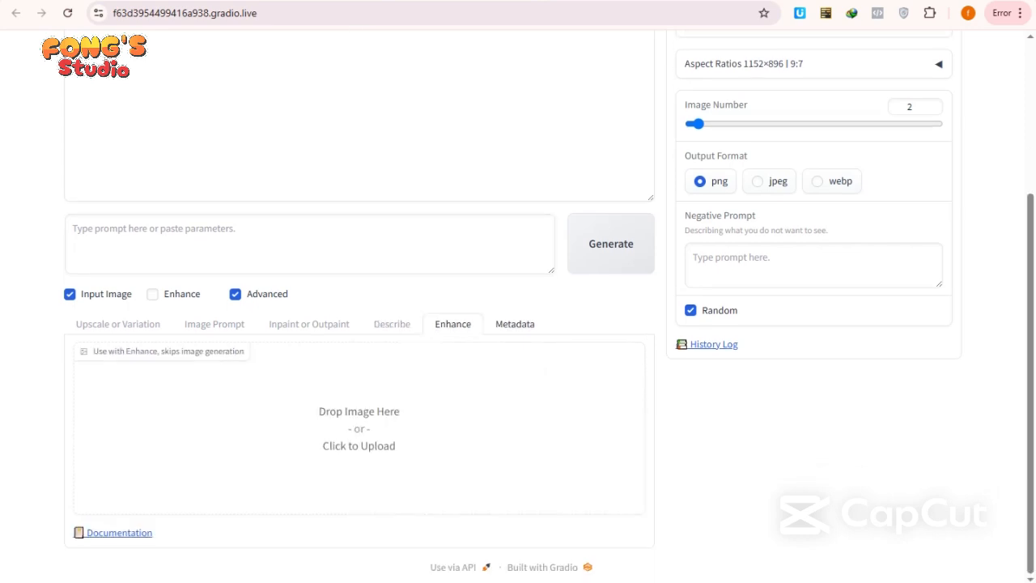
left_click(515, 324)
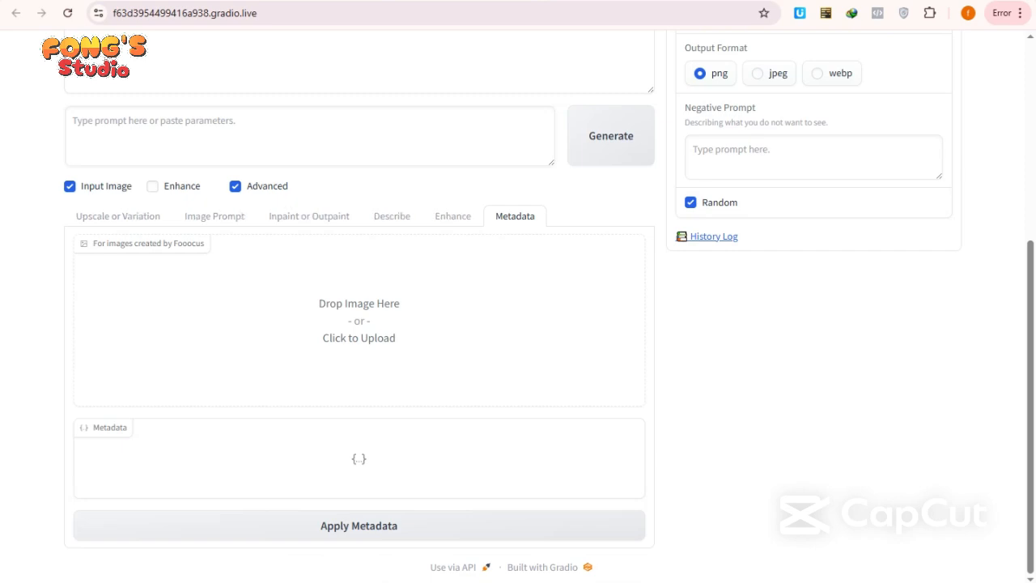
Step: Return to the Image Prompt mode and enable its Advanced options for the image slots
left_click(214, 216)
scroll(213, 217, "down", 2)
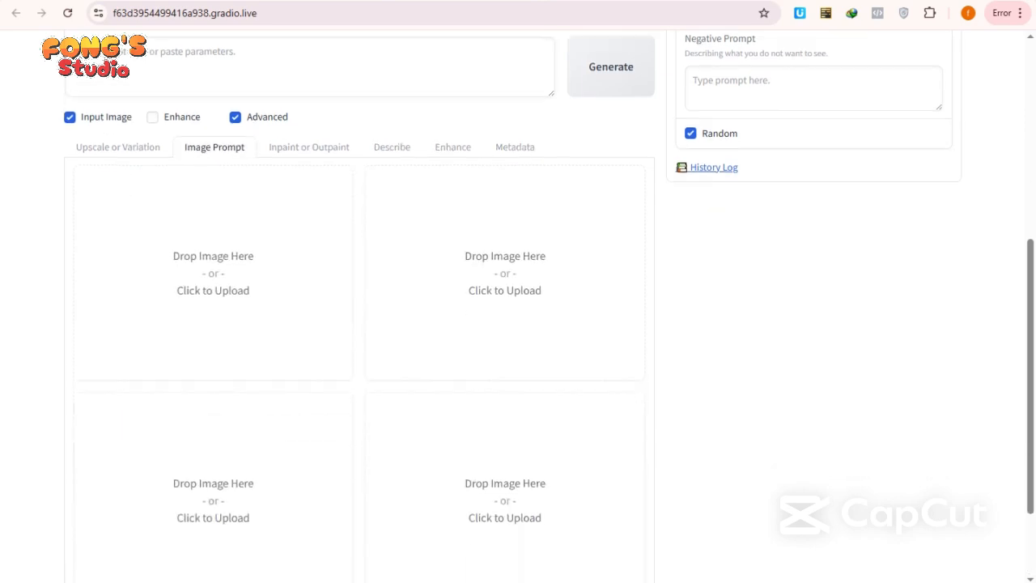
scroll(518, 305, "down", 1)
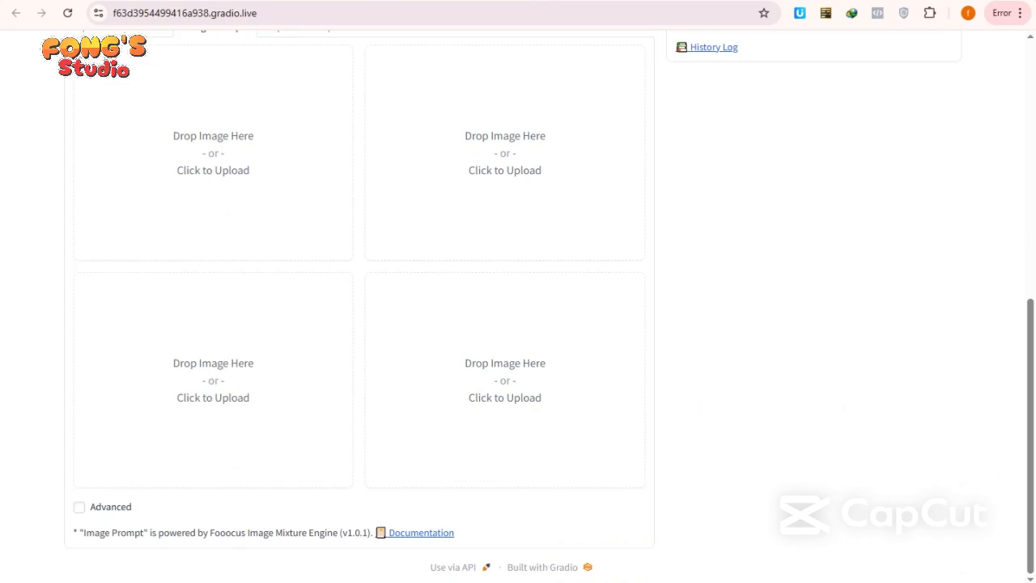
scroll(518, 306, "up", 4)
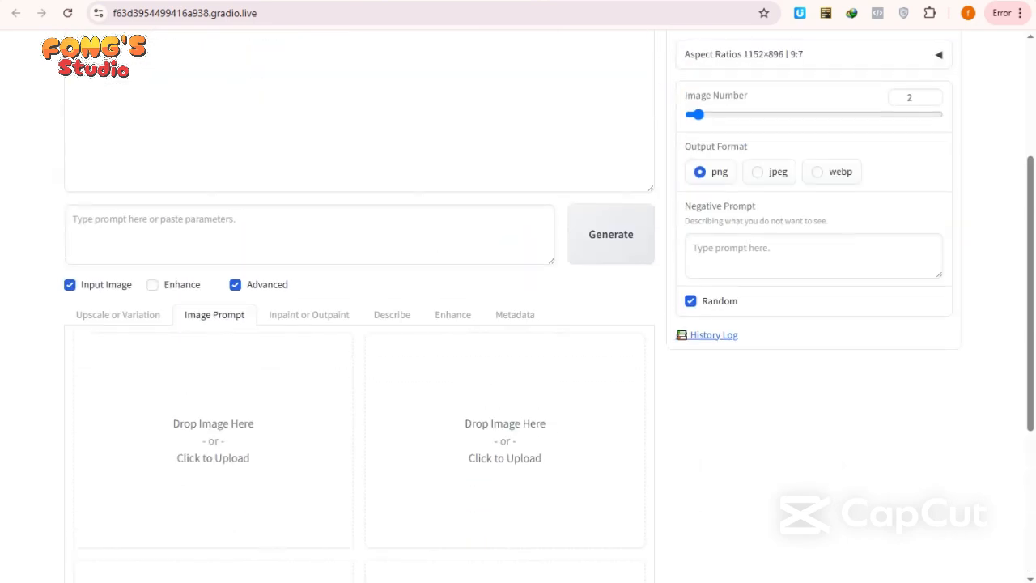
scroll(518, 306, "down", 4)
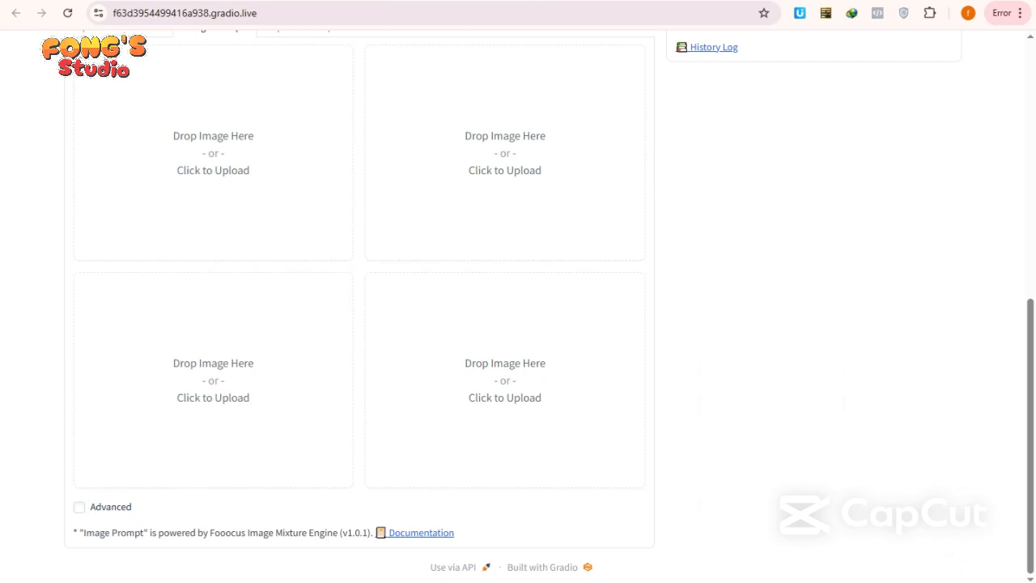
left_click(78, 507)
scroll(79, 507, "up", 2)
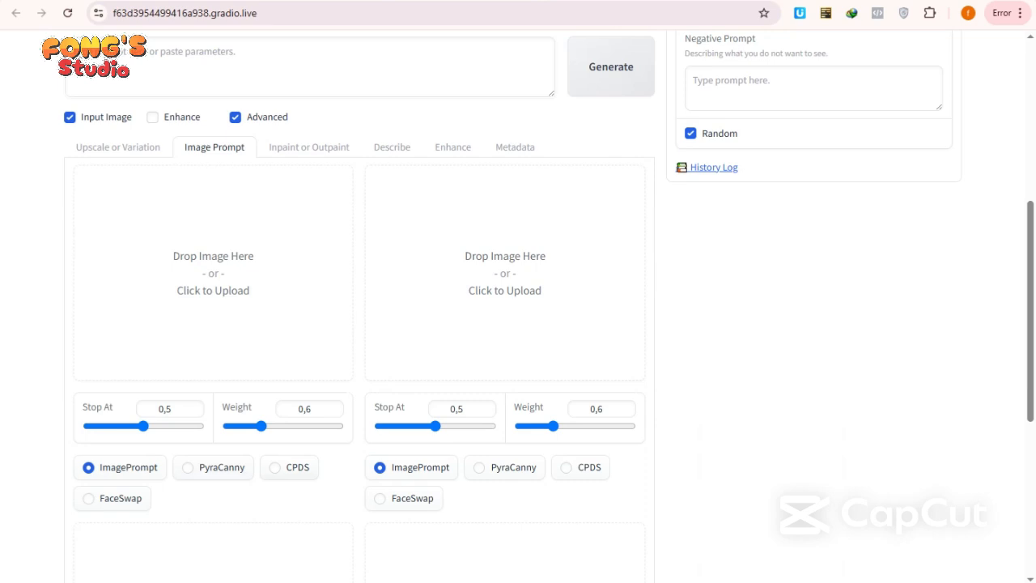
scroll(518, 324, "up", 2)
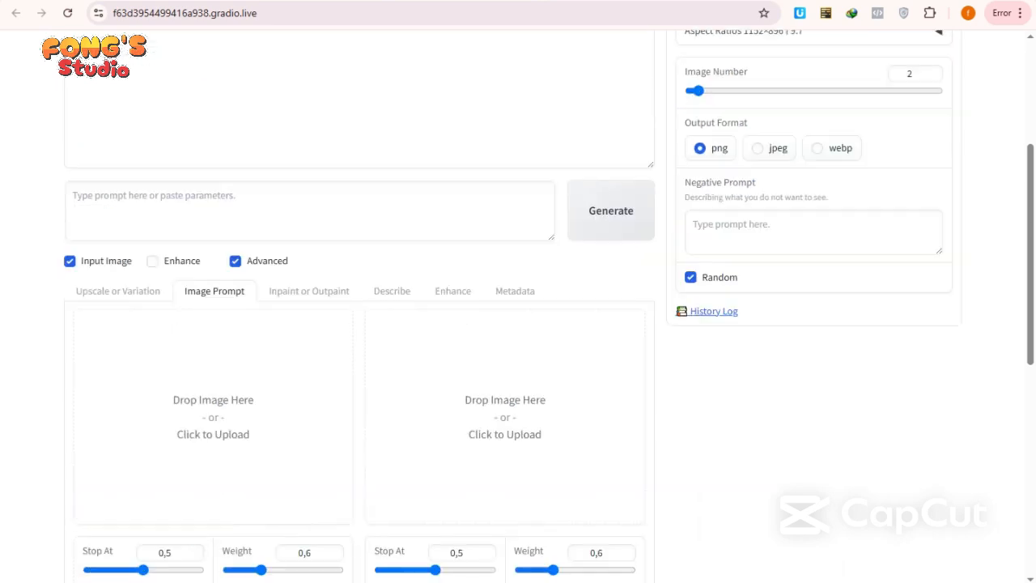
Step: Turn off the main Advanced option to hide the settings panel, and turn it back on
left_click(235, 260)
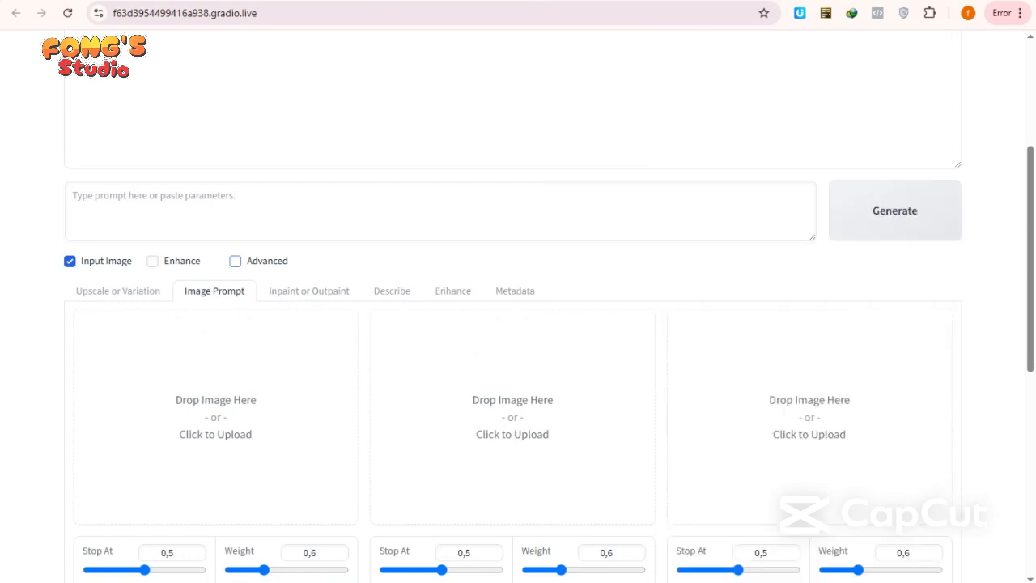
left_click(235, 261)
scroll(518, 324, "up", 3)
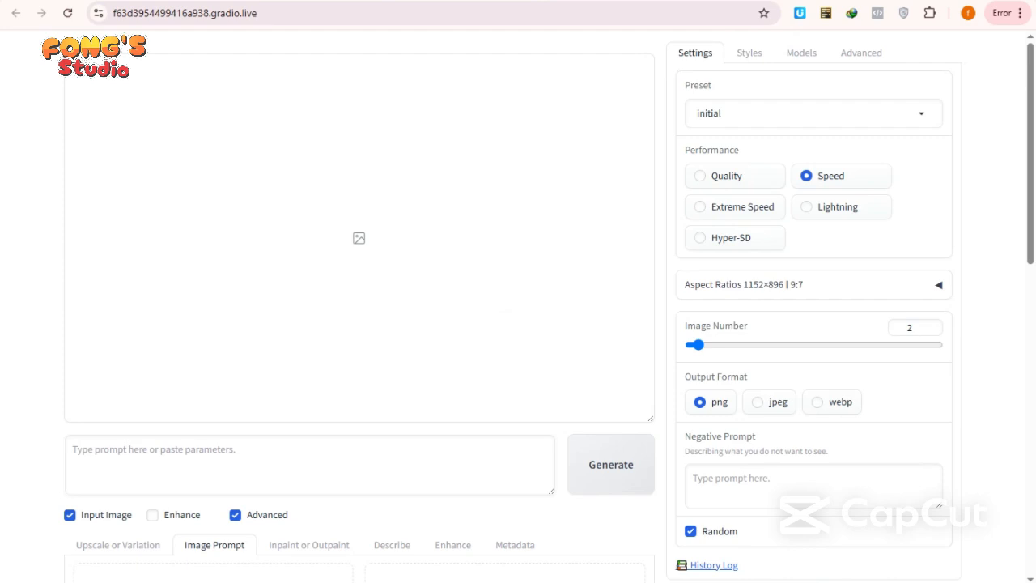
Step: Examine the available presets and aspect ratios, and look over the remaining generation settings
left_click(812, 113)
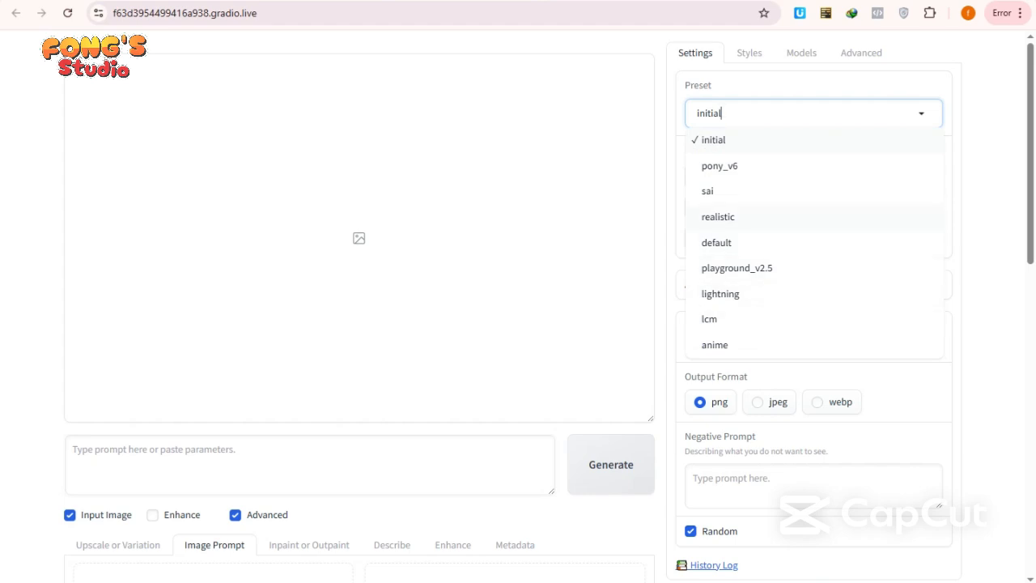
key("Escape")
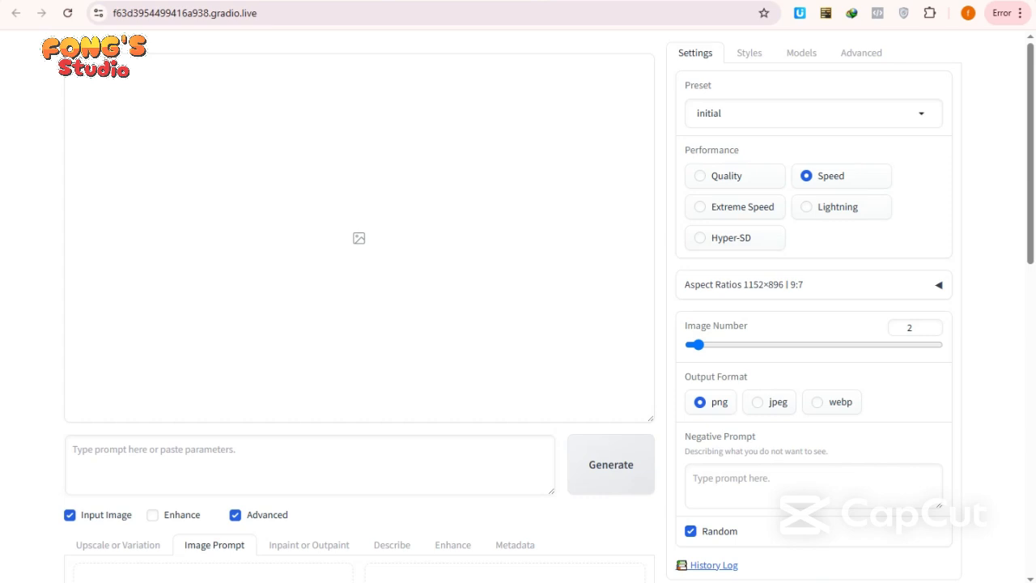
left_click(812, 284)
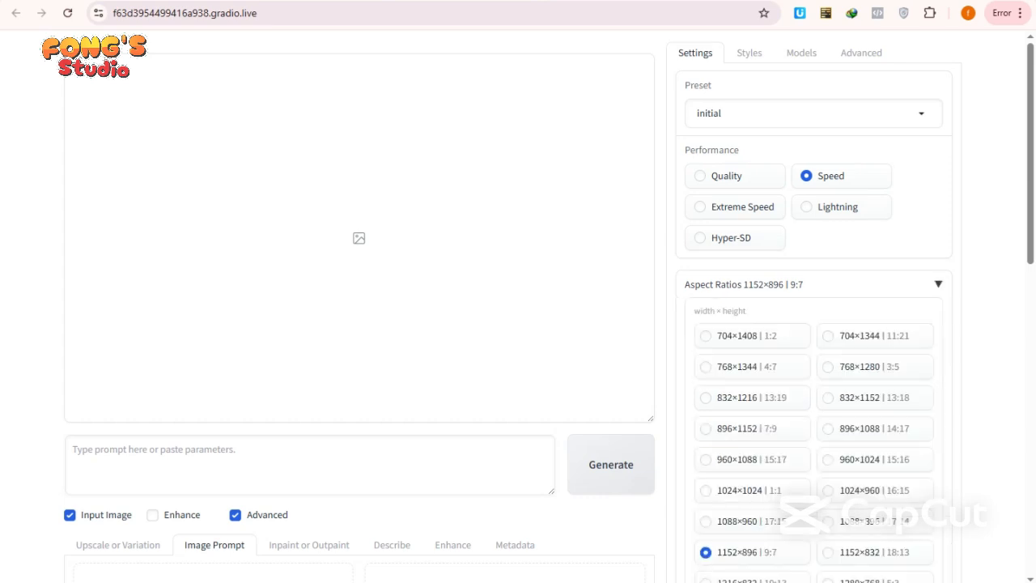
scroll(518, 306, "down", 4)
scroll(518, 306, "up", 1)
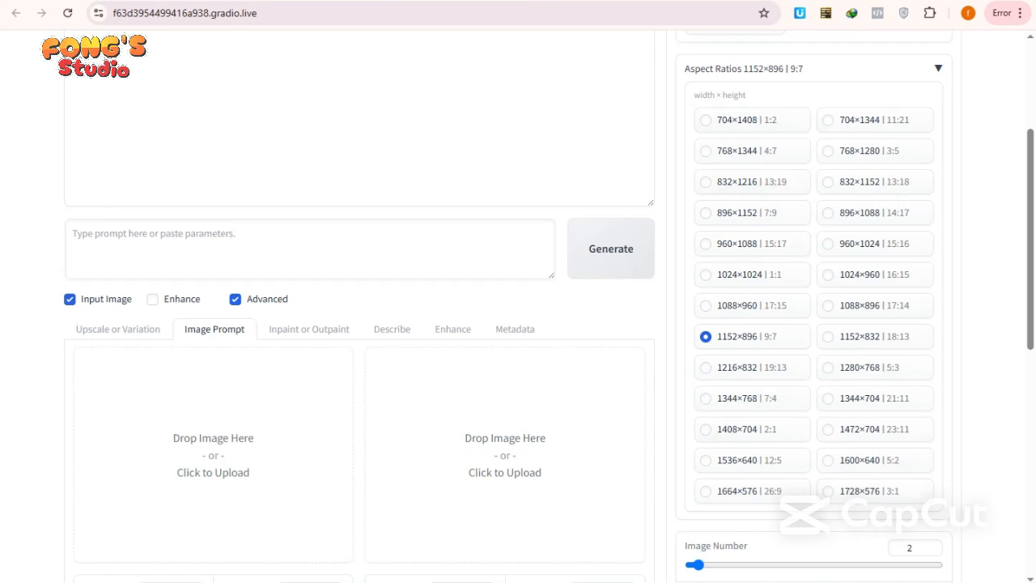
left_click(812, 69)
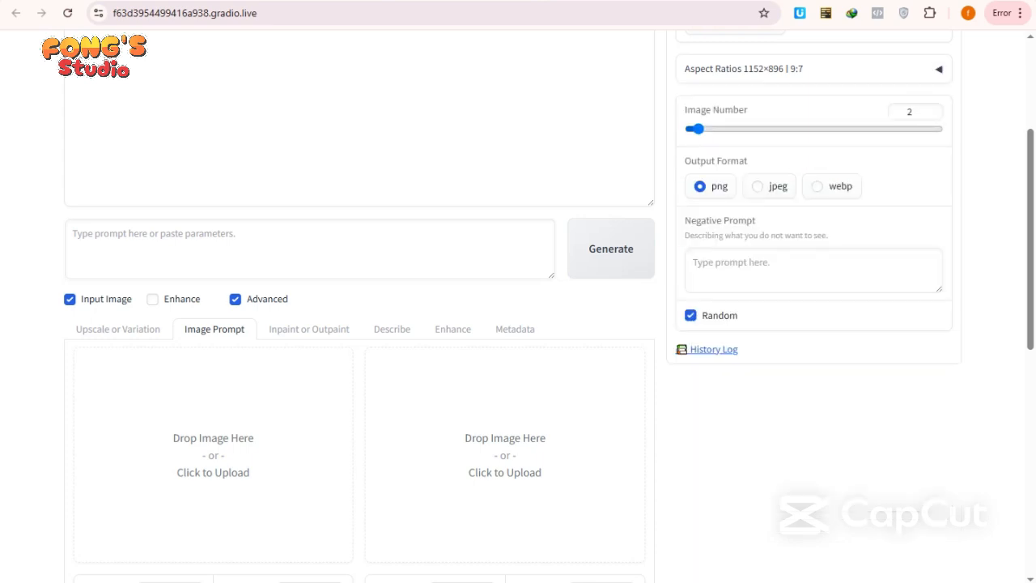
scroll(518, 308, "up", 2)
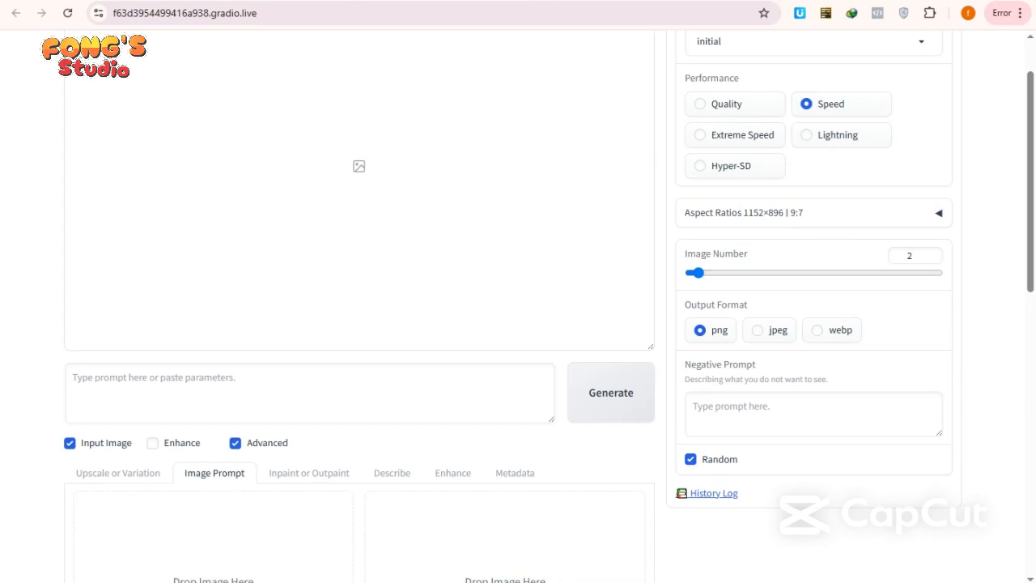
scroll(517, 307, "up", 1)
scroll(518, 307, "down", 2)
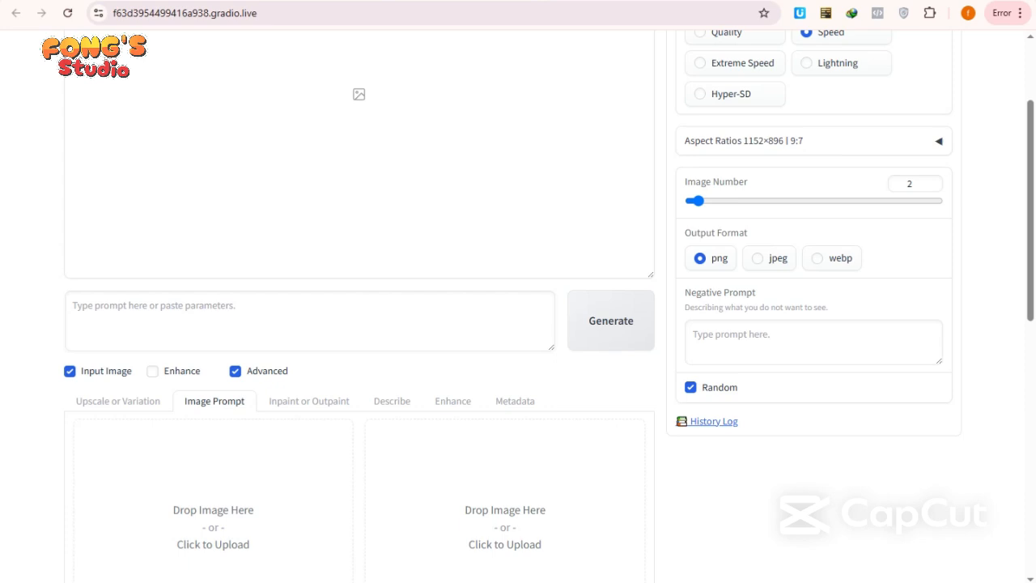
scroll(518, 308, "down", 2)
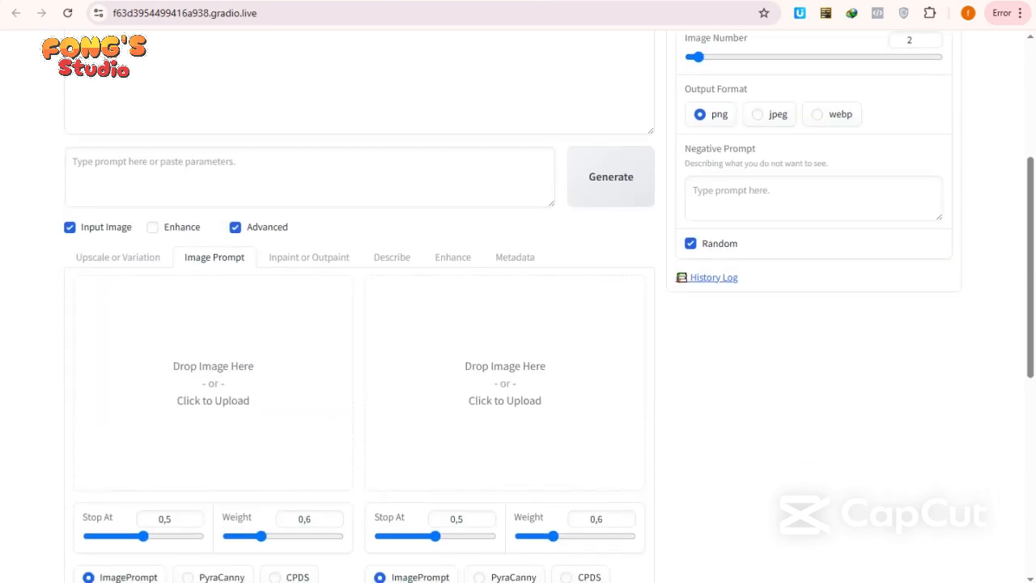
Step: Switch the Random seed option off and on several times to show the Seed field, ending with Random enabled
left_click(691, 243)
left_click(690, 242)
left_click(690, 243)
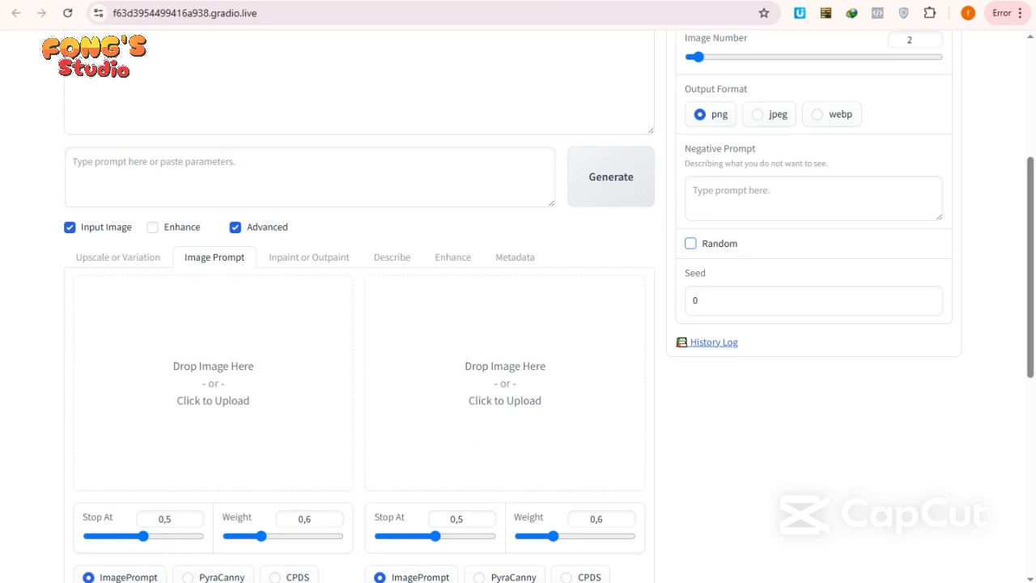
left_click(690, 243)
left_click(690, 243)
left_click(690, 243)
Step: Look through the list of available image styles
scroll(518, 307, "up", 4)
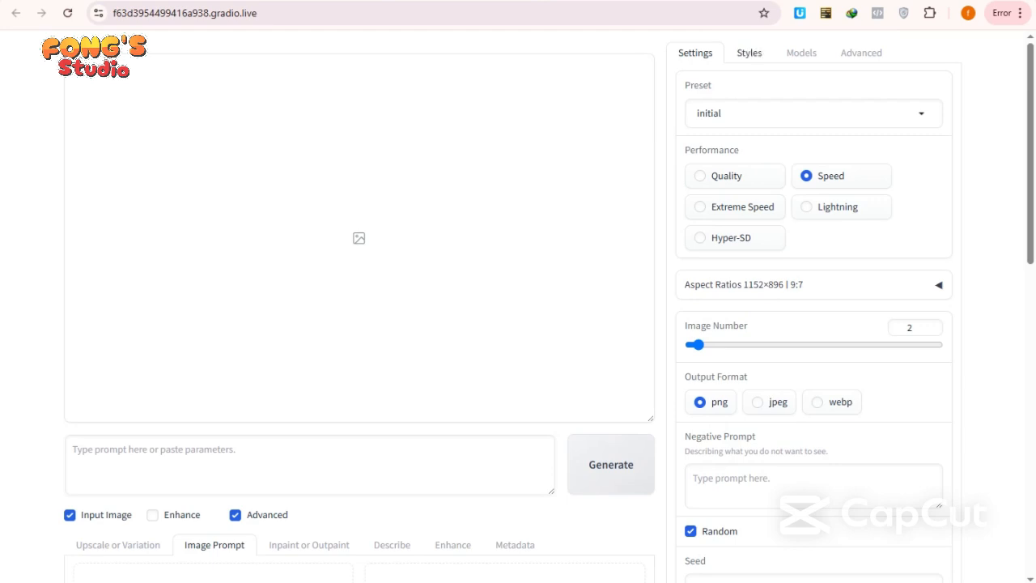
left_click(749, 53)
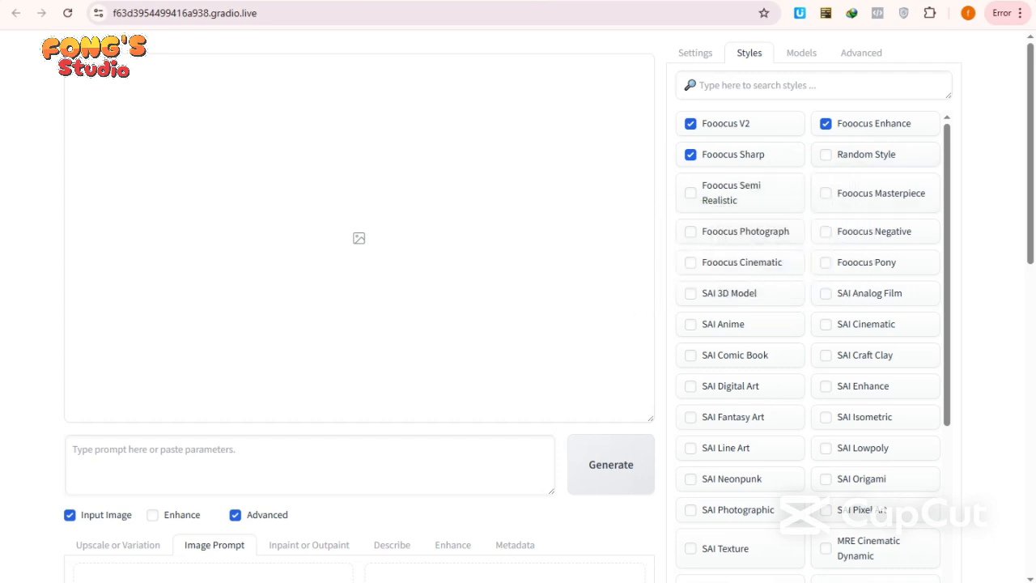
scroll(737, 267, "down", 4)
scroll(756, 210, "up", 4)
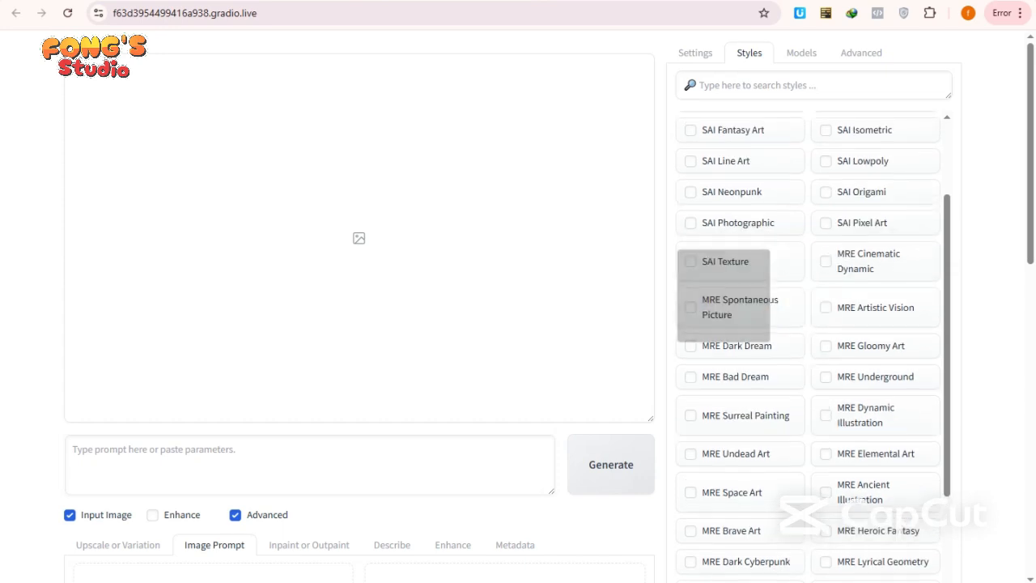
Step: Examine the model and LoRA settings, including the choices for the SDXL base model
left_click(802, 53)
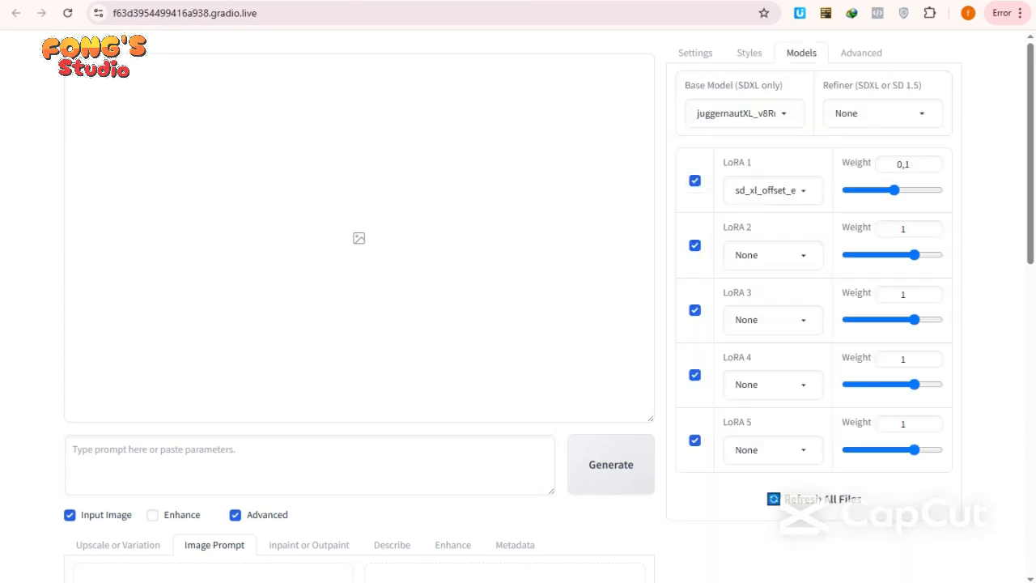
left_click(744, 114)
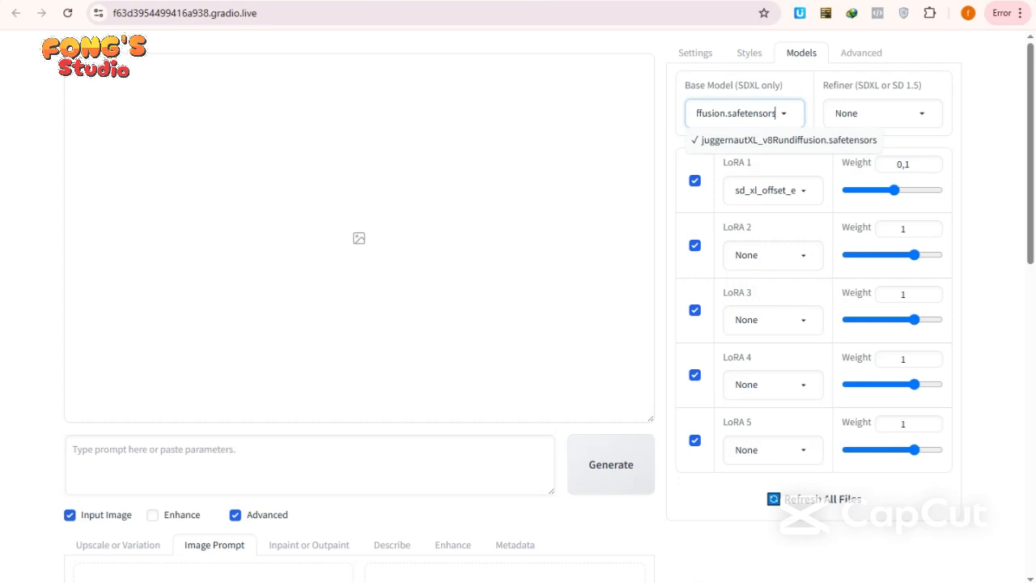
key("Escape")
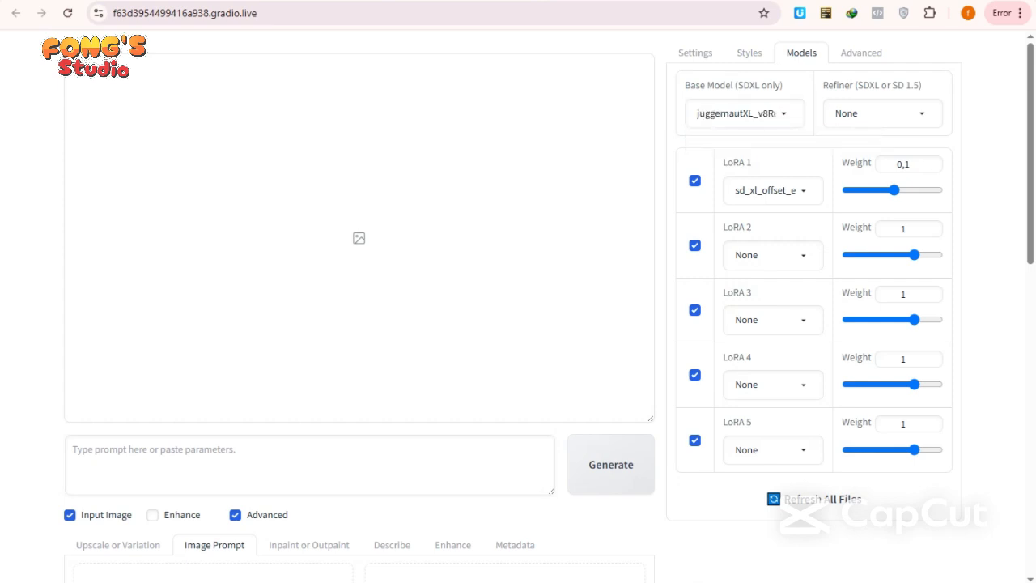
Step: Look over the Image Prompt slots with their Stop At, Weight and image type options
scroll(518, 292, "down", 10)
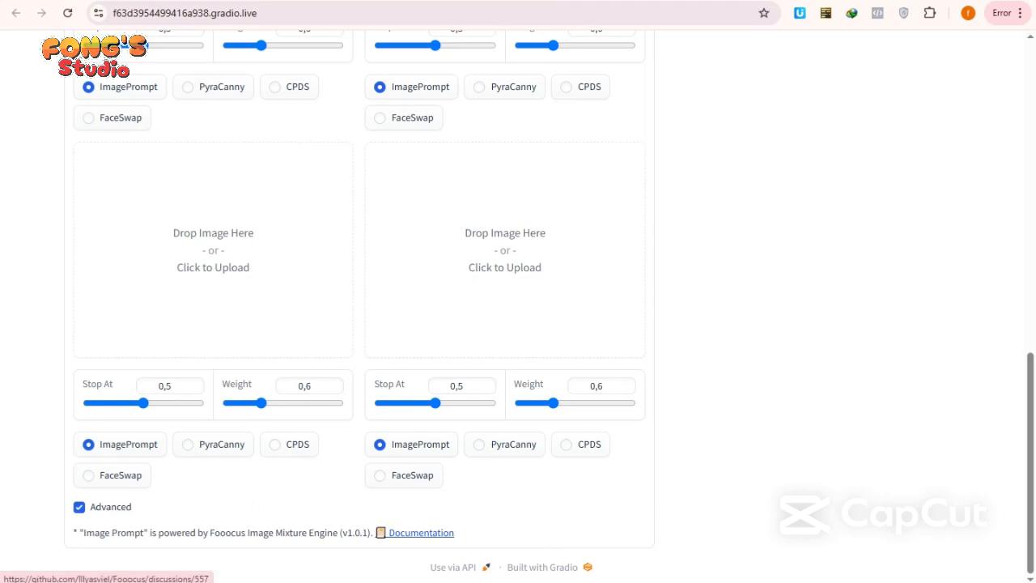
scroll(421, 532, "up", 10)
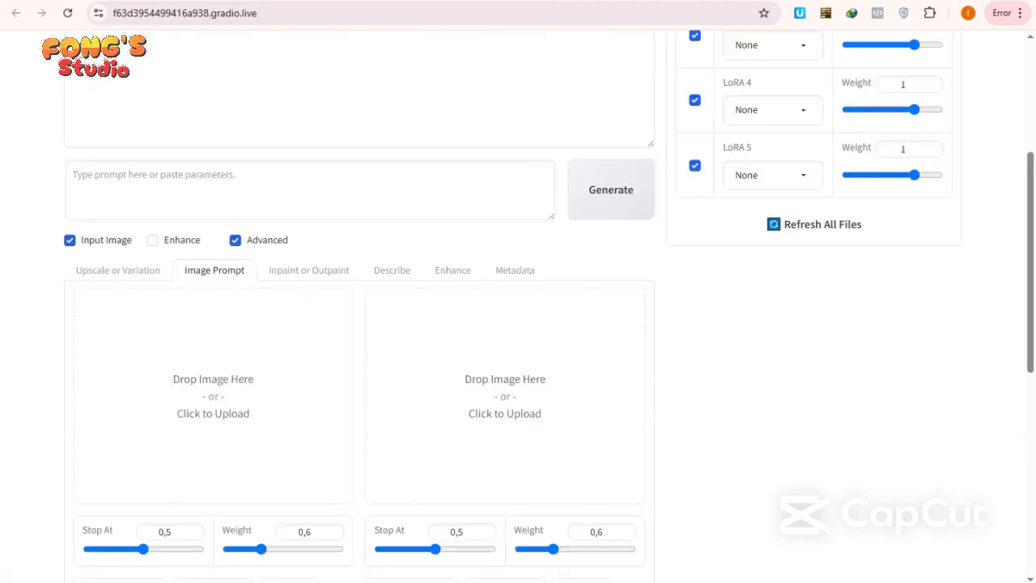
scroll(421, 531, "down", 10)
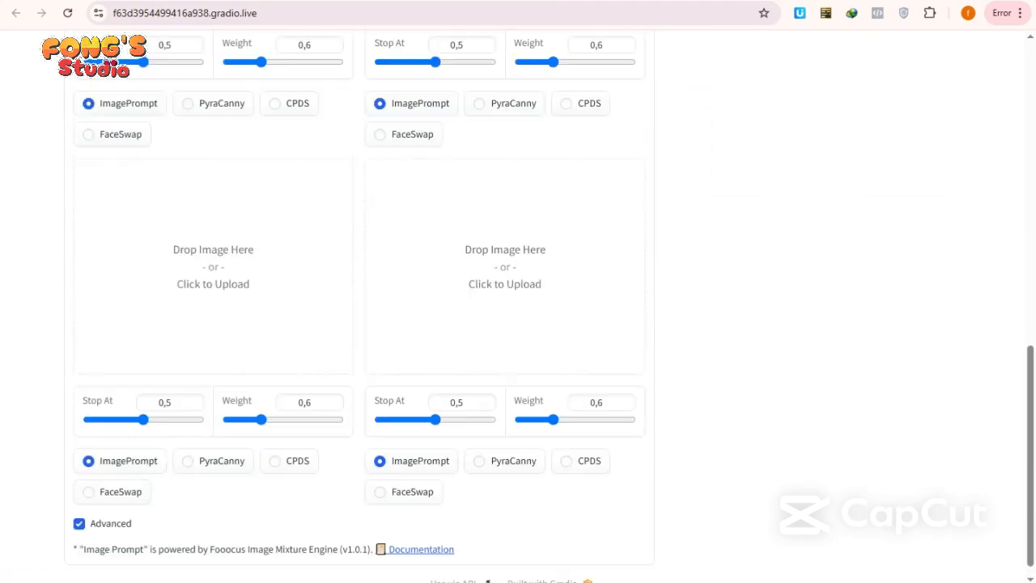
scroll(420, 531, "up", 5)
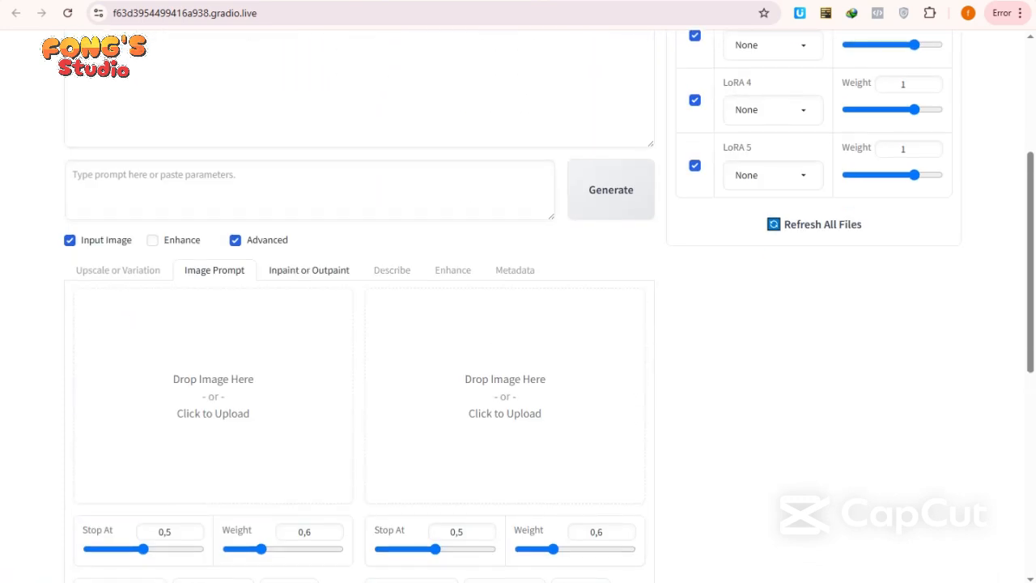
Step: Review the Inpaint or Outpaint method and outpaint direction options, and return to the Image Prompt mode
left_click(308, 270)
scroll(308, 270, "down", 2)
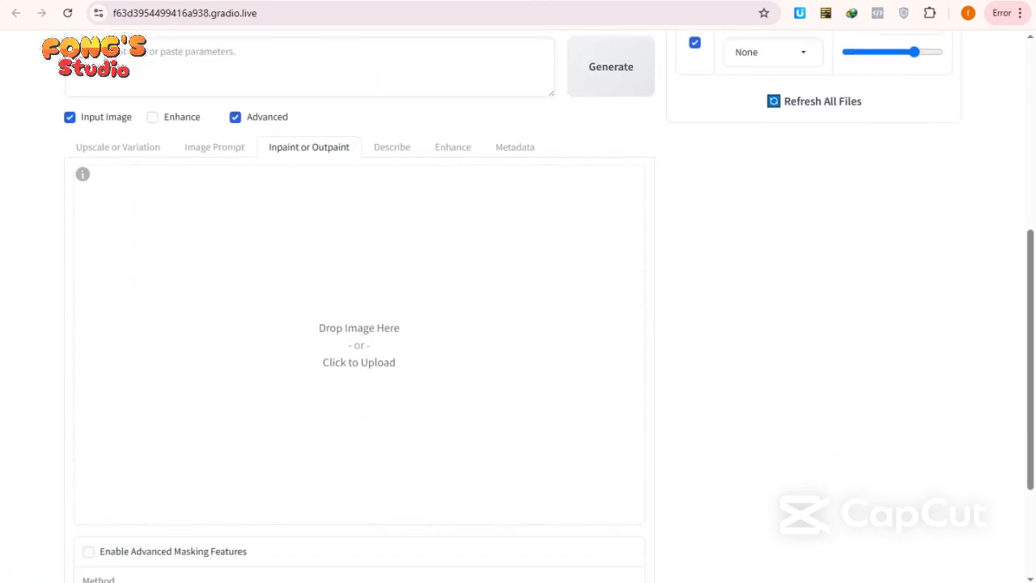
scroll(359, 323, "down", 3)
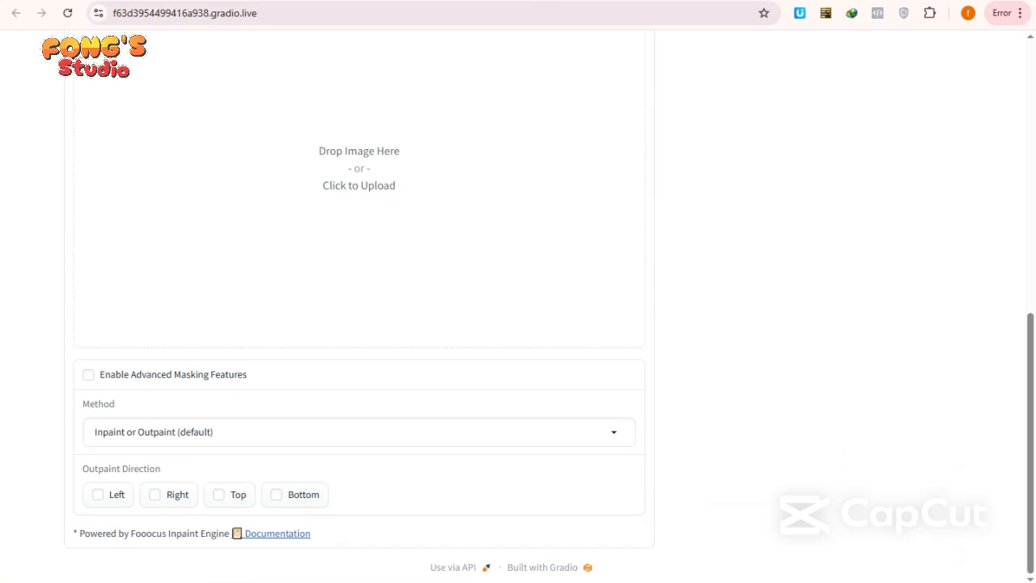
scroll(358, 323, "up", 5)
scroll(358, 324, "down", 4)
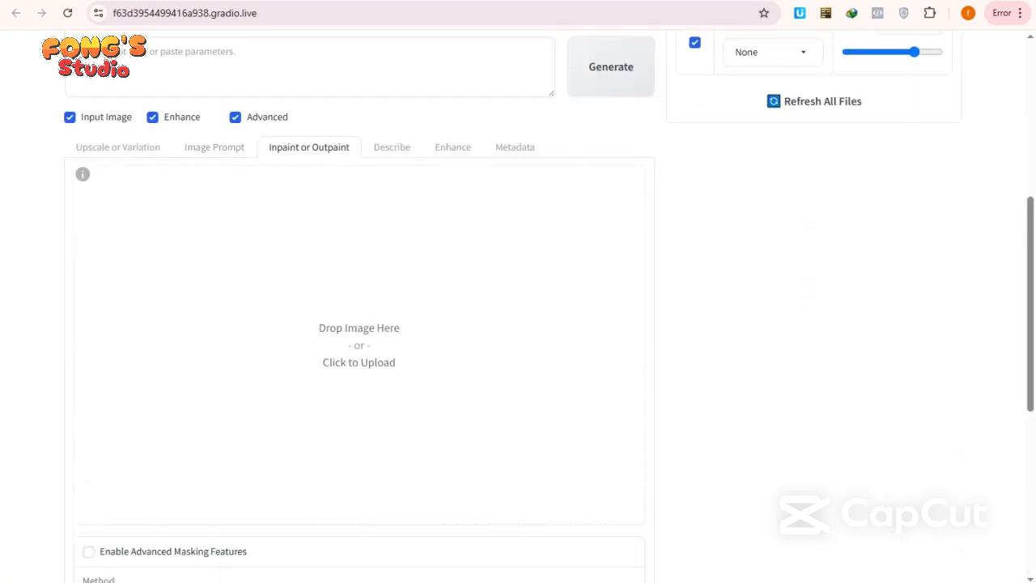
scroll(359, 323, "up", 6)
left_click(213, 545)
scroll(358, 324, "down", 5)
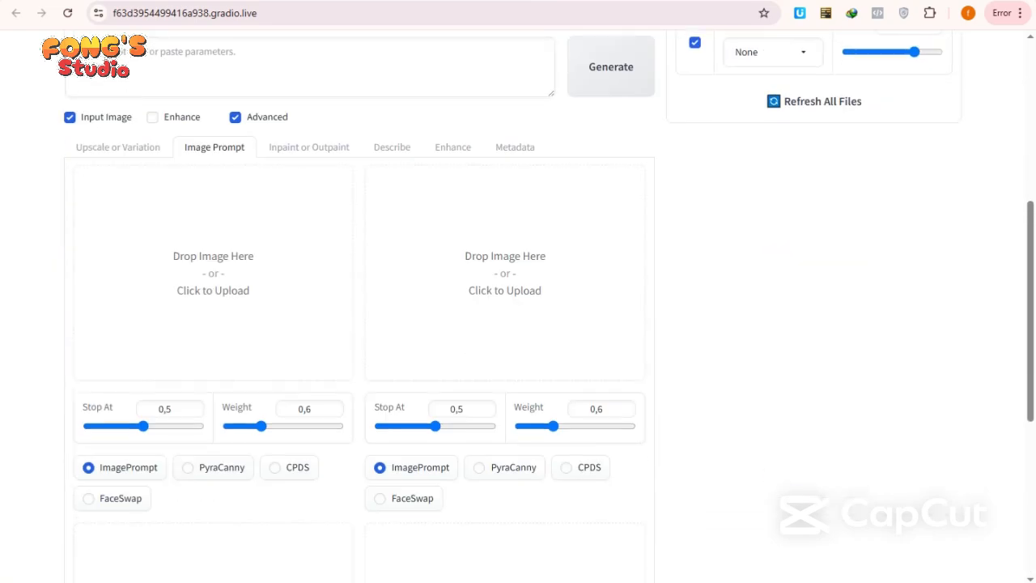
scroll(358, 324, "up", 5)
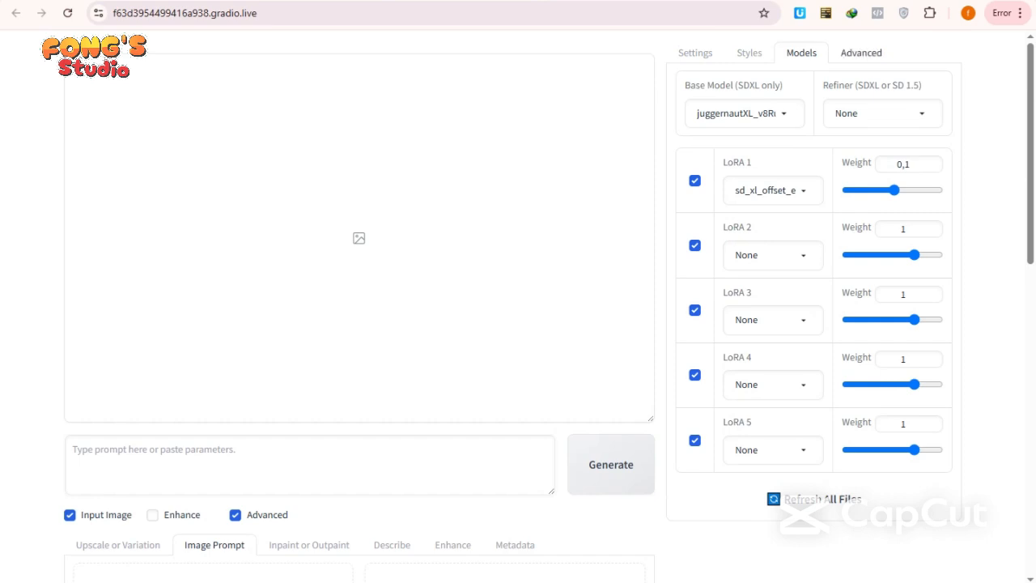
Step: Enable Developer Debug Mode in the advanced settings and look over its Debug Tools and Control options
left_click(860, 52)
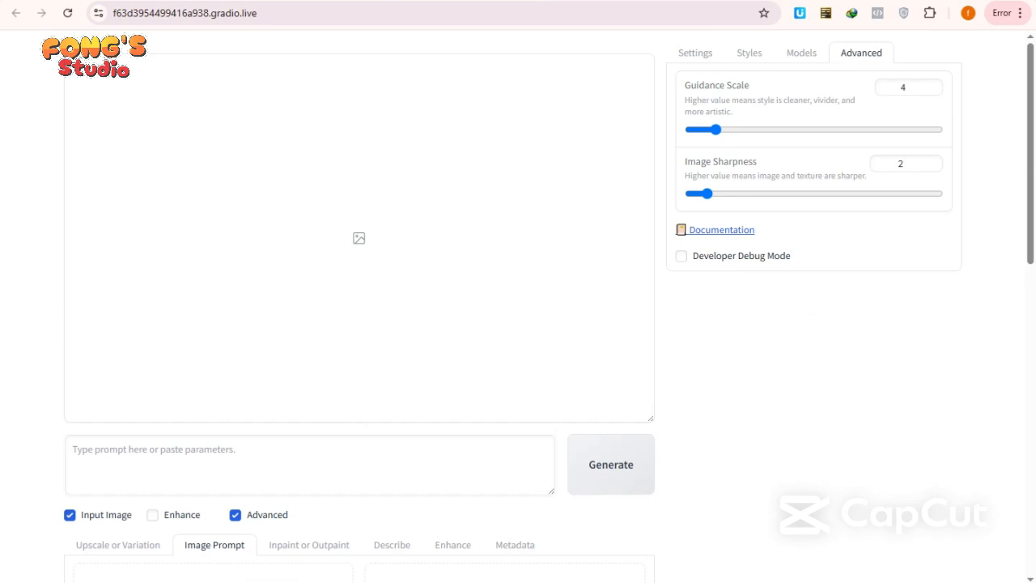
left_click(680, 256)
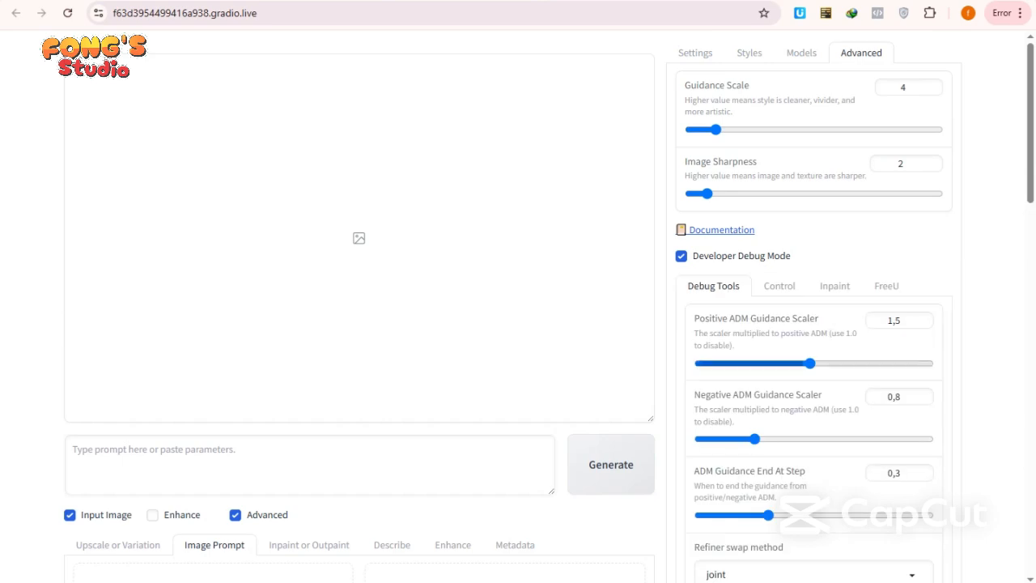
scroll(518, 306, "down", 2)
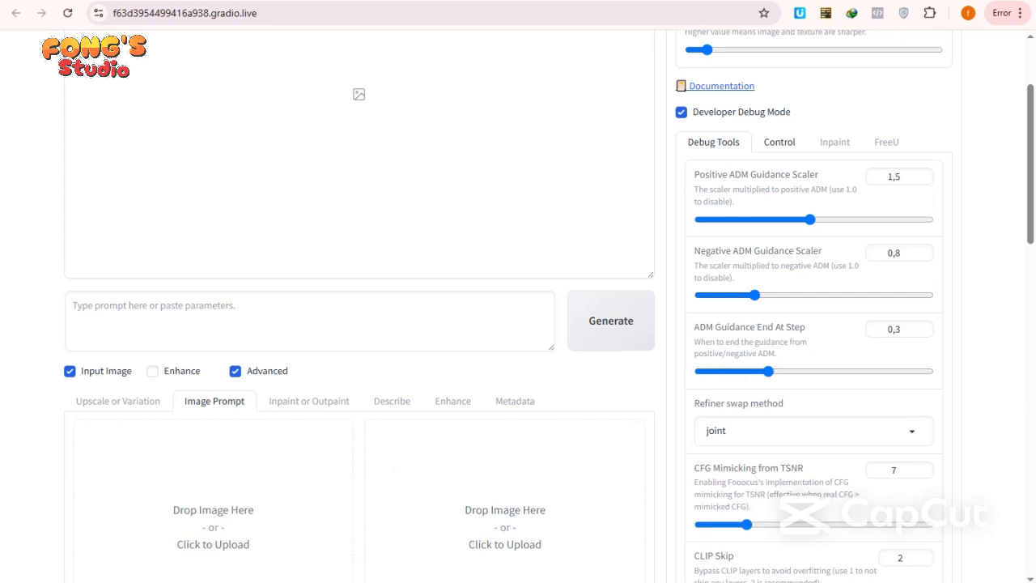
left_click(778, 142)
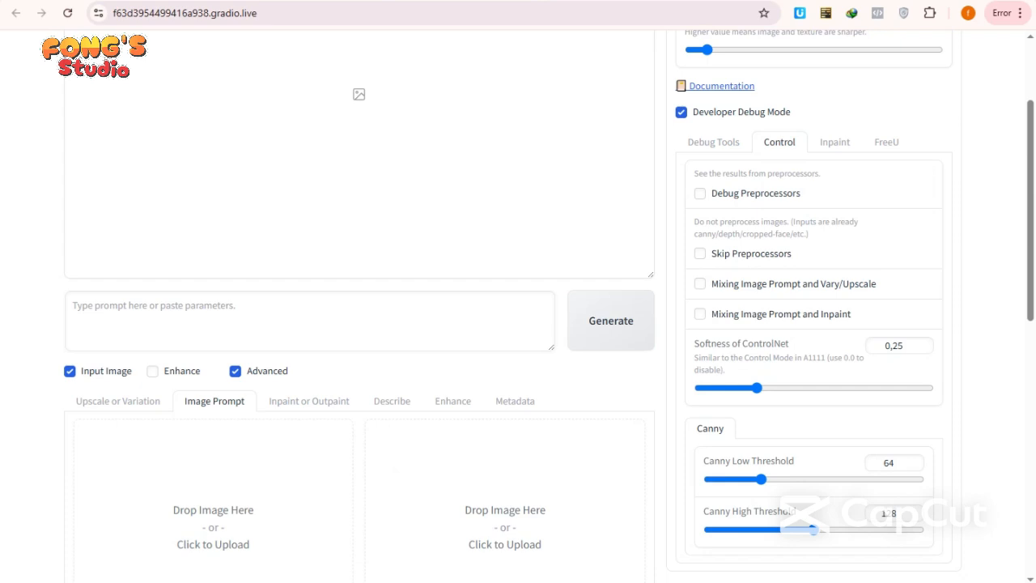
scroll(518, 308, "up", 2)
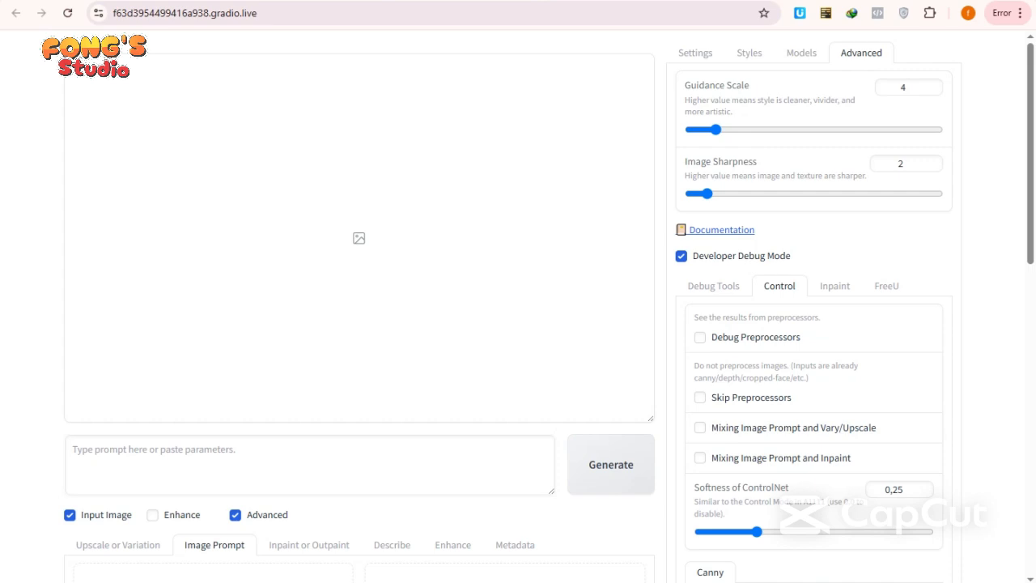
Step: Search Google for "translate" in a new browser tab to bring up the translation box
key("ctrl+t")
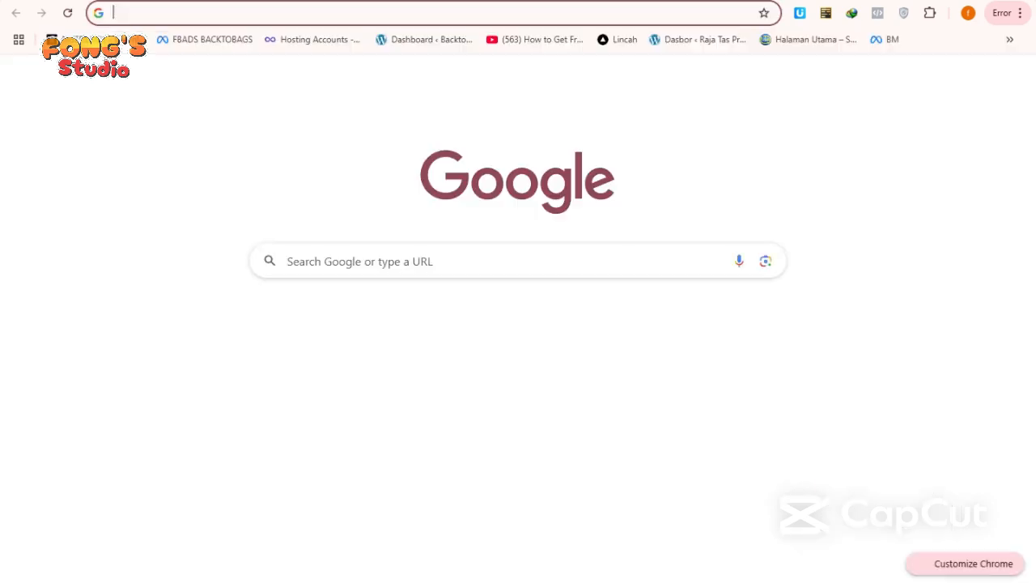
left_click(429, 13)
type("t")
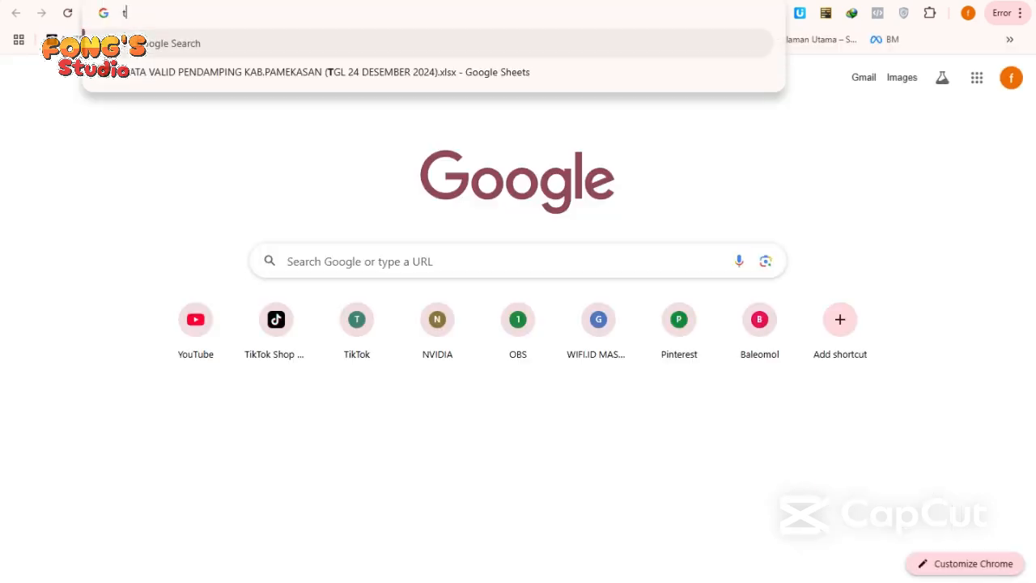
type("ran")
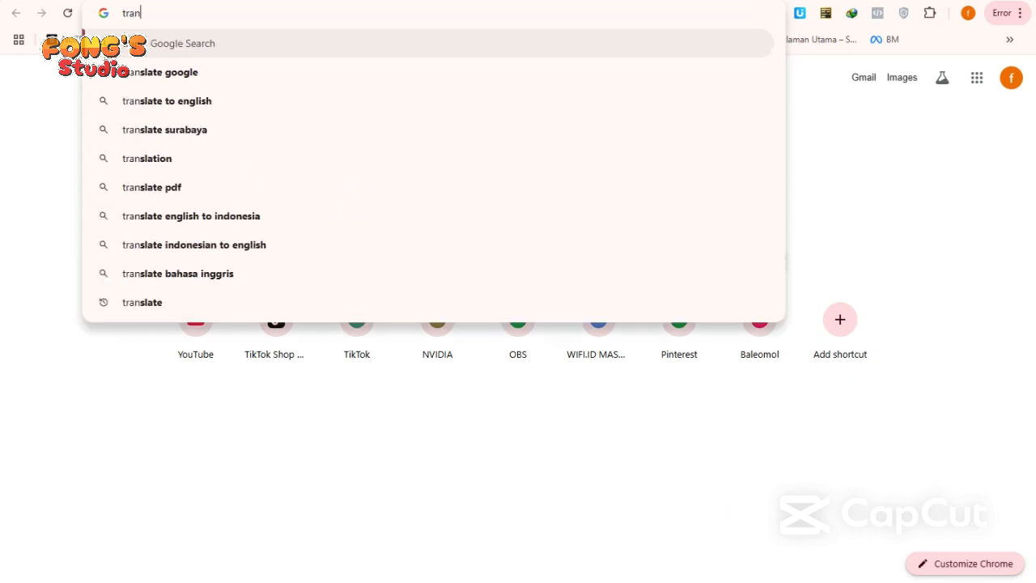
type("s")
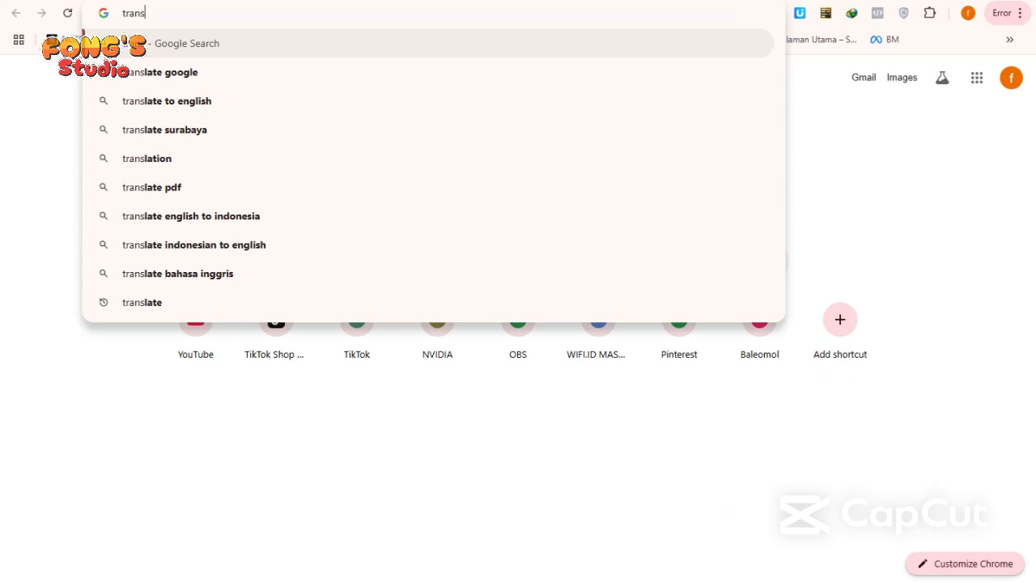
type("late")
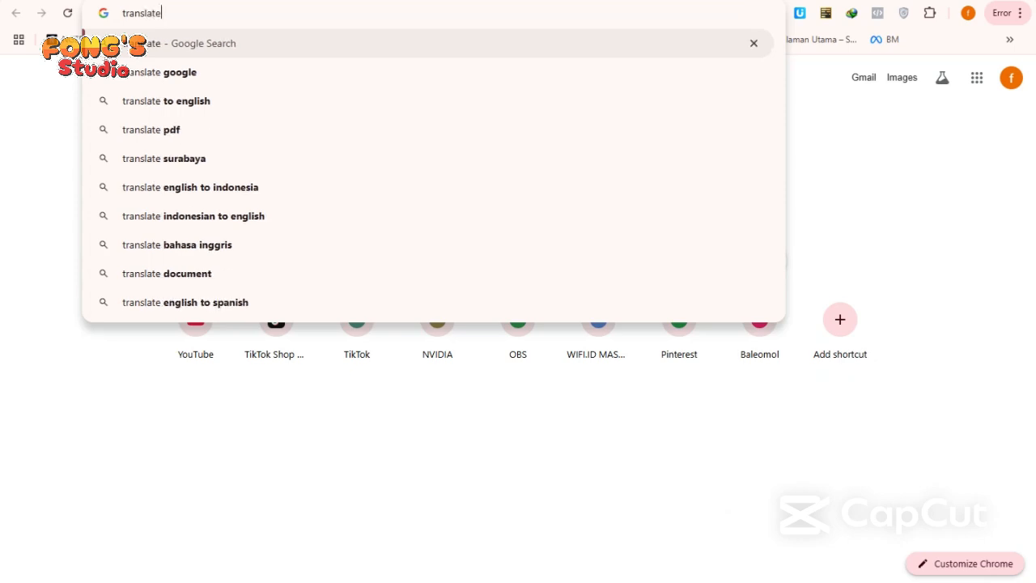
key("Return")
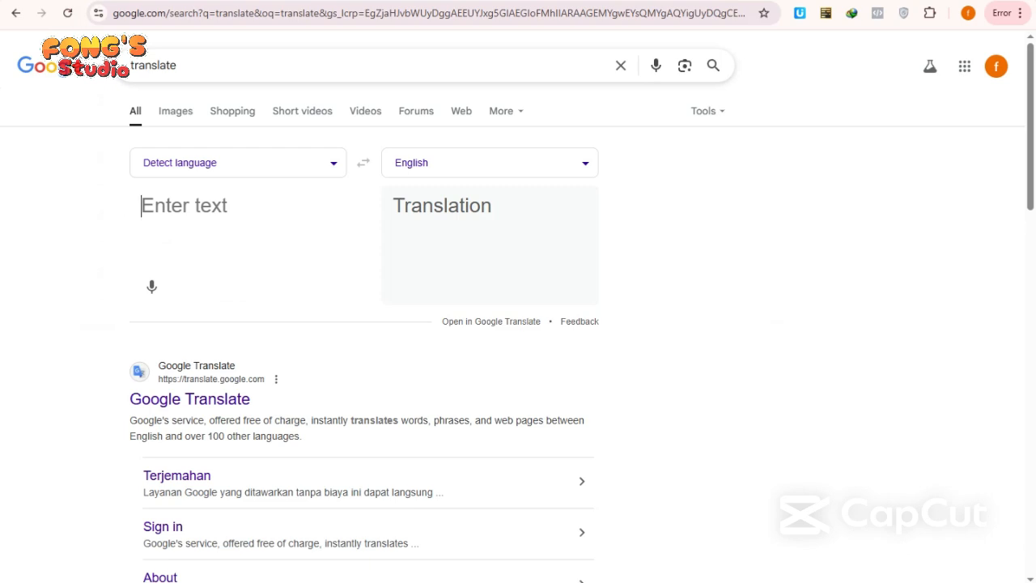
Step: Enter the Indonesian source text "serang laki-laki indonesia umur 18 tahun, rambut hitam pendek" for translation into English
type("serang laki")
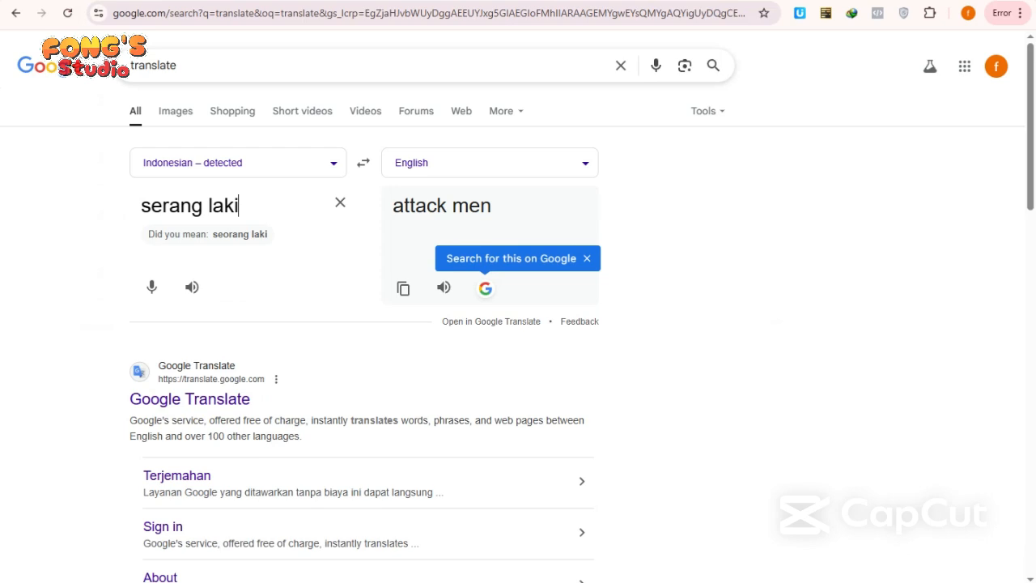
type("-laki indonesia")
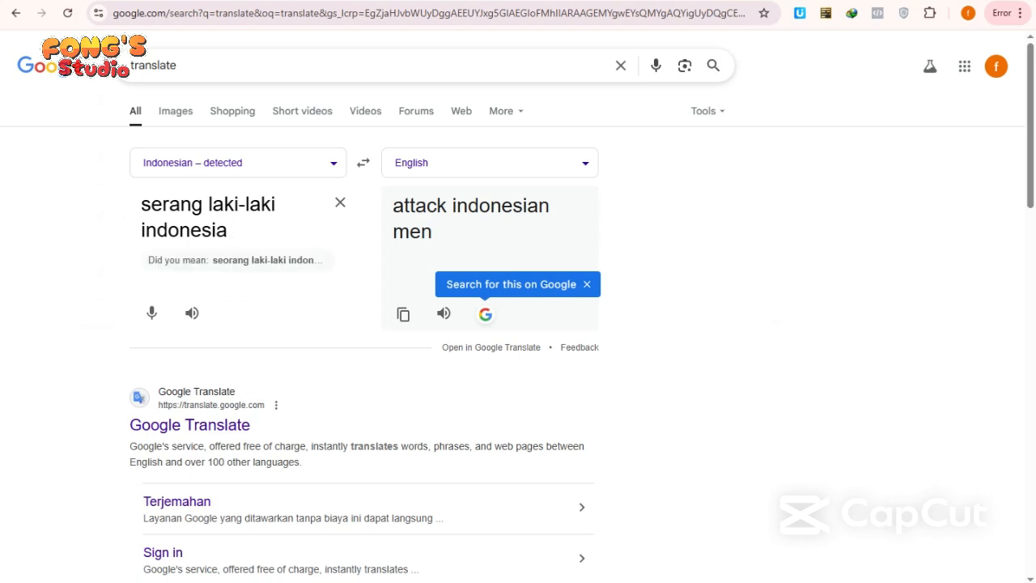
type(" umur 18")
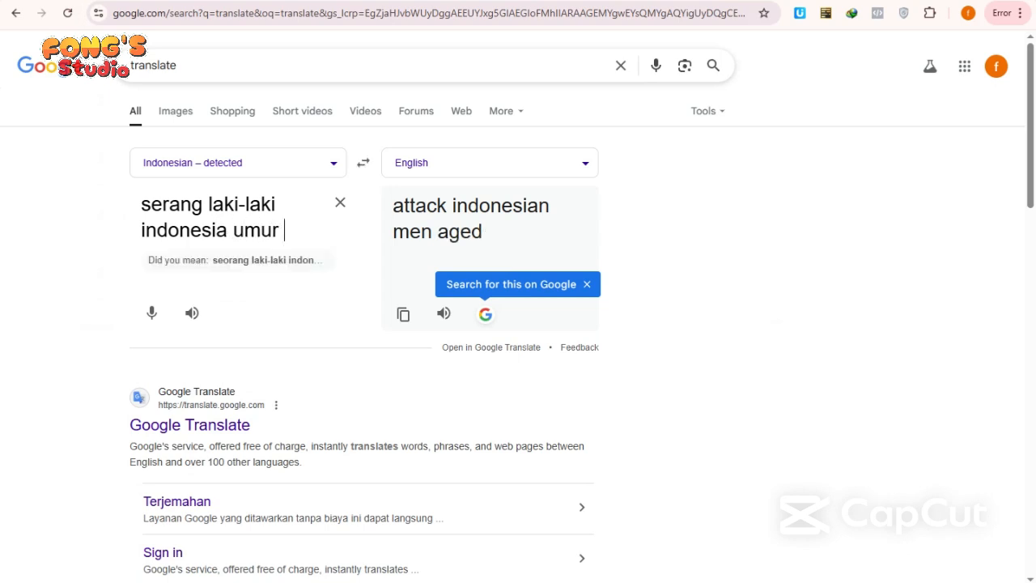
type(" tah")
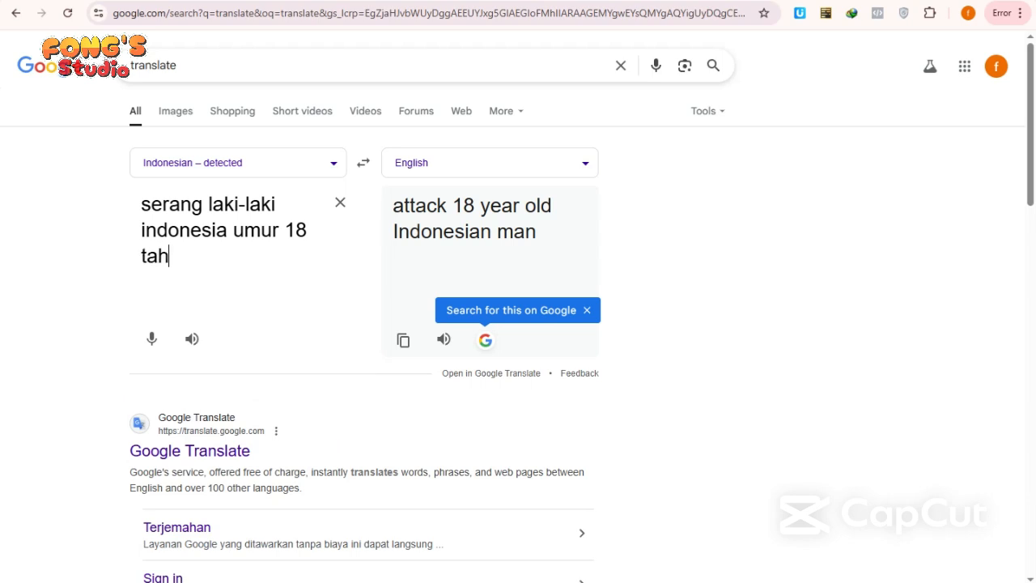
type("un, rambut ")
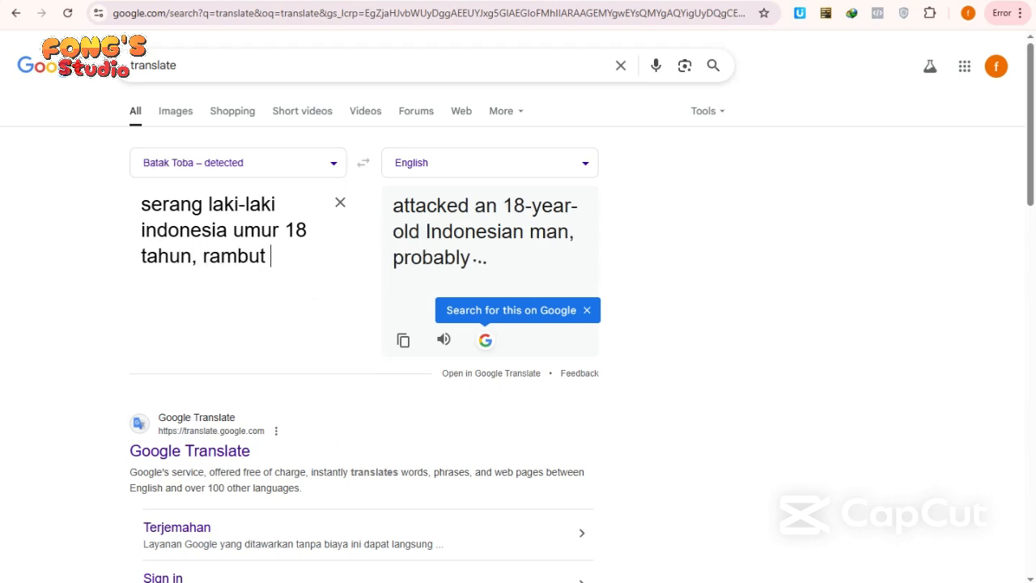
type("hitam pendek")
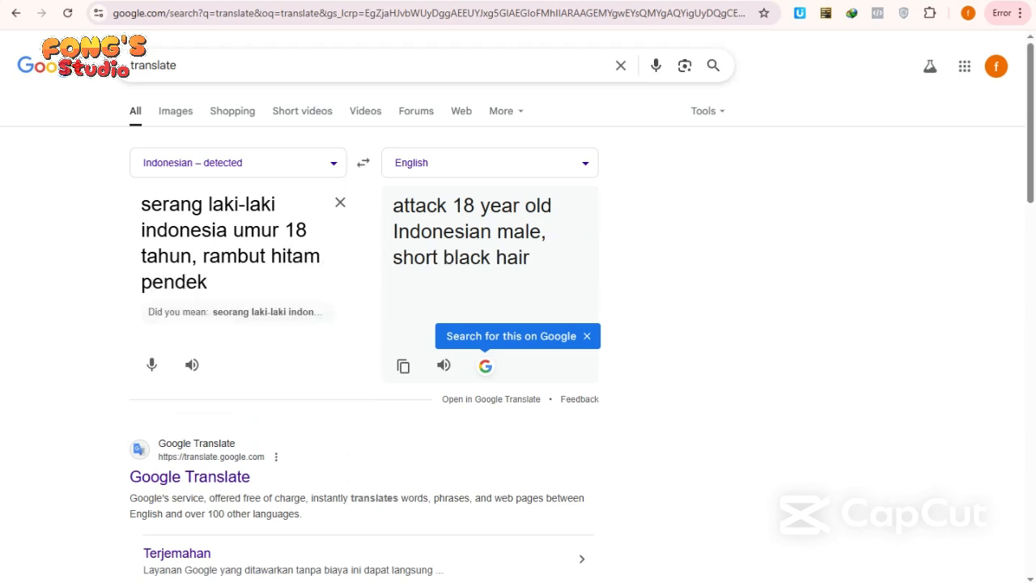
Step: Append the clothing description "memakai kaos lengan panjang warna hitam, celana jeans dan sepatu warna putih" to the source text
type(" memakai kaos ")
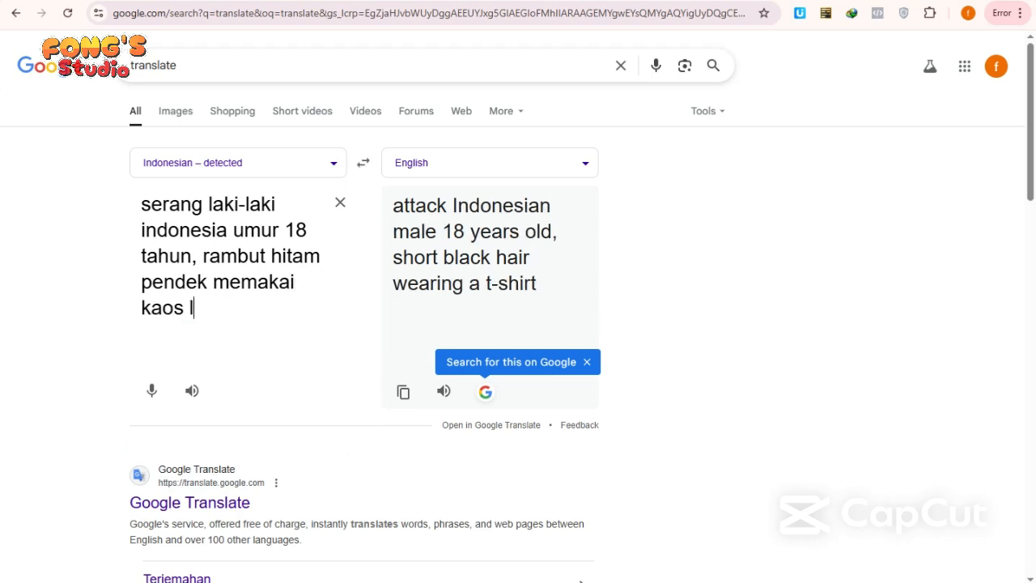
type("lengan panjang wana")
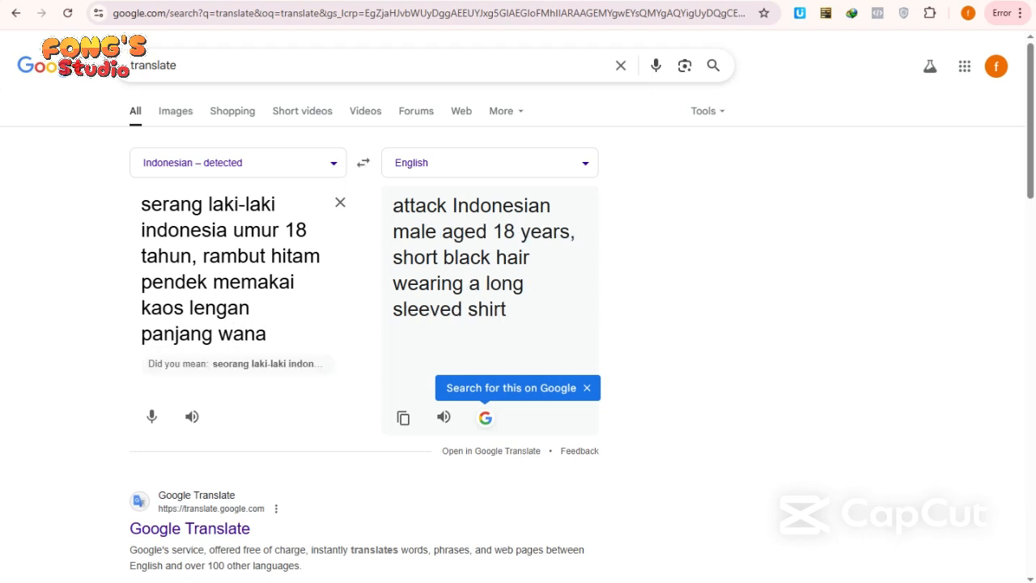
key("BackSpace")
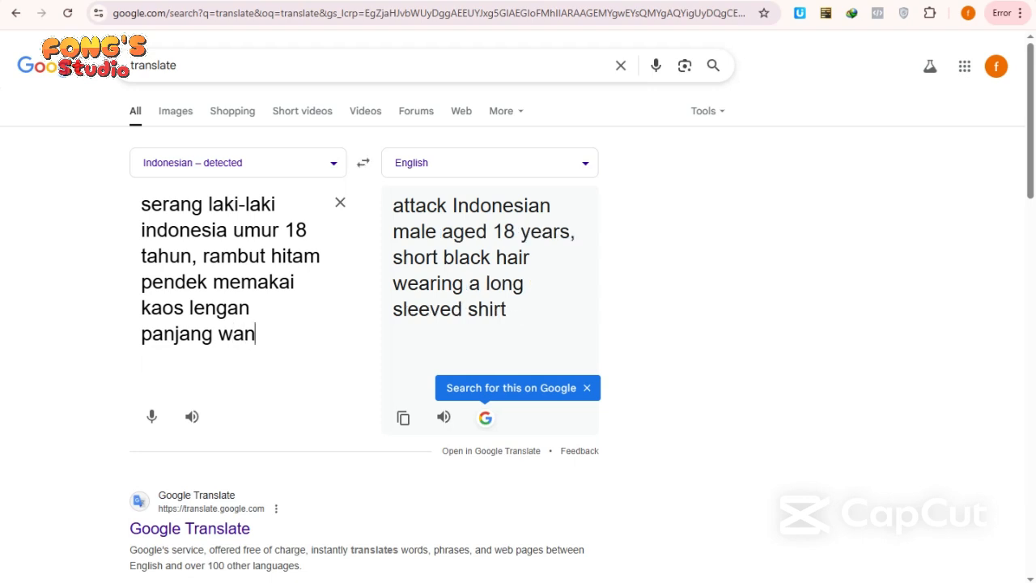
key("BackSpace")
type("rna ")
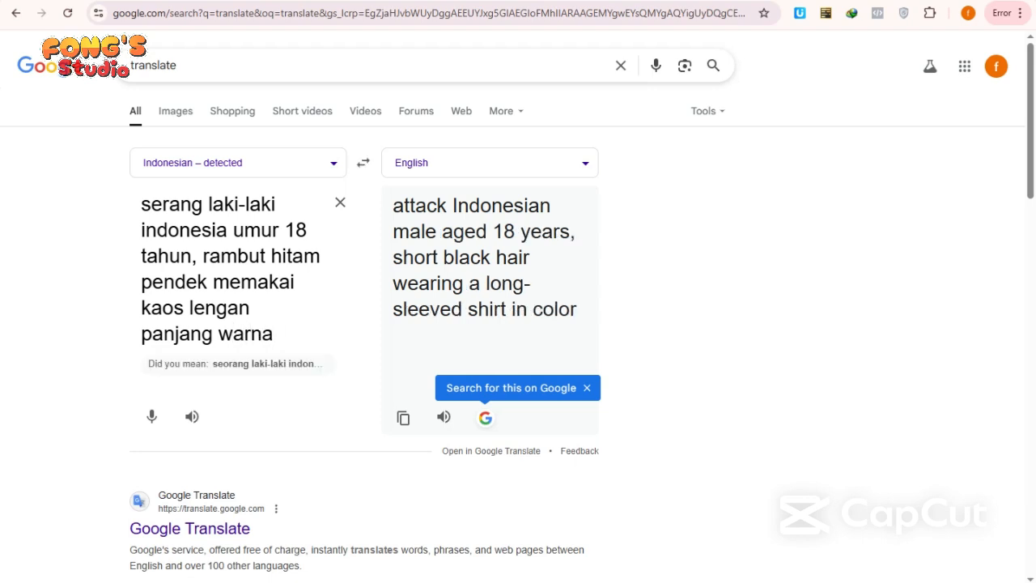
type("hitan")
key("BackSpace")
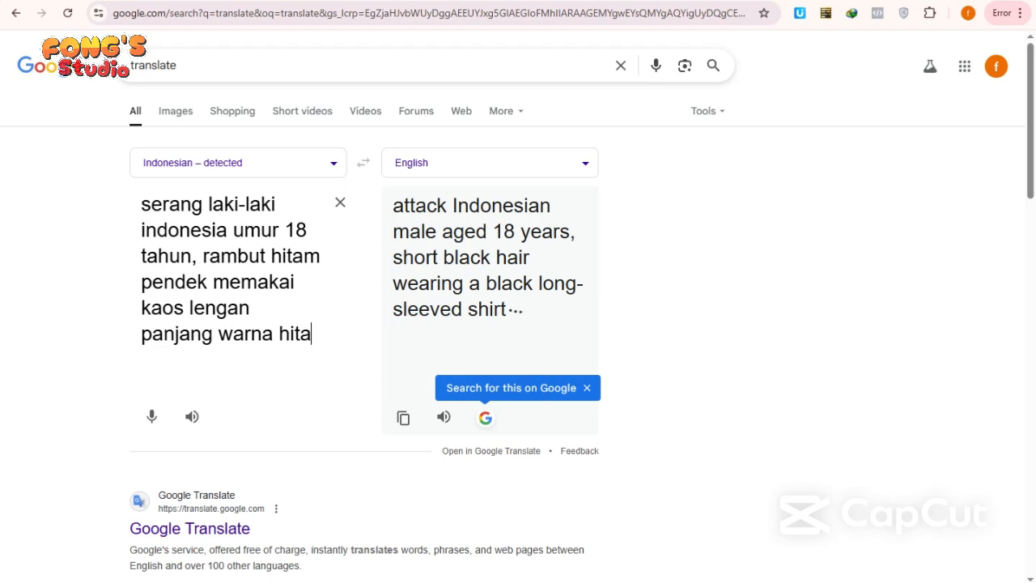
type("m, celam")
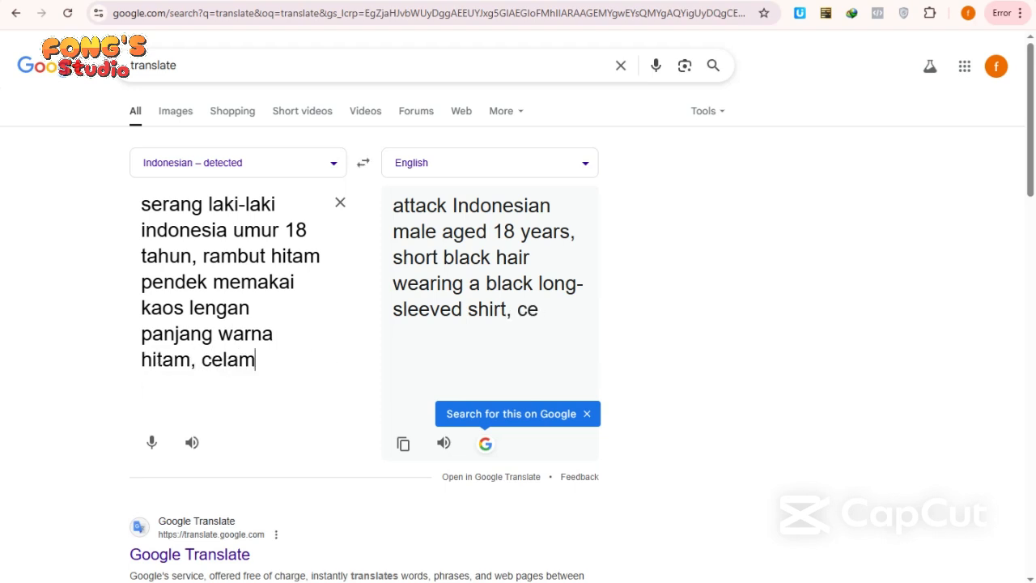
key("BackSpace")
type("na")
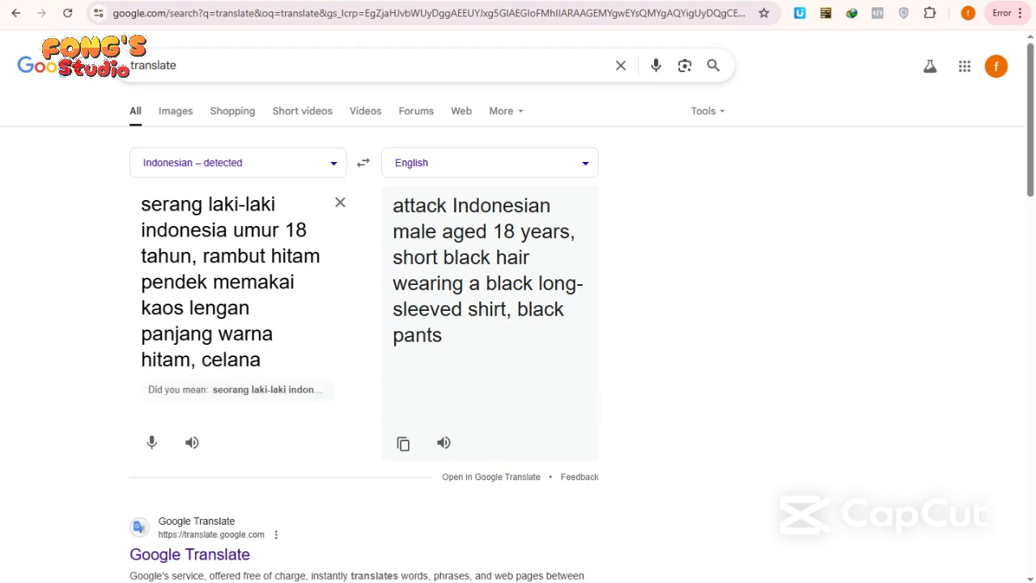
type(" jeans dan sep")
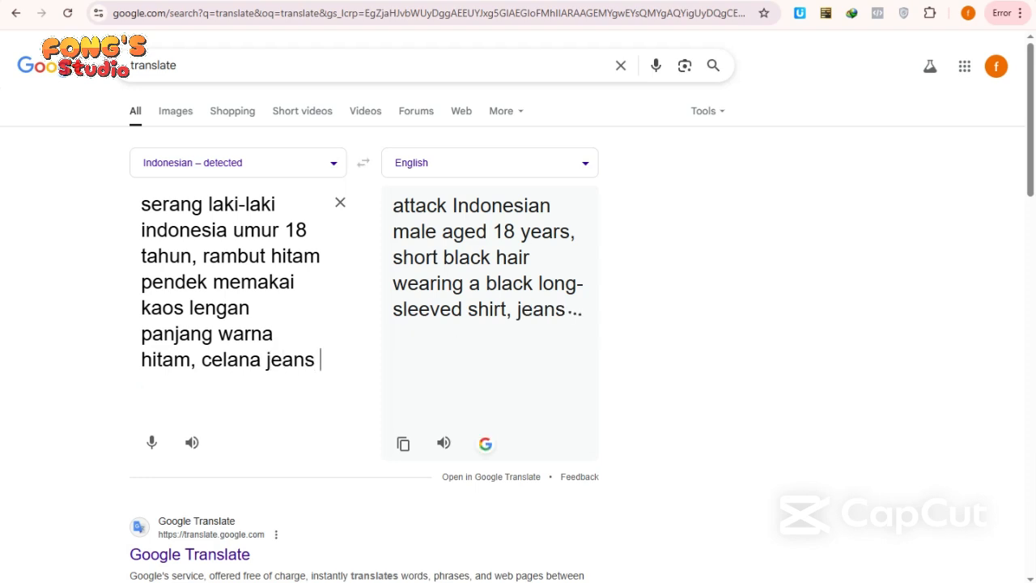
type("atu ")
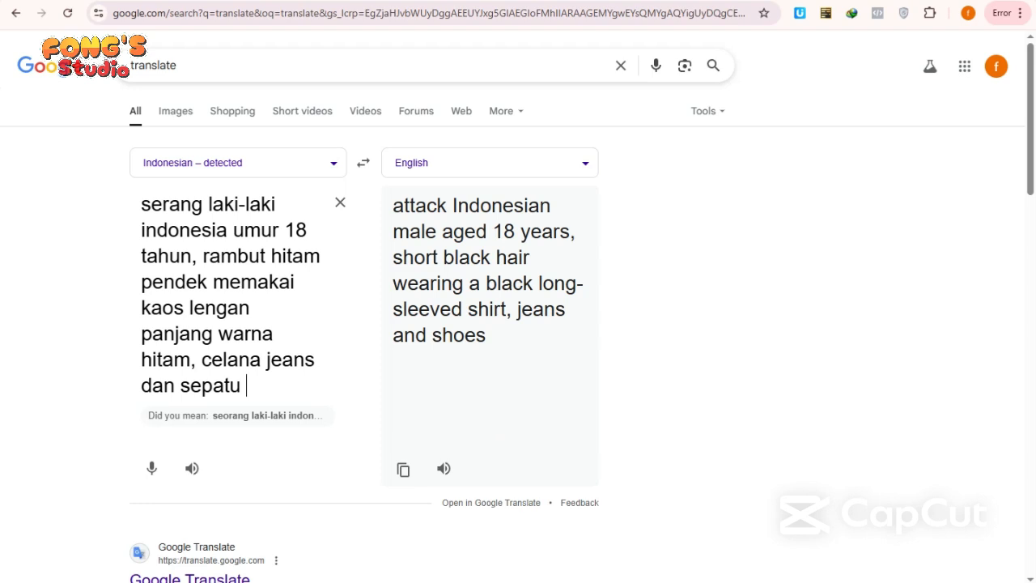
type("warna putih")
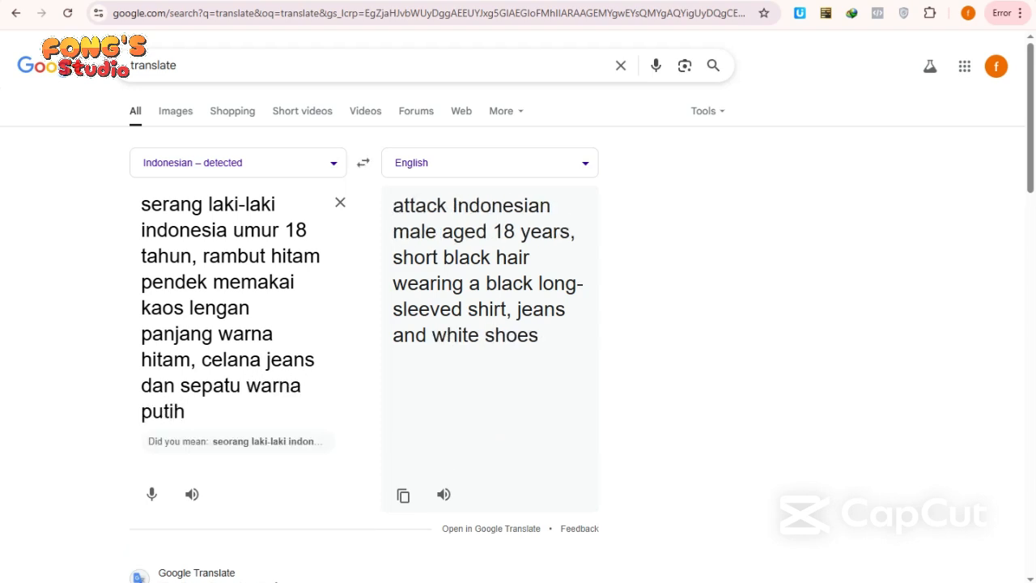
Step: Append the activity description "sedang berpesta di club malam" to the Indonesian source text
type(" sedan")
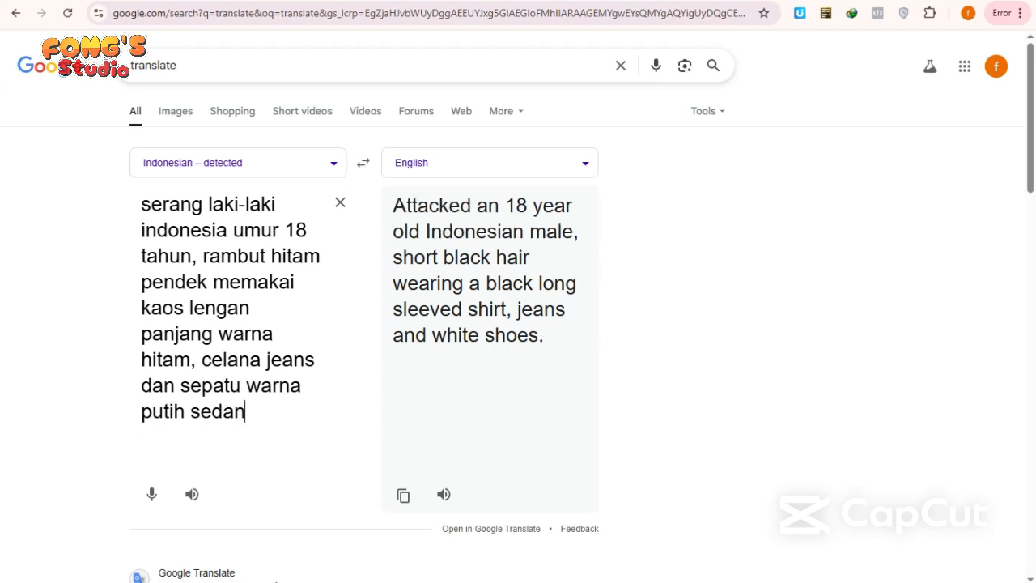
type("g berpesta")
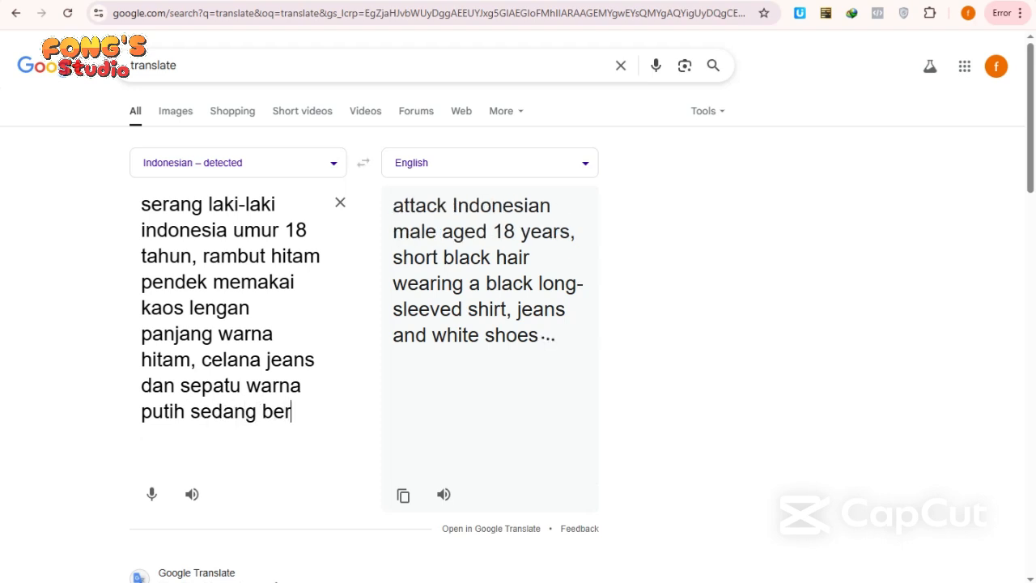
type("di")
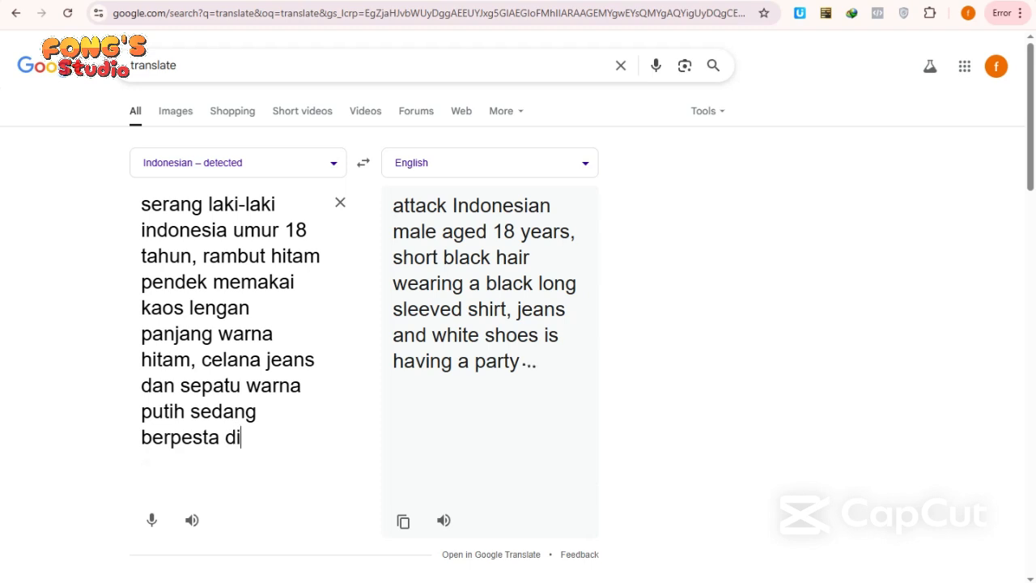
type(" club malam")
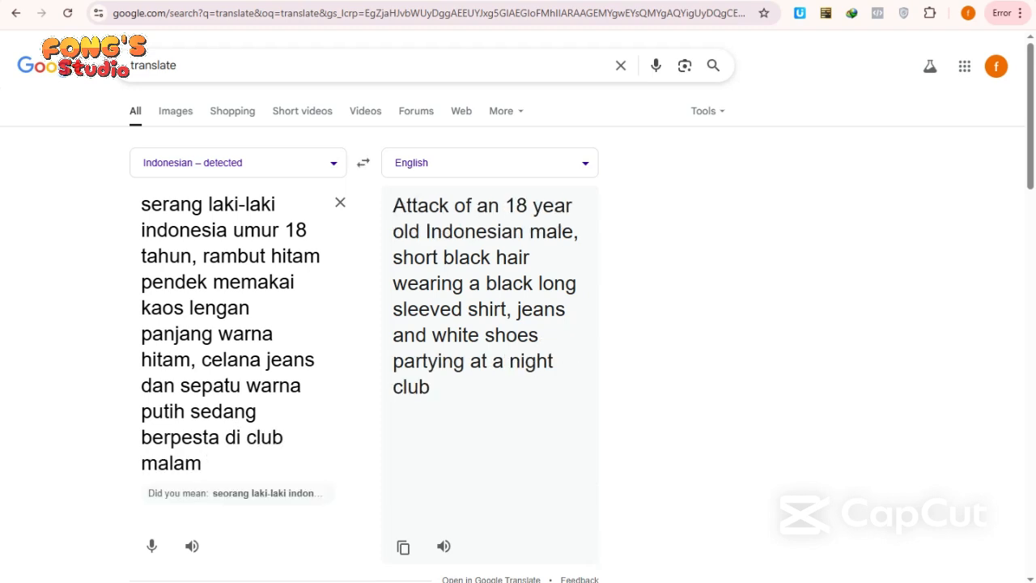
Step: Append the lighting description ", lampu sorot menyinari tubuh" to the source text
type(",")
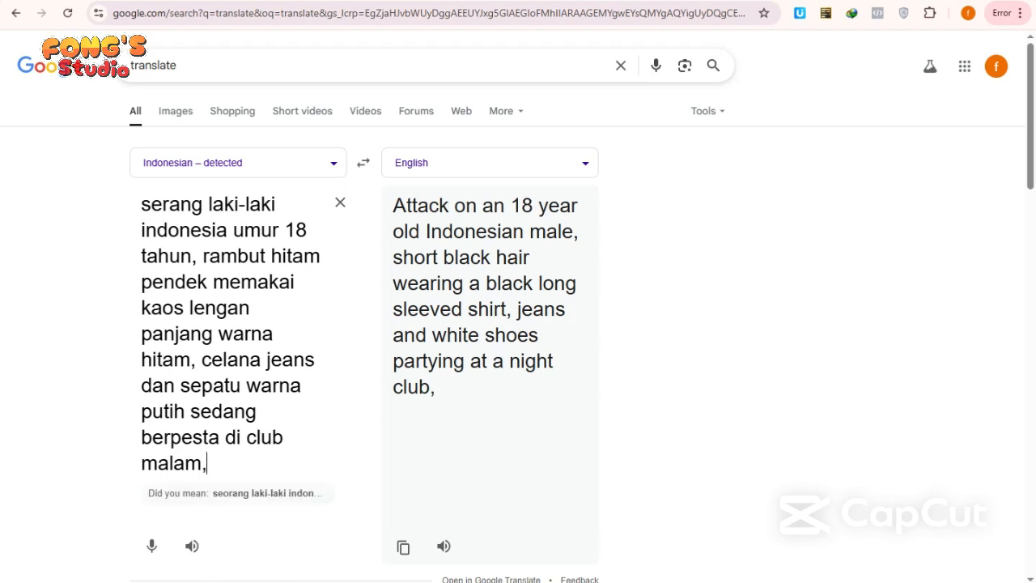
type(" lampu")
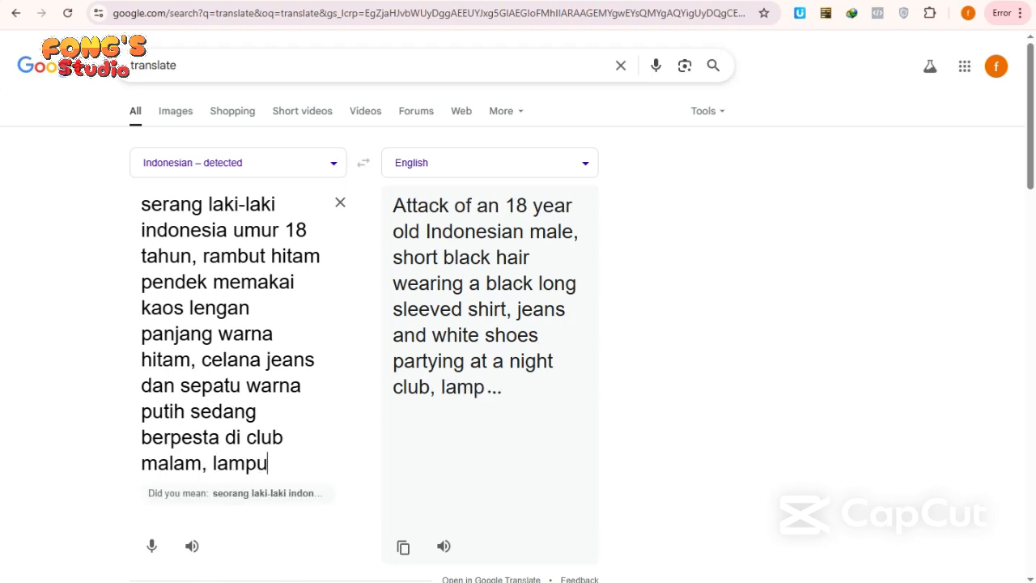
type(" sorot")
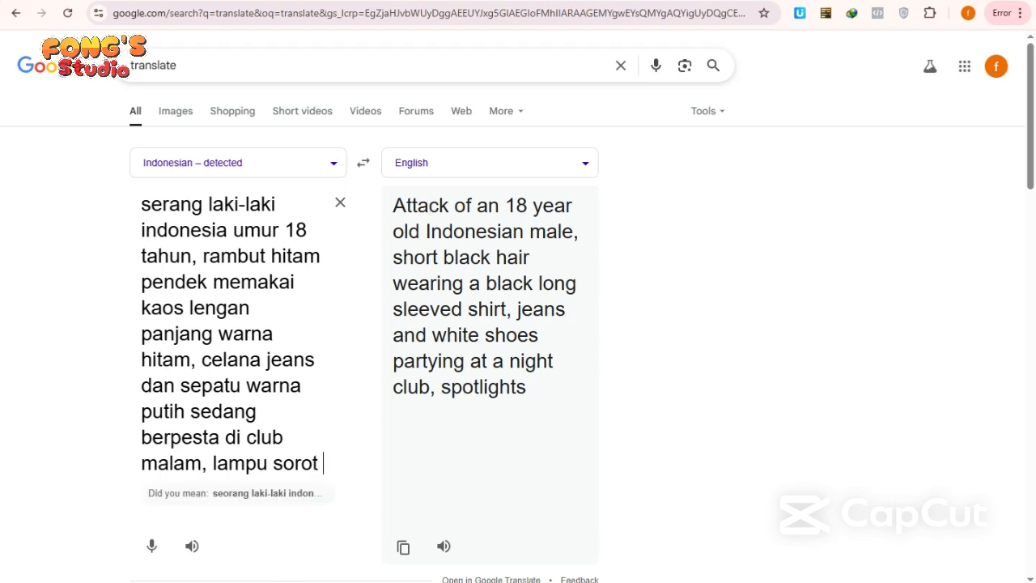
type(" meny")
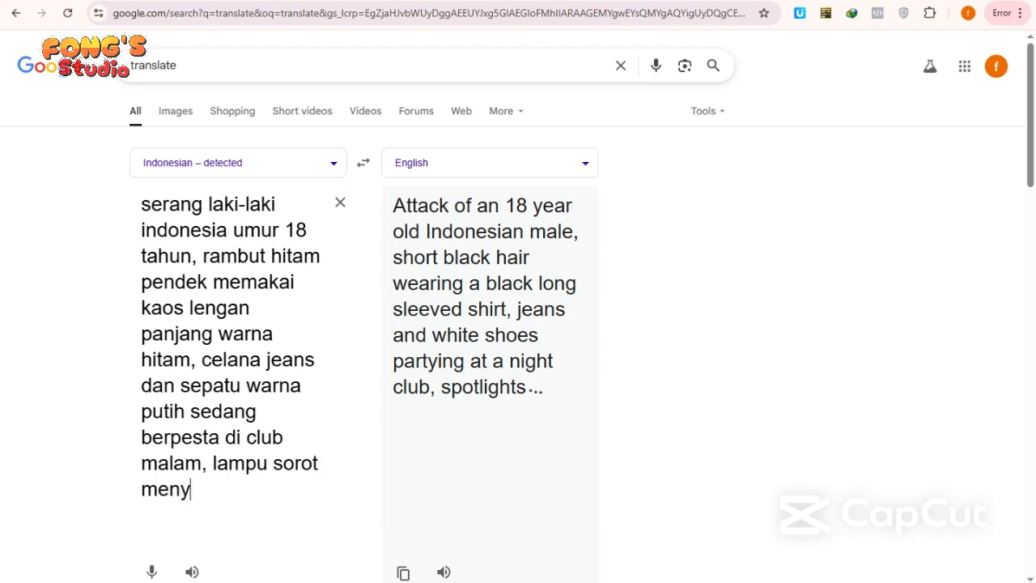
type("inar")
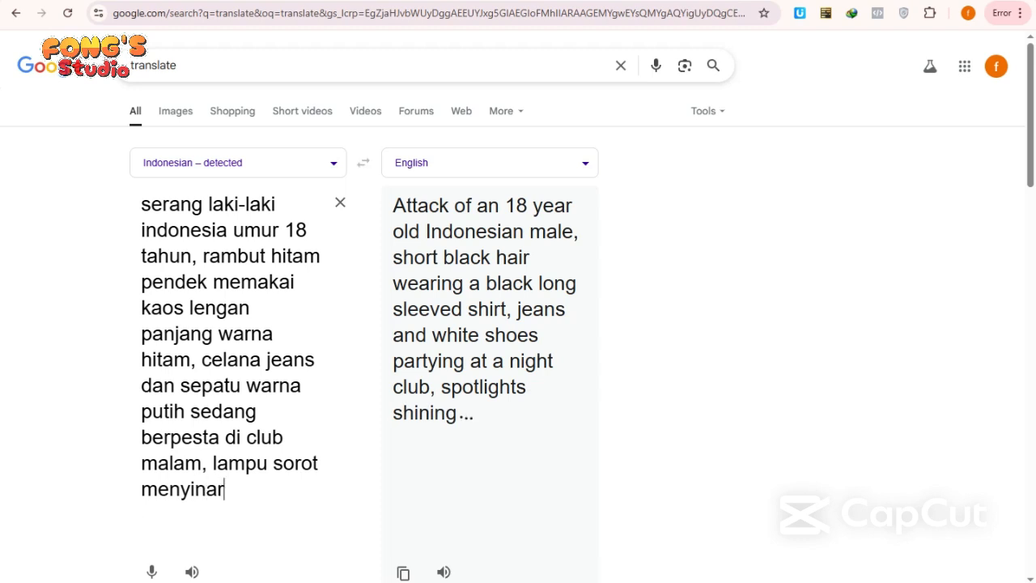
type("i tubuh ")
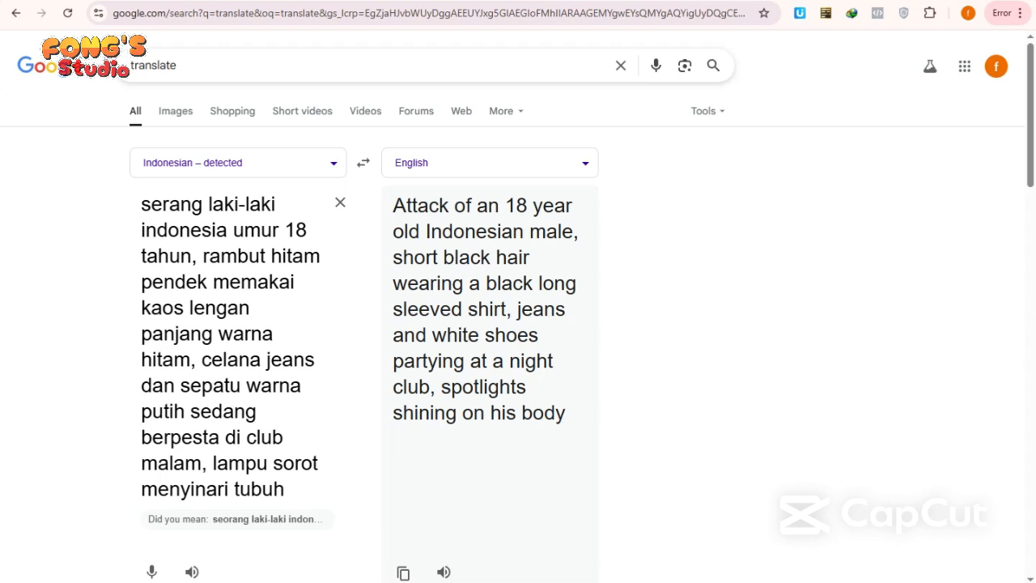
Step: Complete the source text with "pria tersebut", removing the accidentally repeated letters
type("pppppppppppppppppr")
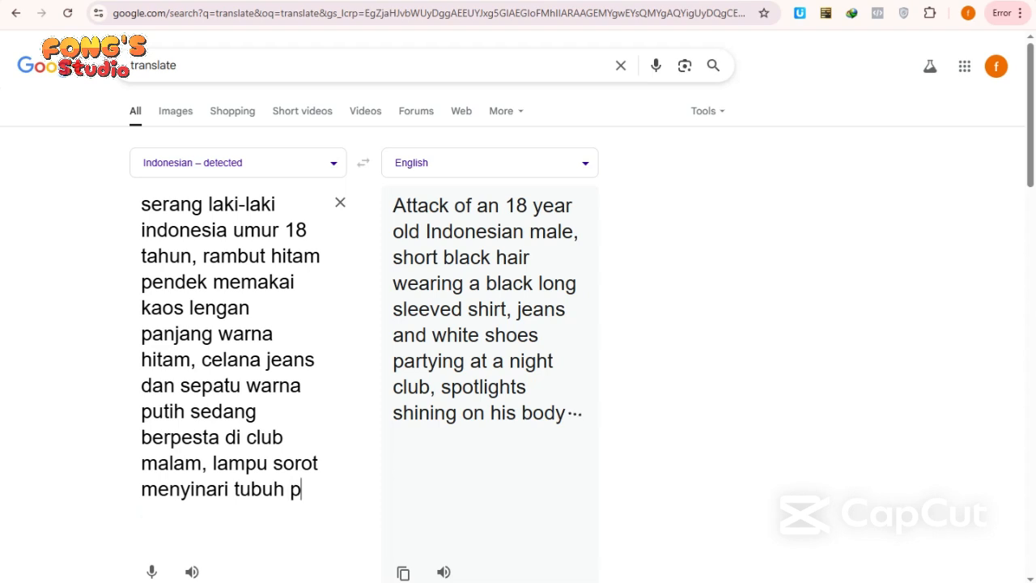
key("BackSpace")
key("BackSpace")
key("BackSpace")
key("BackSpace")
key("BackSpace")
key("BackSpace")
key("BackSpace")
key("BackSpace")
key("BackSpace")
key("BackSpace")
key("BackSpace")
key("BackSpace")
key("BackSpace")
key("BackSpace")
key("BackSpace")
key("BackSpace")
key("BackSpace")
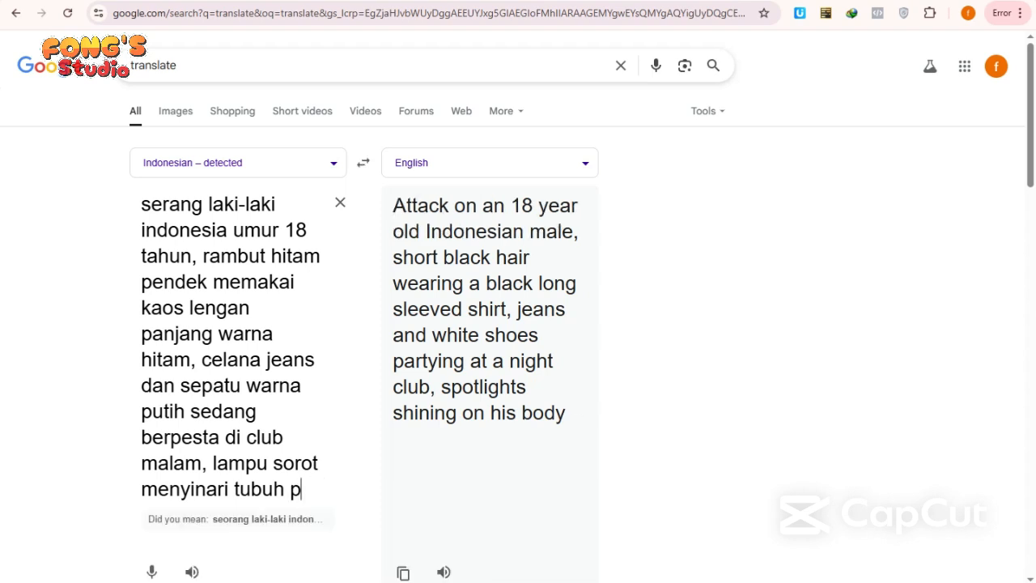
type("ria tersebut")
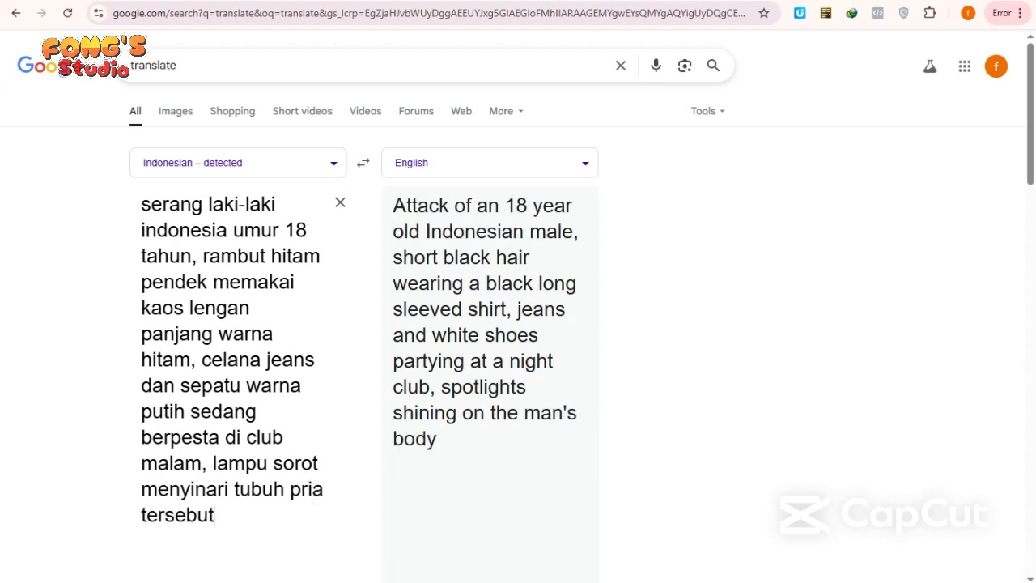
Step: Copy the full English translation and switch back to the Fooocus browser tab
scroll(518, 324, "down", 1)
scroll(518, 324, "down", 2)
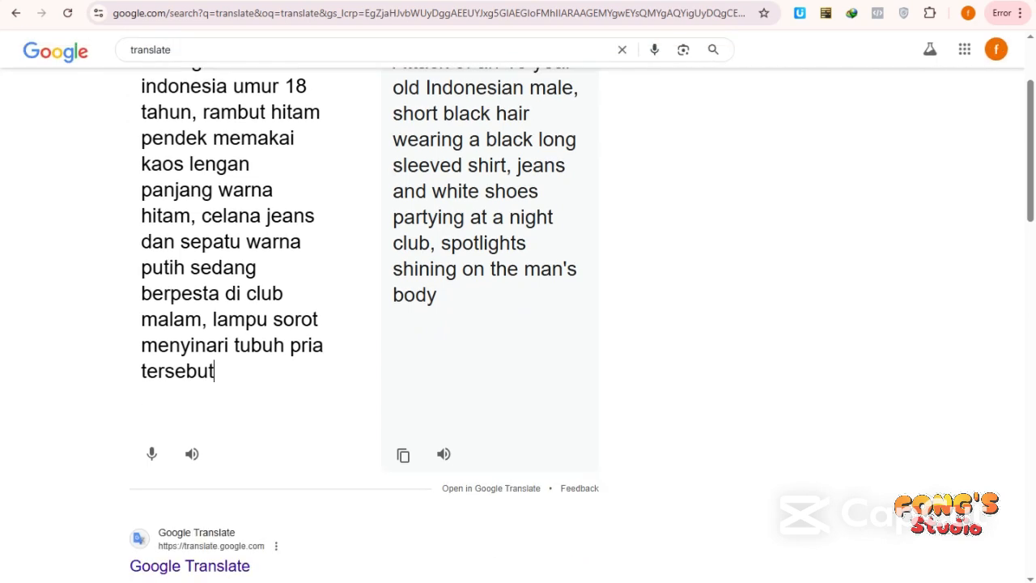
left_click(403, 455)
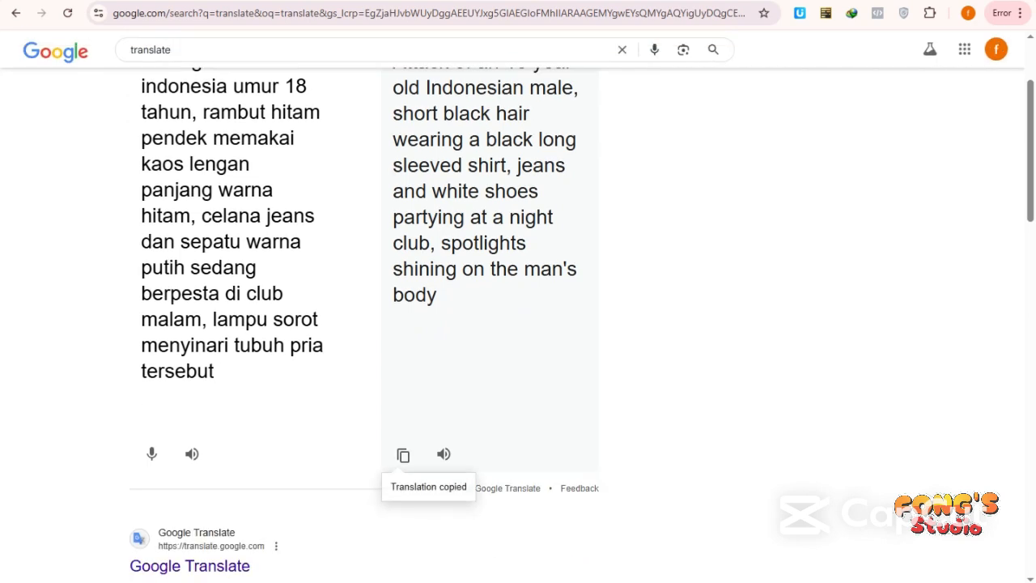
key("ctrl+shift+Tab")
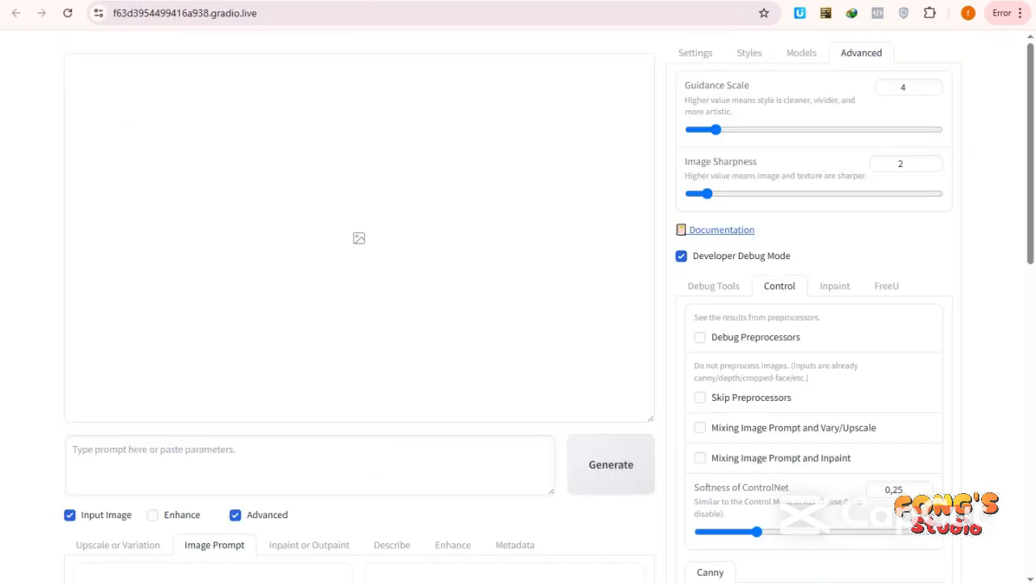
Step: Disable Developer Debug Mode in the advanced options and return to the general generation settings
scroll(680, 112, "down", 2)
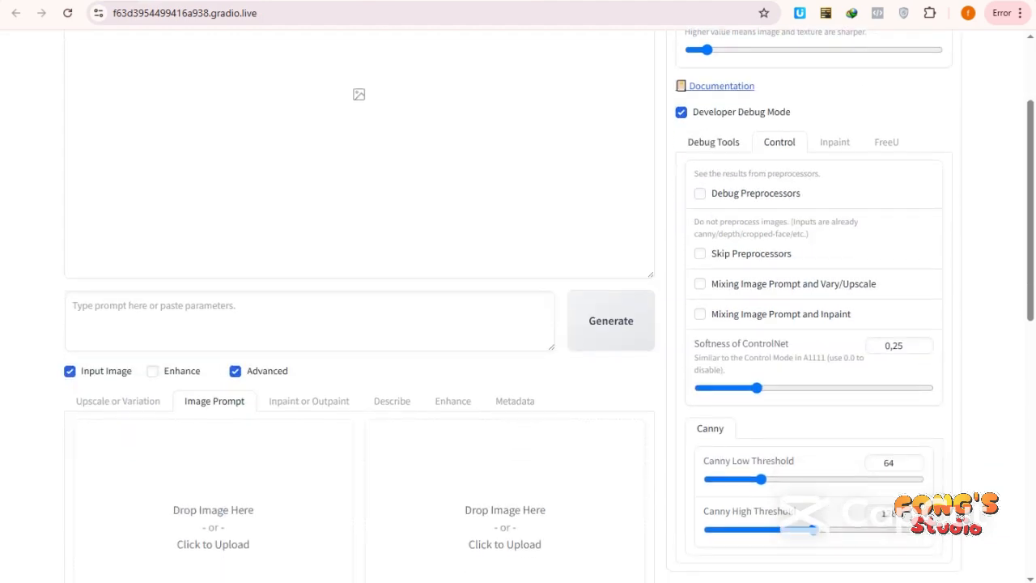
left_click(680, 111)
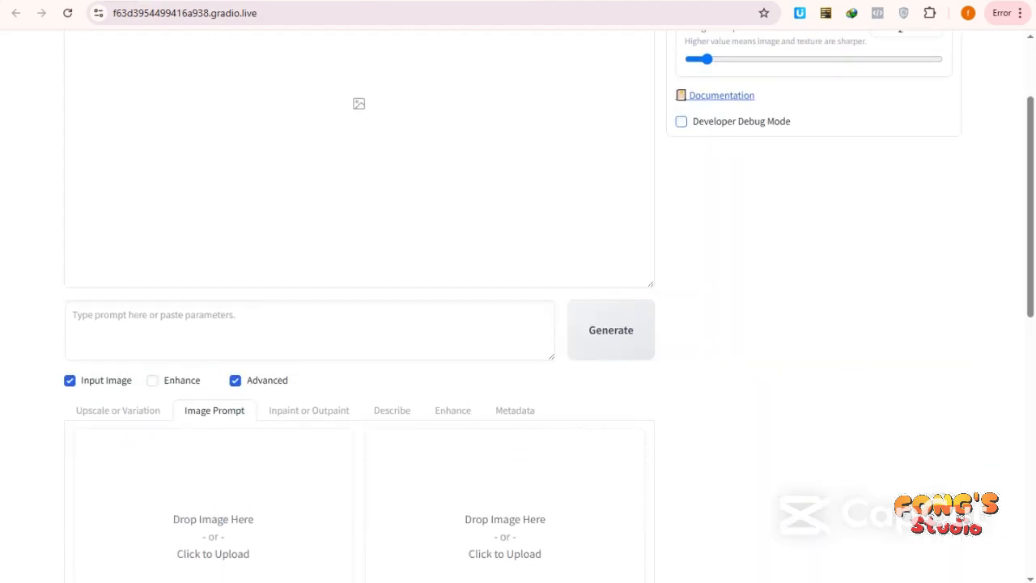
scroll(518, 291, "up", 2)
left_click(801, 53)
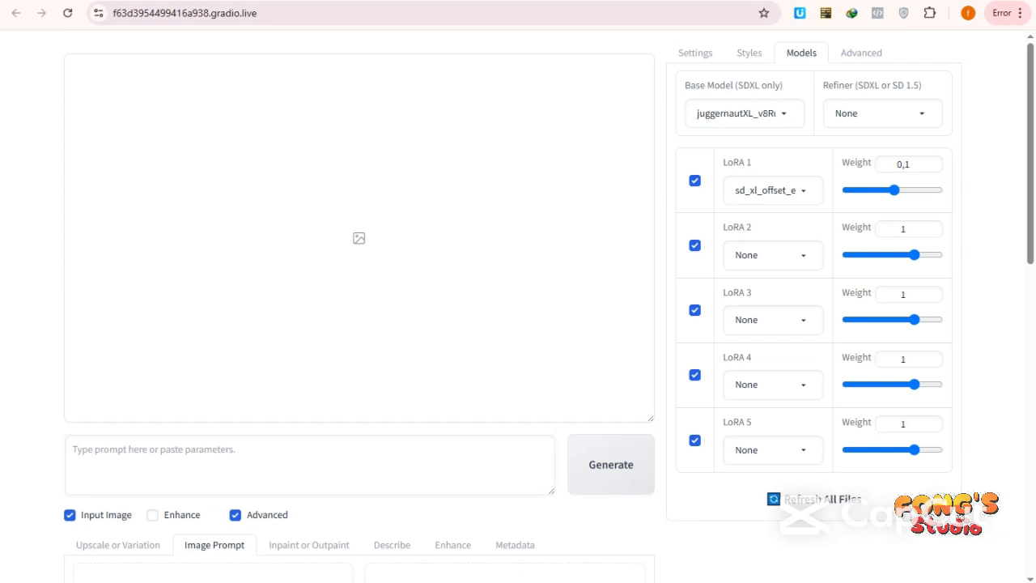
left_click(695, 52)
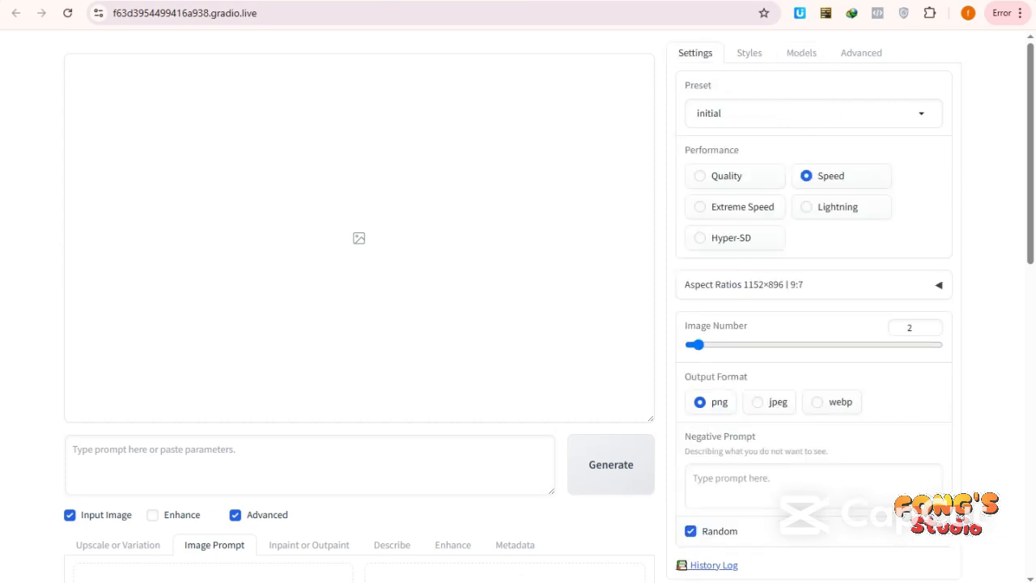
Step: Paste the copied English translation into the empty image prompt field
scroll(518, 307, "down", 3)
scroll(518, 307, "up", 3)
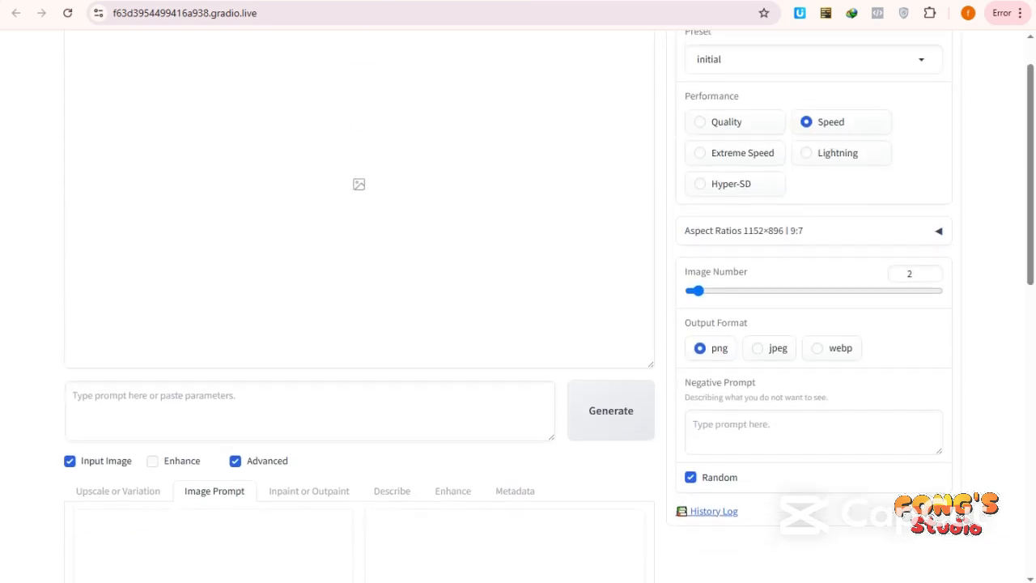
left_click(310, 464)
right_click(193, 458)
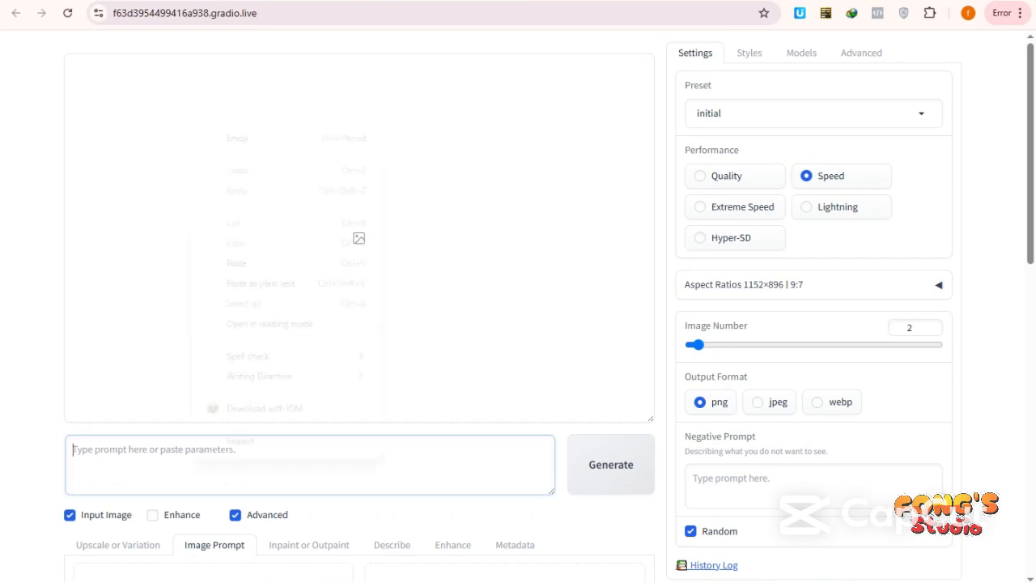
left_click(237, 263)
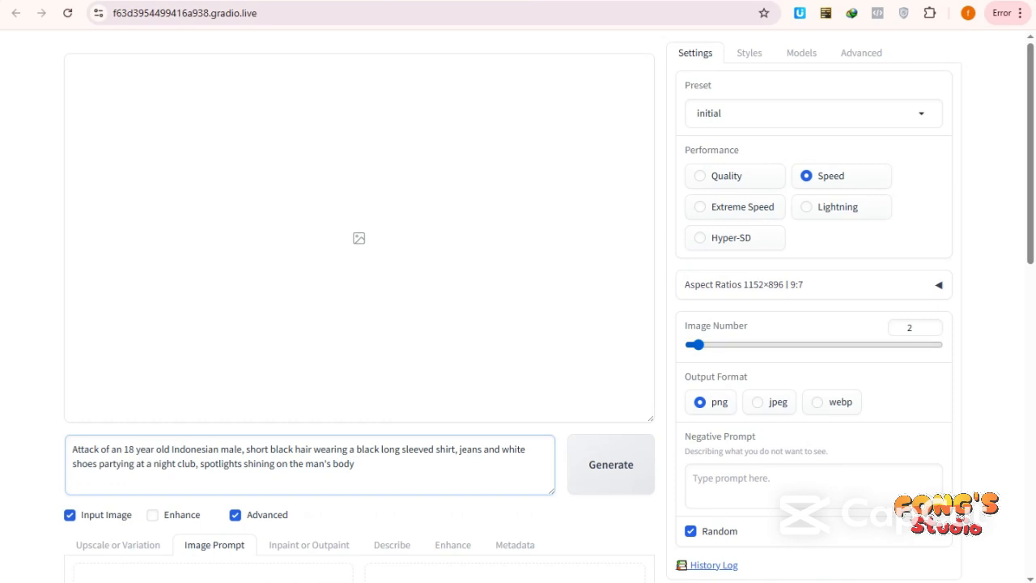
Step: Set the output aspect ratio to 704×1408 | 1:2 and collapse the ratio list
left_click(812, 284)
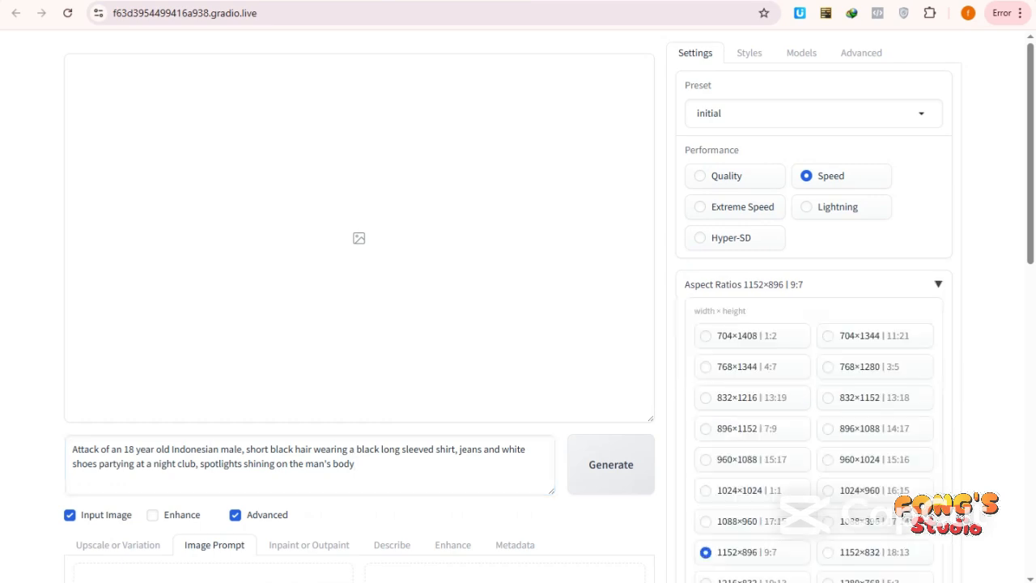
scroll(549, 308, "down", 1)
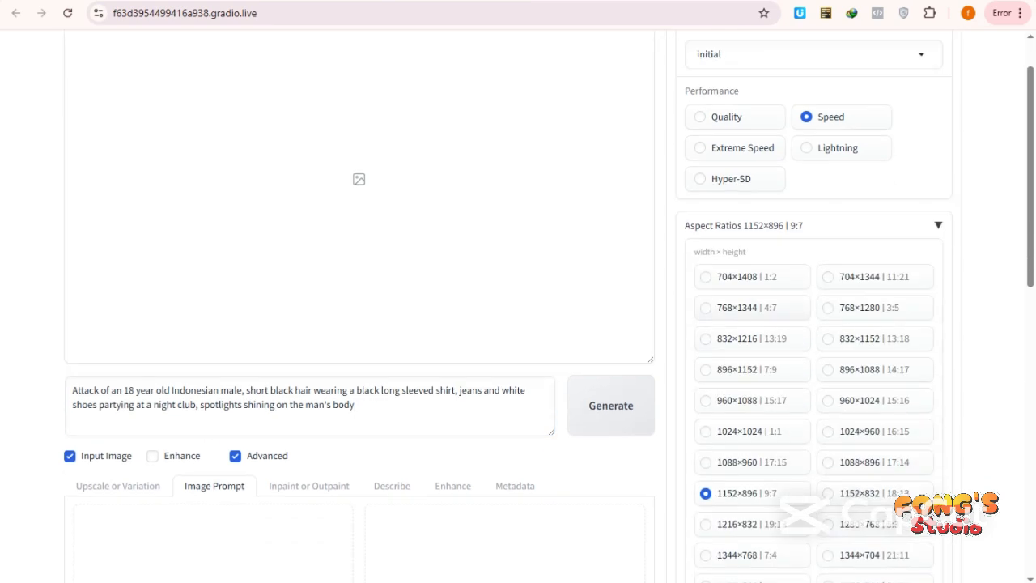
left_click(751, 263)
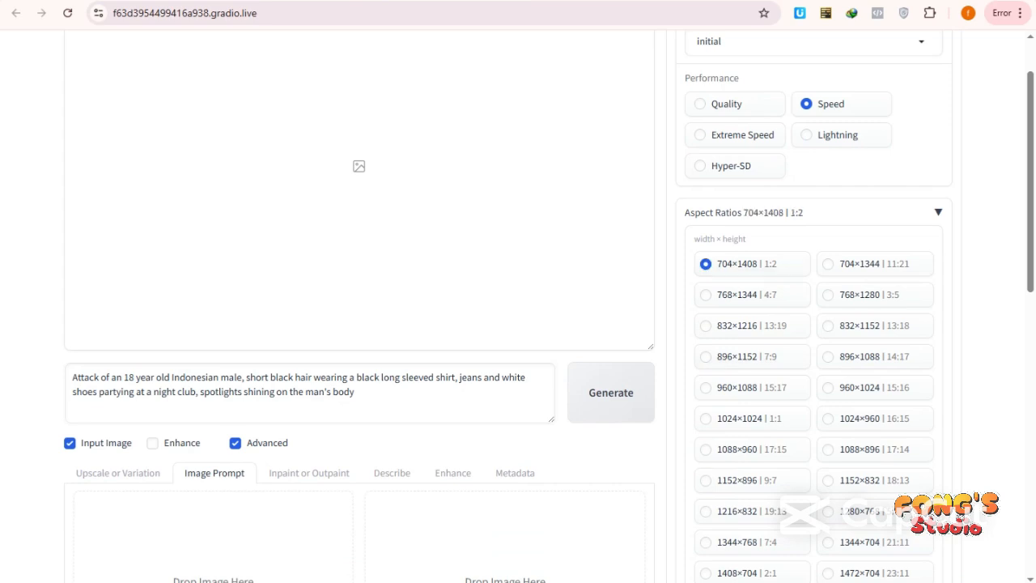
left_click(812, 212)
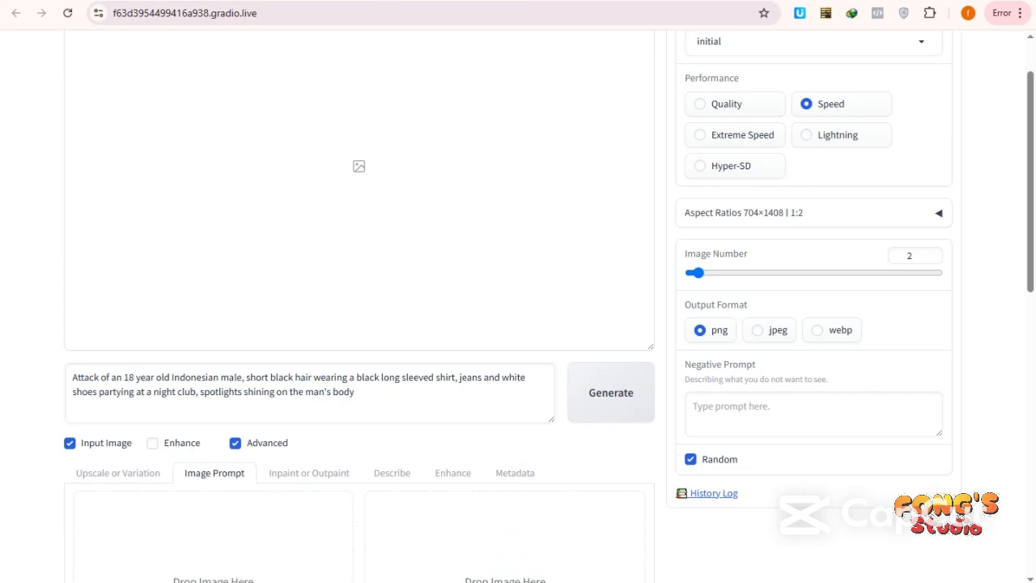
left_click(813, 212)
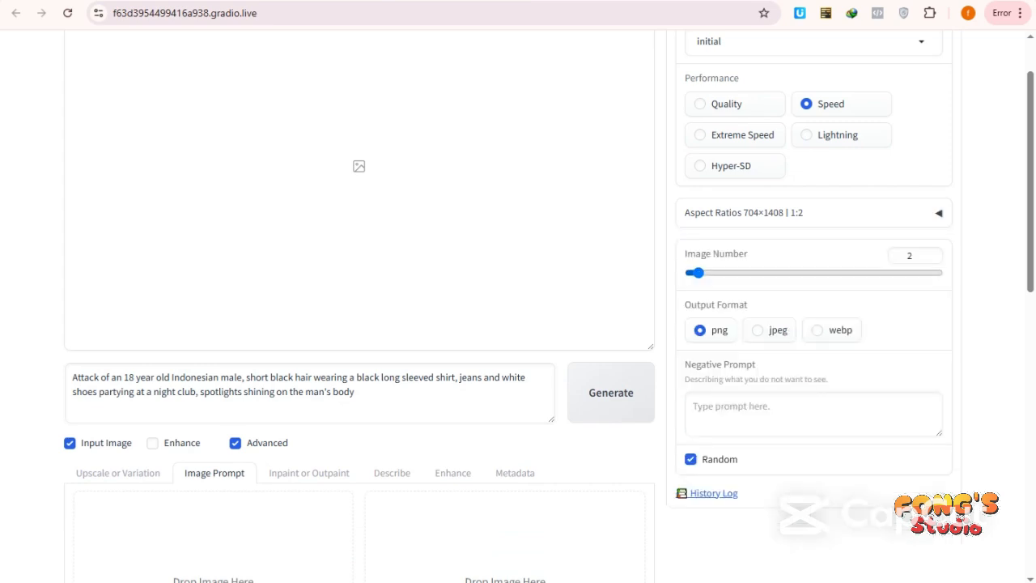
Step: Set the number of images to generate to 4
left_click(912, 255)
key("Up")
key("Up")
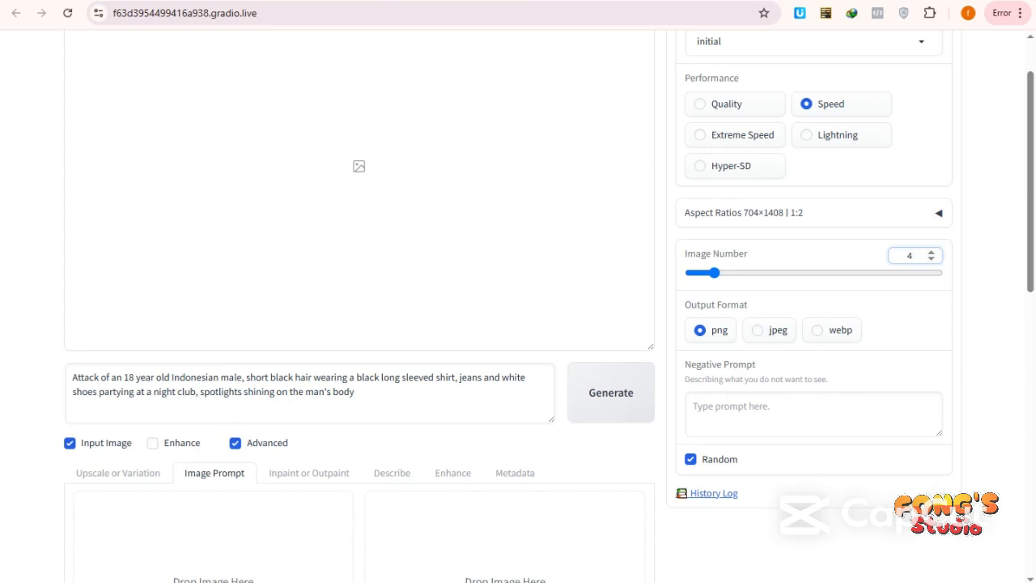
Step: Look over the style, model and advanced options, and return to the general settings and Image Prompt area
scroll(518, 324, "down", 2)
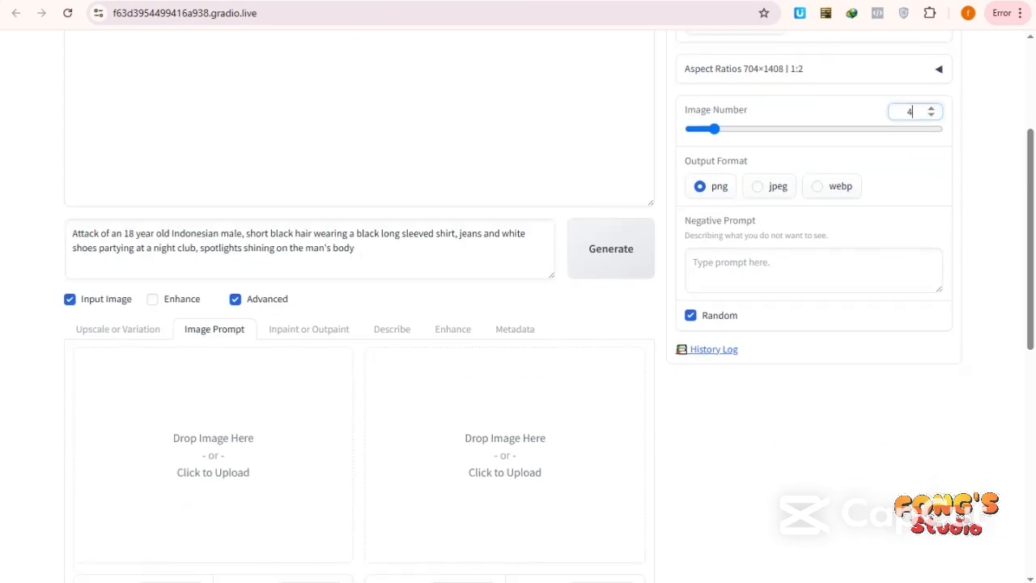
scroll(518, 323, "up", 3)
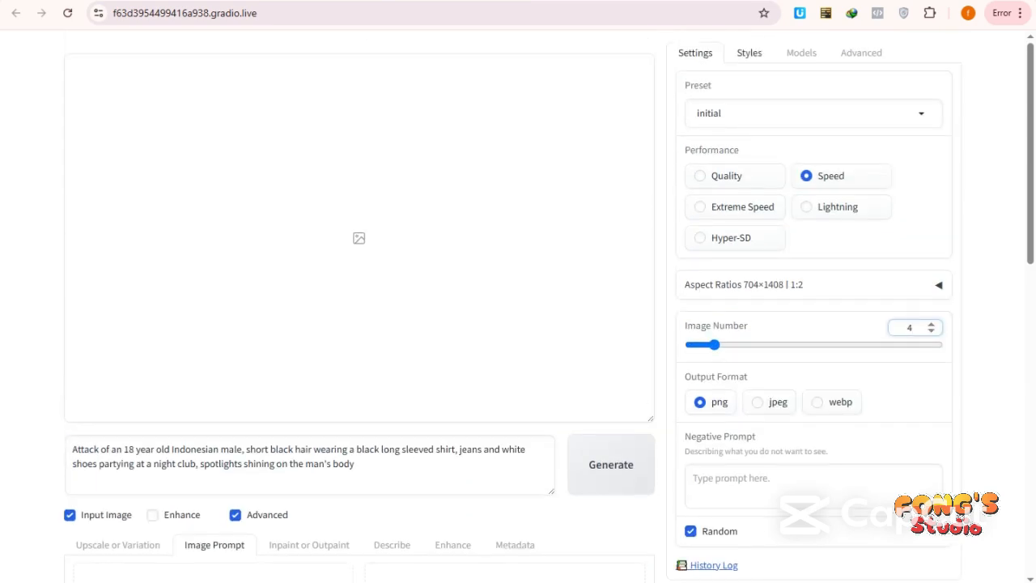
left_click(749, 53)
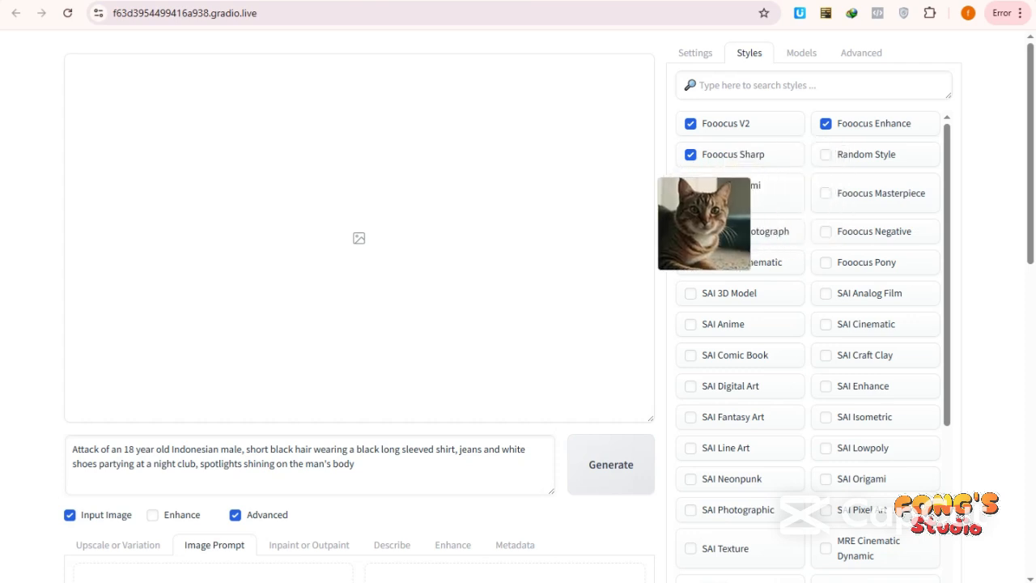
left_click(801, 53)
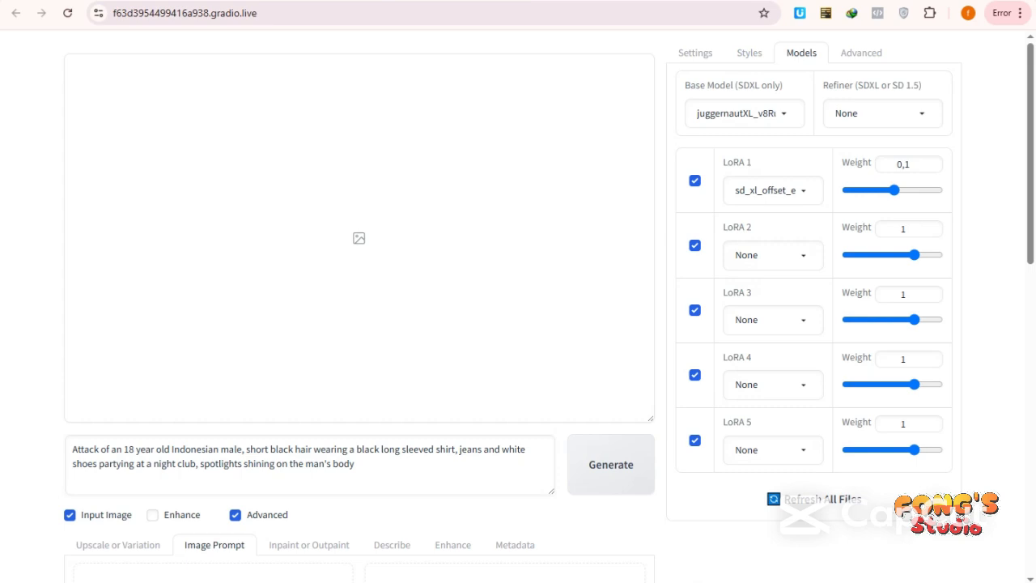
left_click(861, 53)
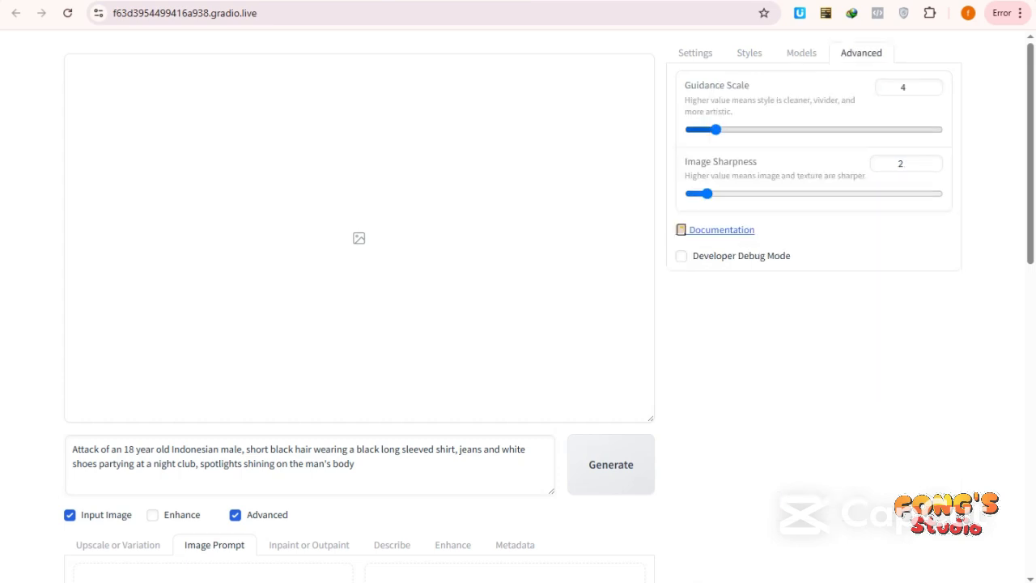
left_click(695, 53)
scroll(518, 323, "down", 3)
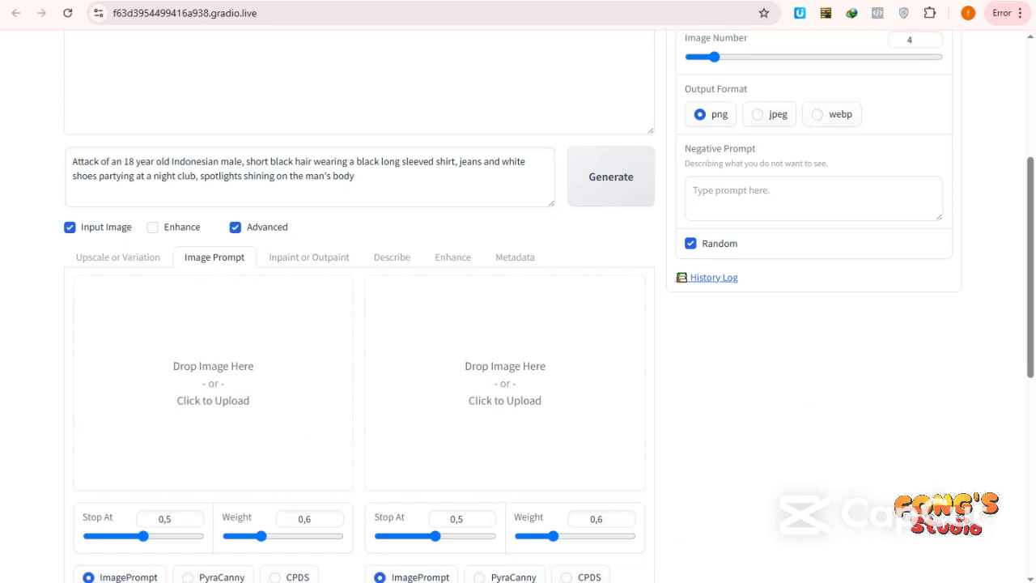
Step: Generate the four images from the nightclub prompt with the current settings
scroll(517, 324, "up", 3)
scroll(518, 324, "up", 1)
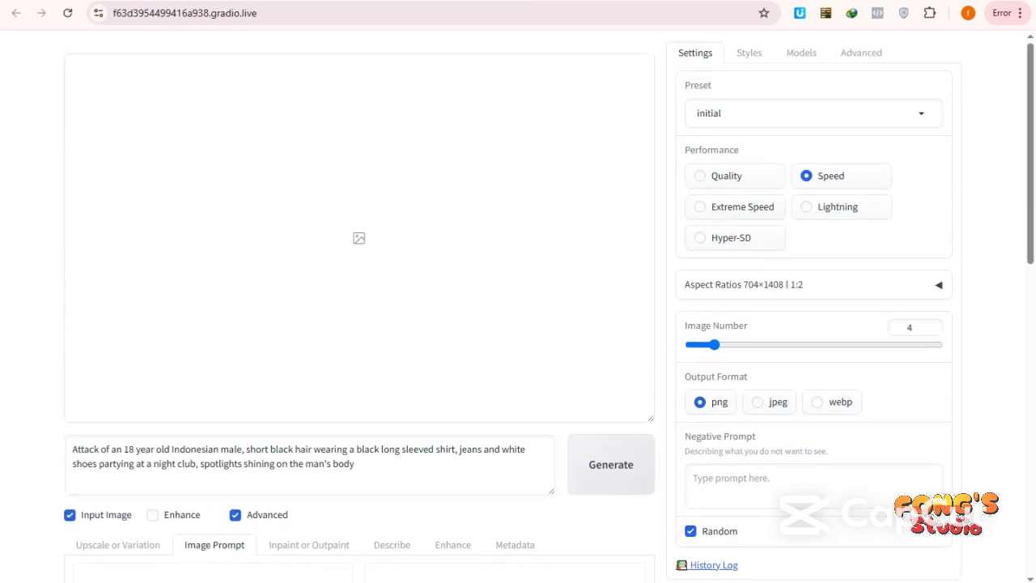
left_click(610, 463)
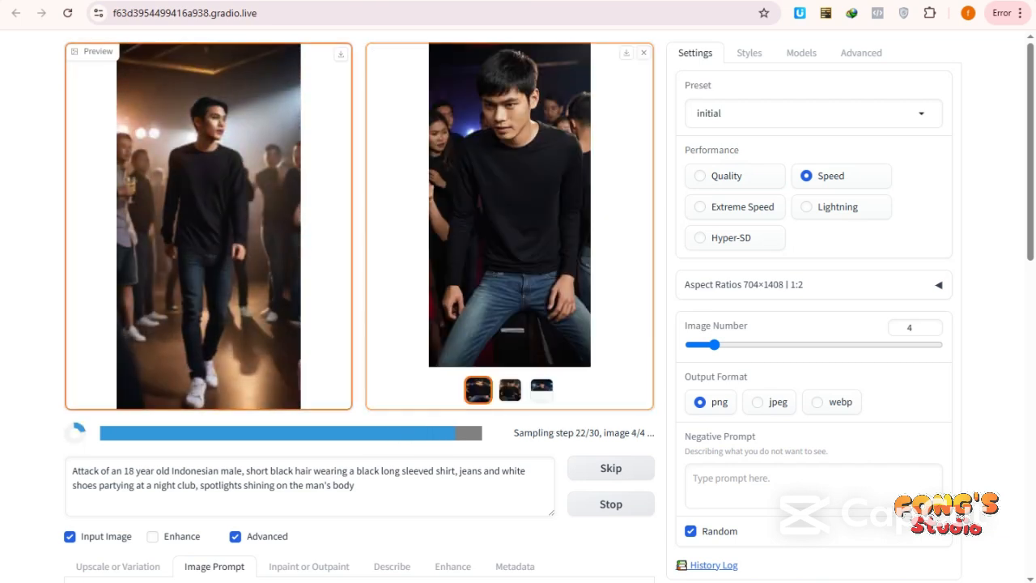
Step: Examine the generated images enlarged one by one, including the fourth of the man walking, and close the full-size view
left_click(509, 205)
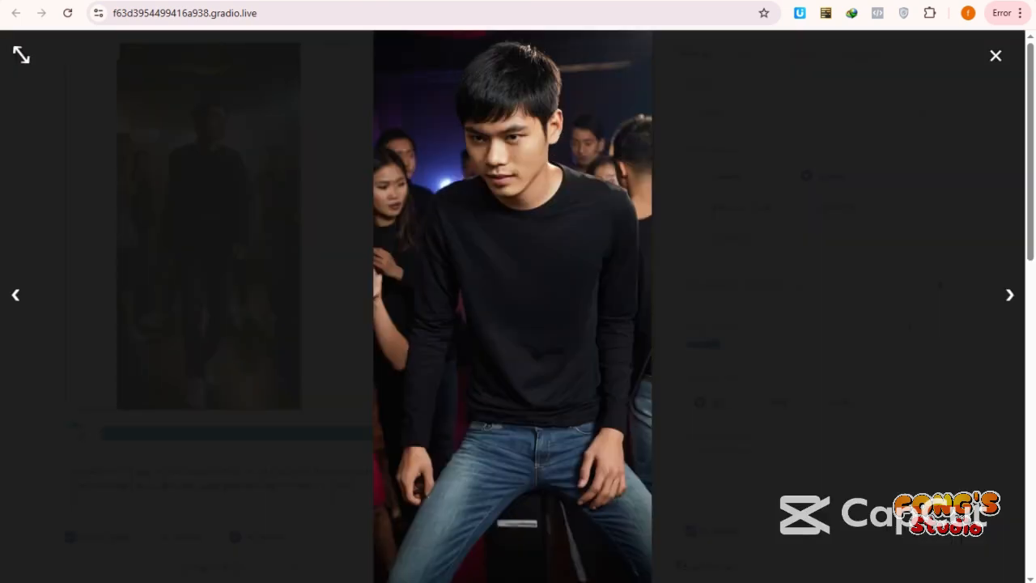
left_click(1009, 294)
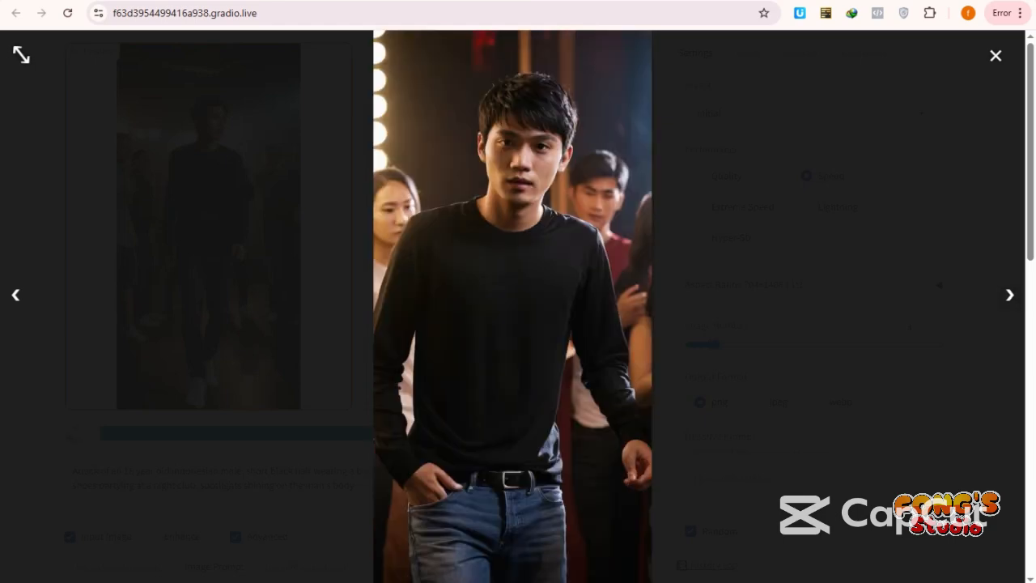
left_click(1010, 294)
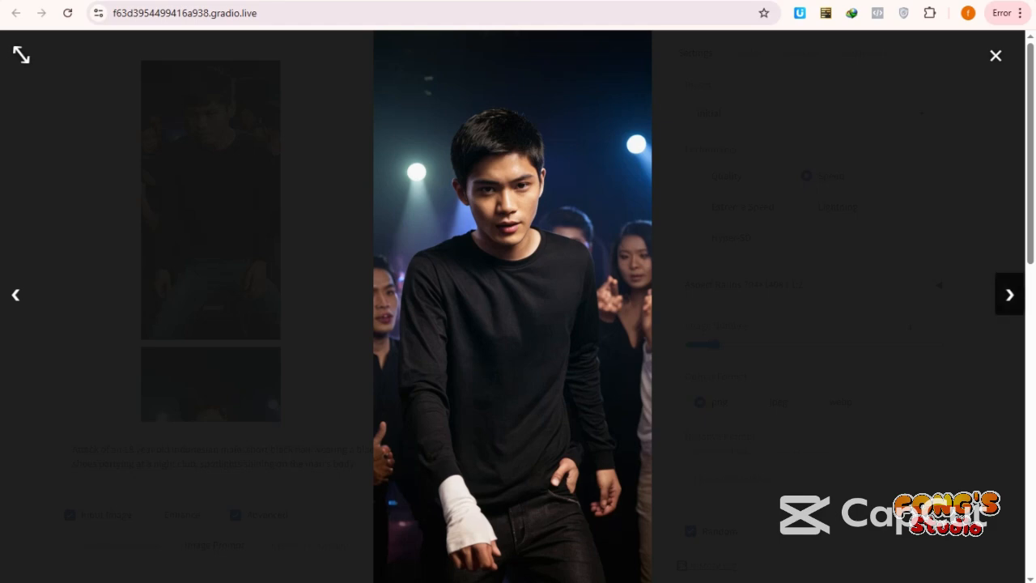
left_click(995, 55)
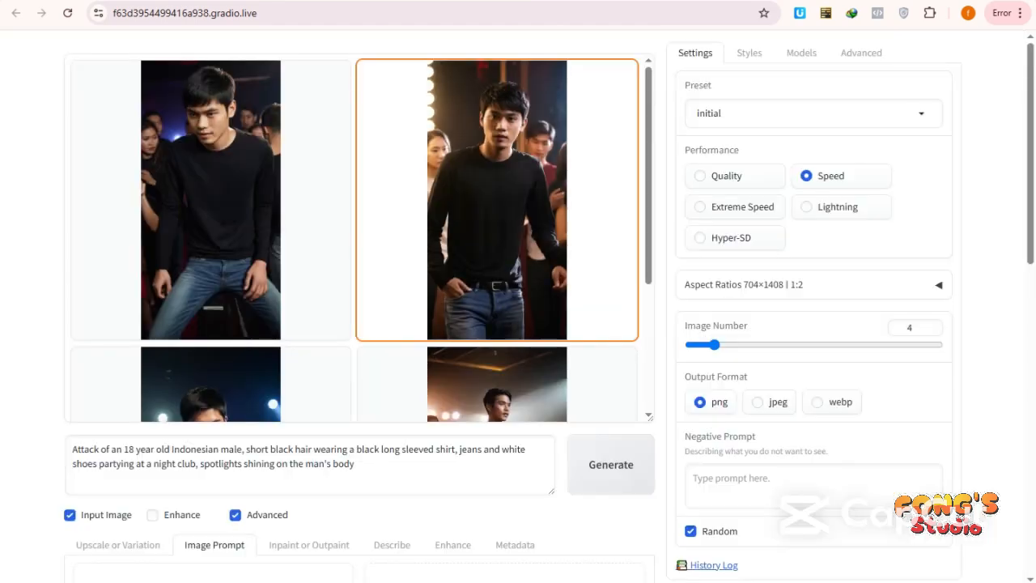
scroll(497, 243, "down", 3)
left_click(497, 274)
left_click(354, 229)
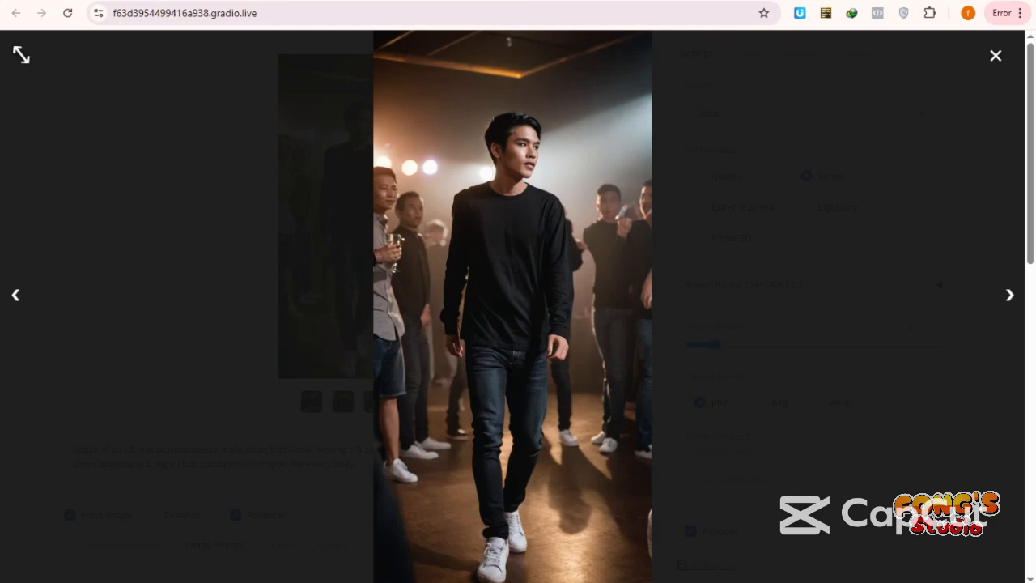
left_click(996, 55)
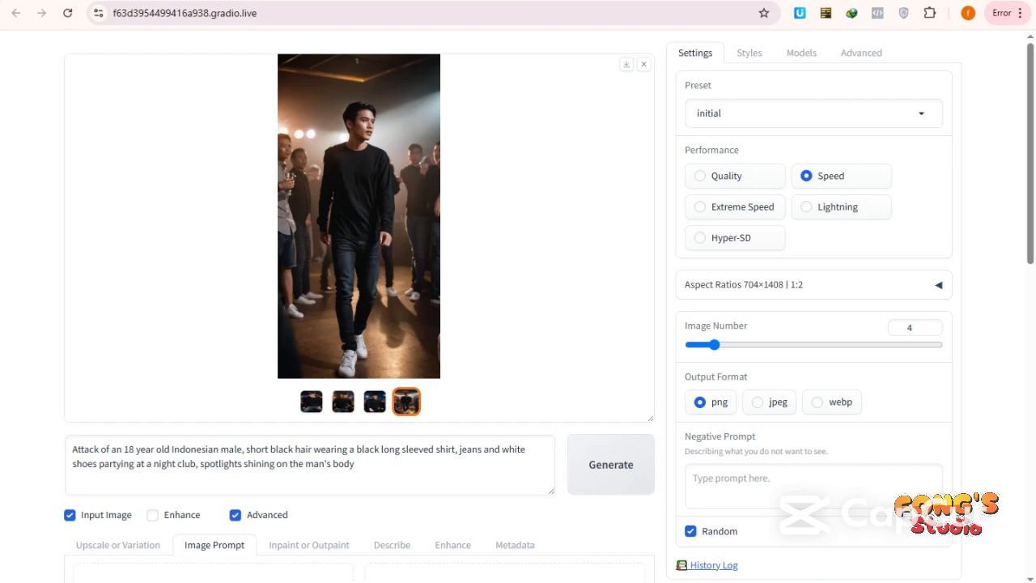
Step: Load the fourth generated image, the man walking in white shoes, into the Inpaint or Outpaint canvas
scroll(518, 324, "down", 2)
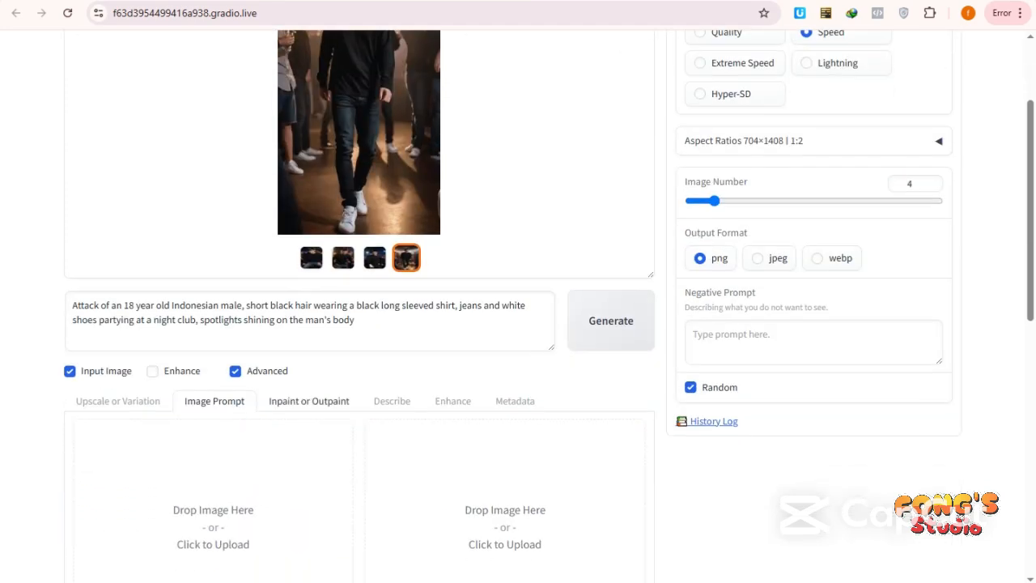
left_click(309, 400)
scroll(308, 400, "down", 3)
scroll(518, 324, "up", 5)
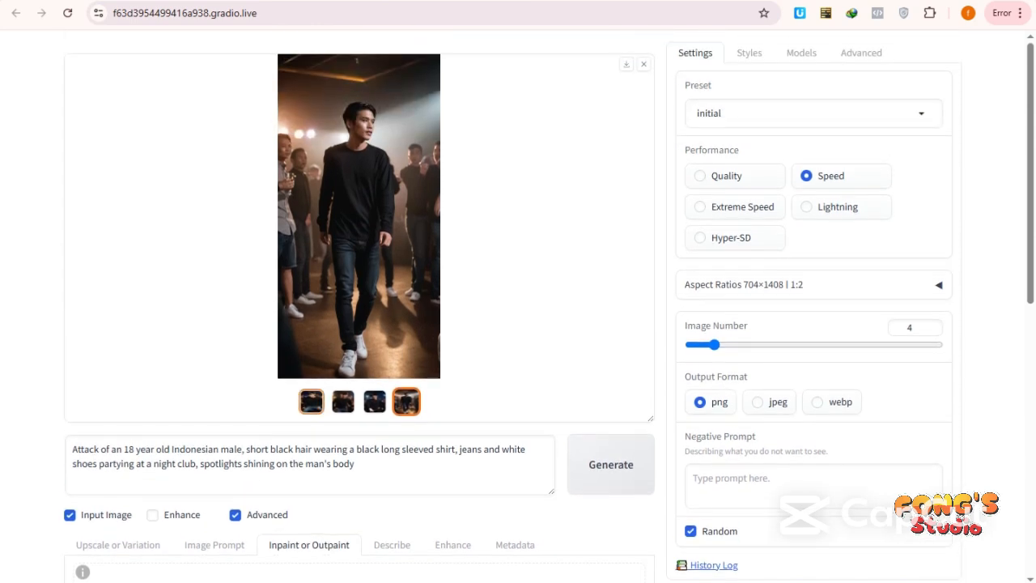
left_click(311, 401)
left_click(343, 400)
left_click(374, 400)
left_click(405, 400)
scroll(406, 401, "down", 1)
left_click_drag(360, 161, 307, 530)
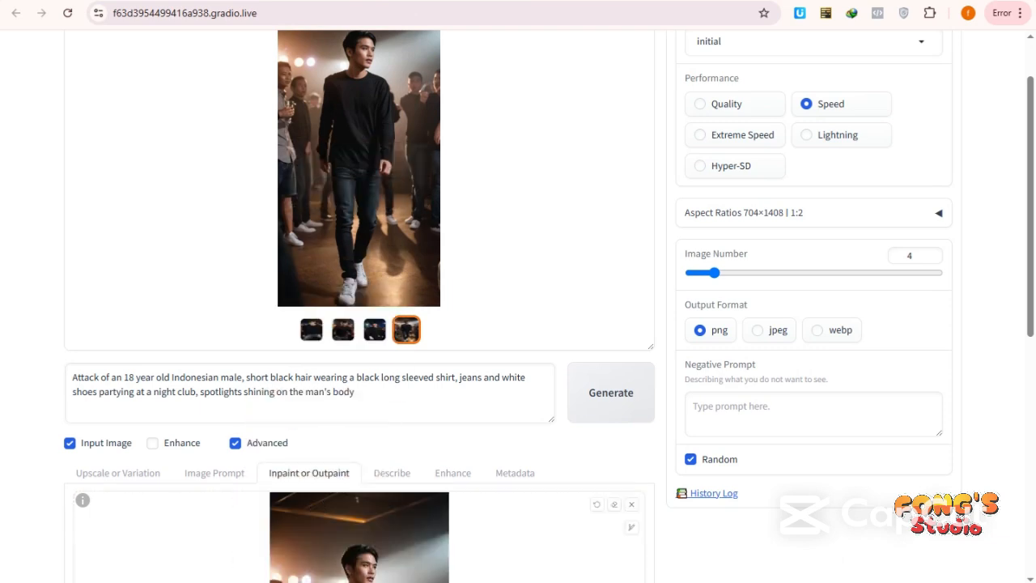
Step: Delete the whole nightclub description from the main prompt field
scroll(317, 510, "down", 5)
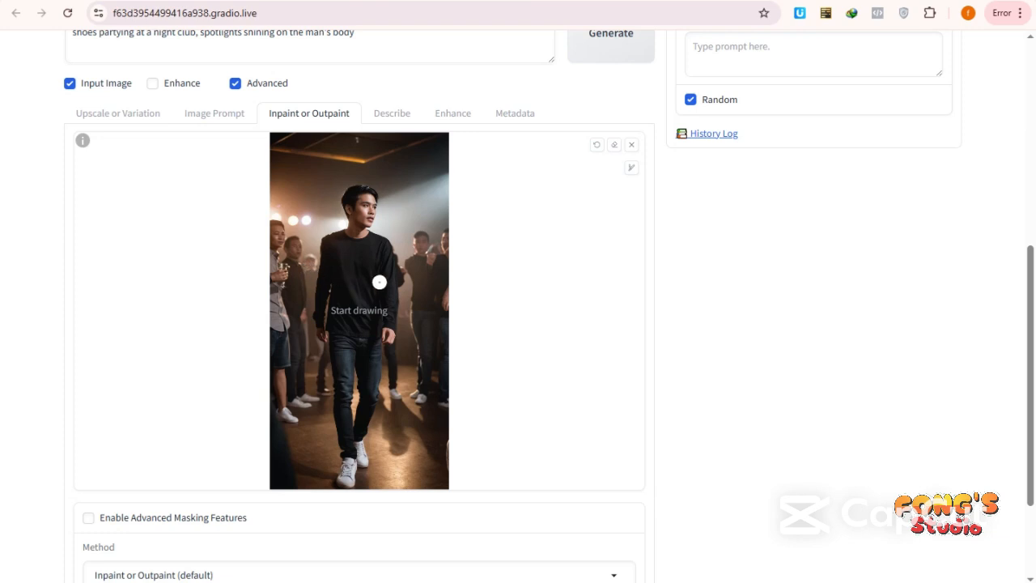
scroll(400, 247, "up", 1)
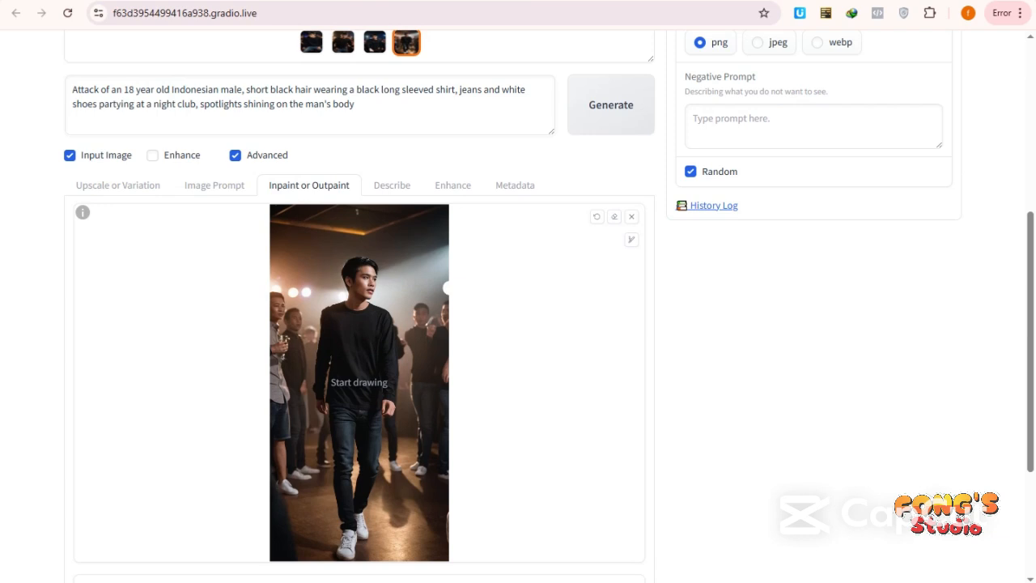
scroll(446, 287, "up", 3)
left_click_drag(355, 248, 72, 233)
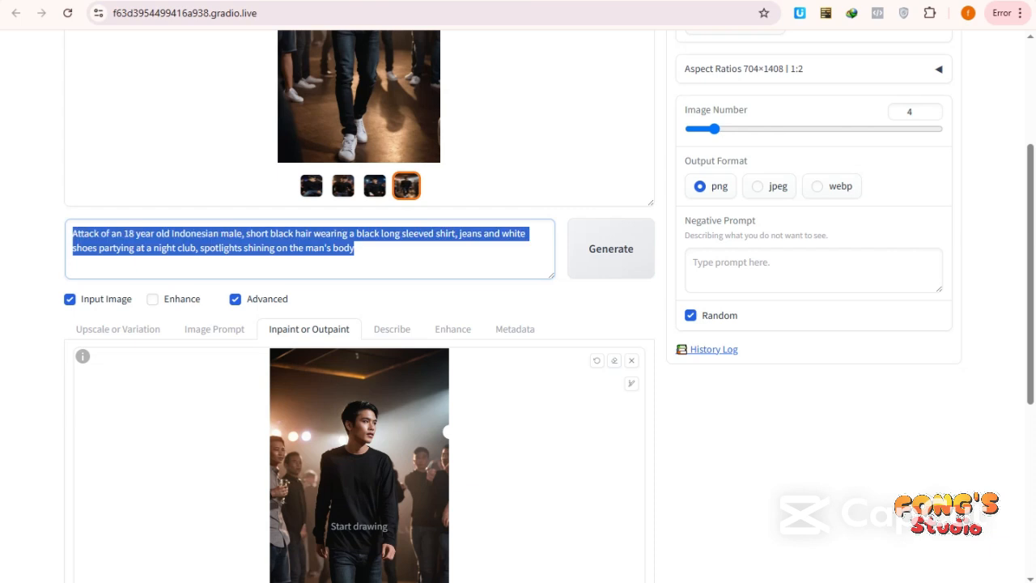
key("BackSpace")
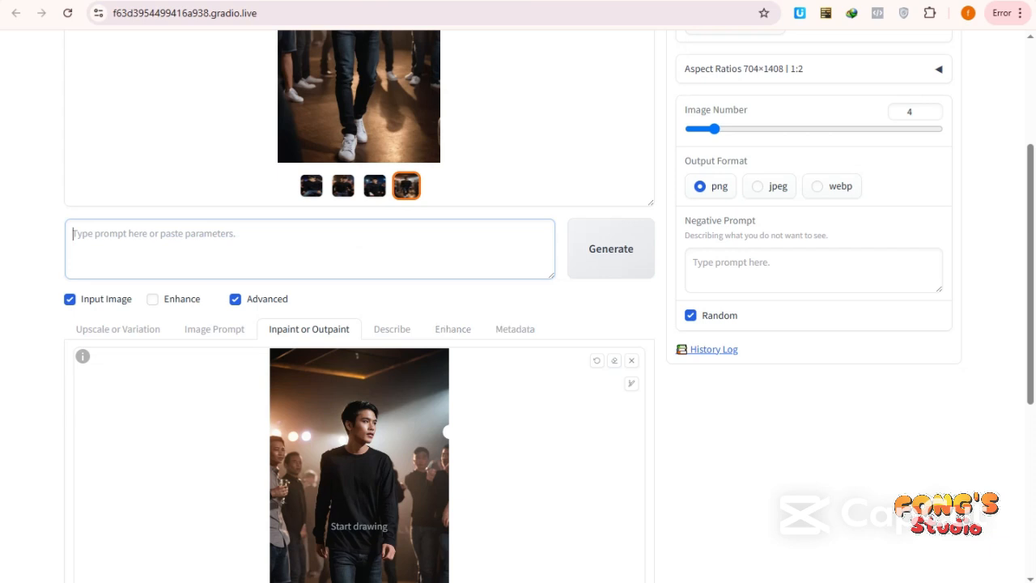
Step: Show the mask brush size control and magnify the inpaint canvas around the man's upper body
scroll(517, 306, "down", 5)
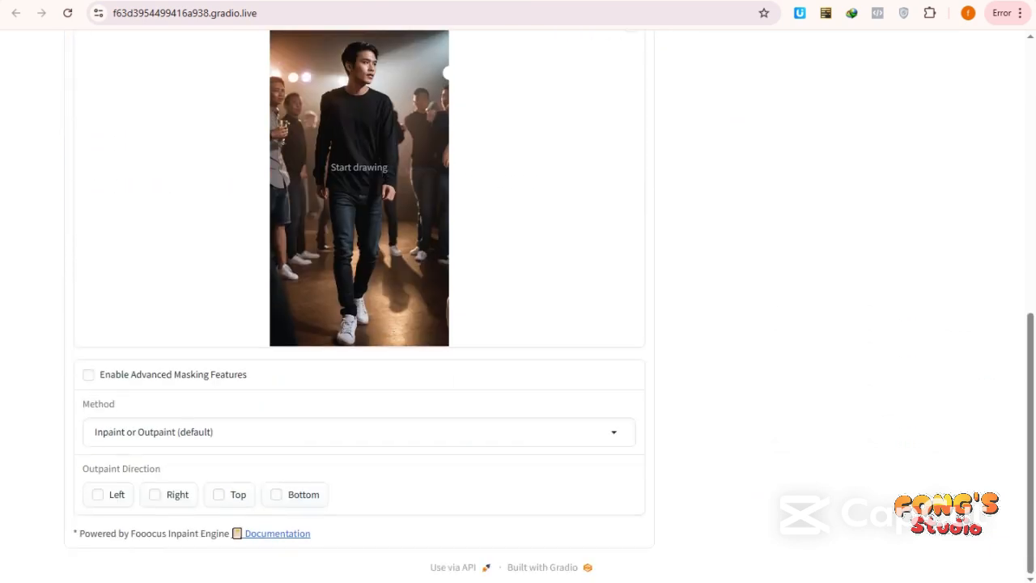
scroll(444, 296, "up", 2)
scroll(398, 296, "up", 2)
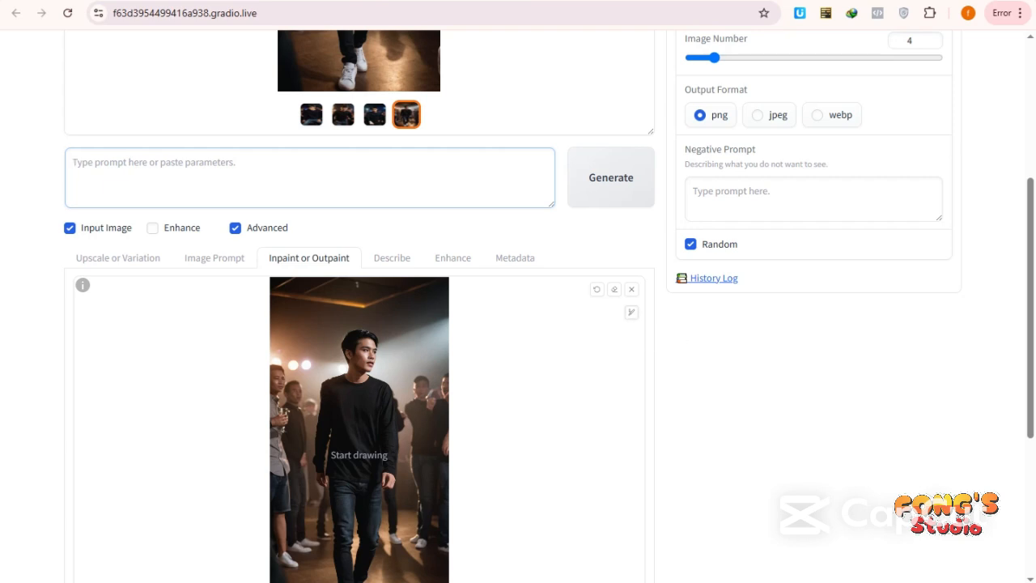
left_click(631, 312)
scroll(384, 380, "down", 2)
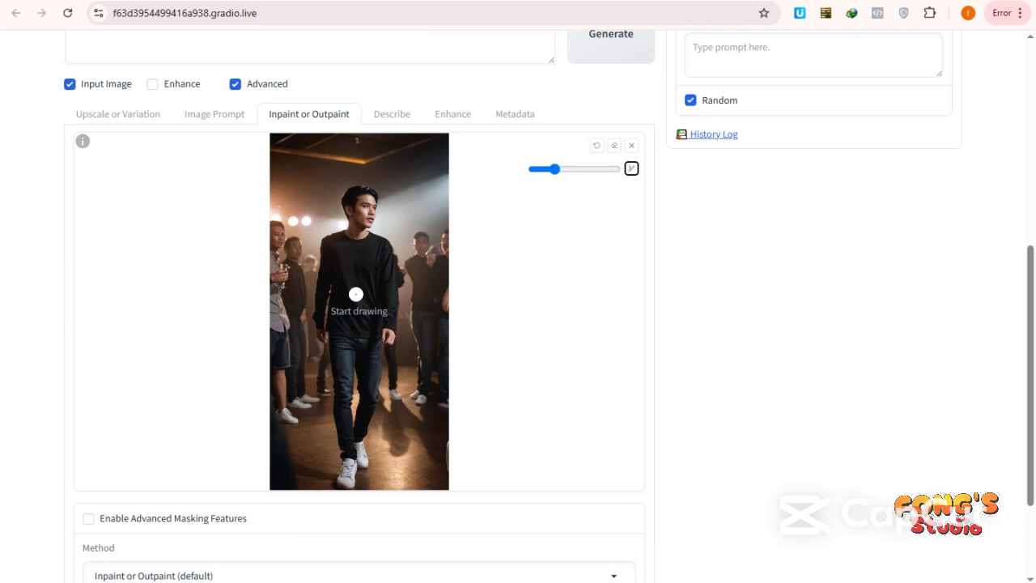
scroll(357, 294, "up", 2)
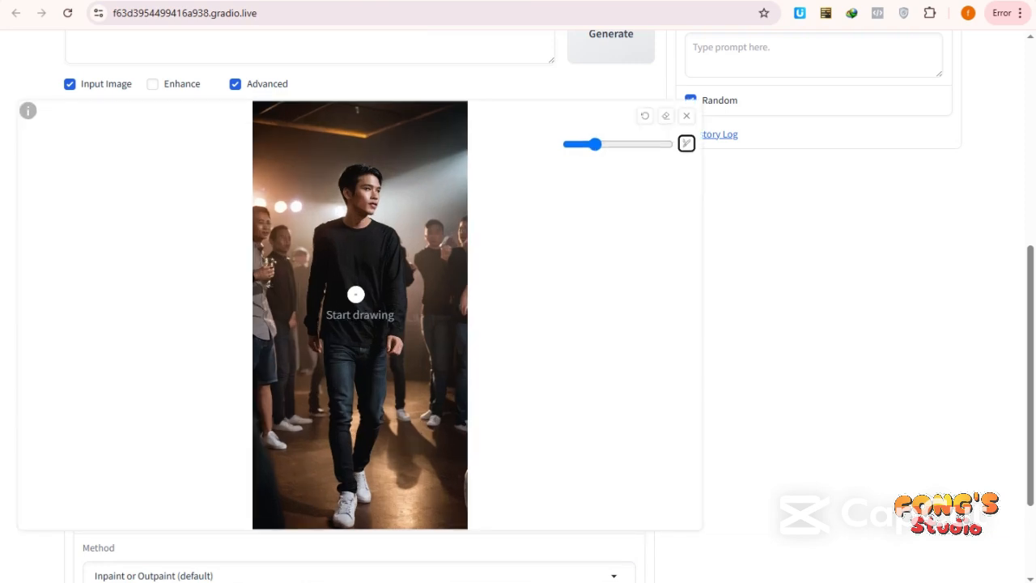
scroll(356, 293, "up", 1)
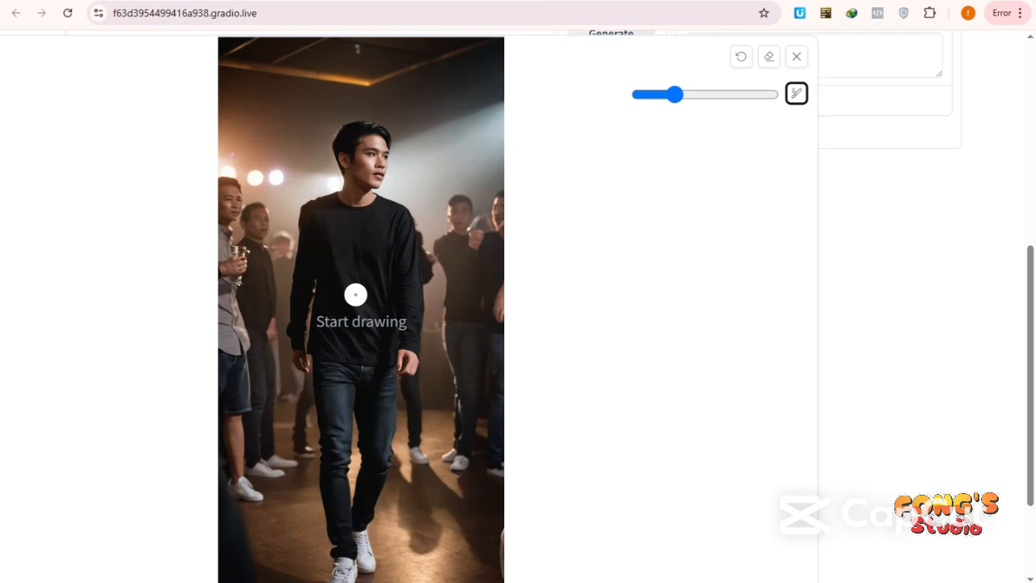
scroll(355, 295, "up", 1)
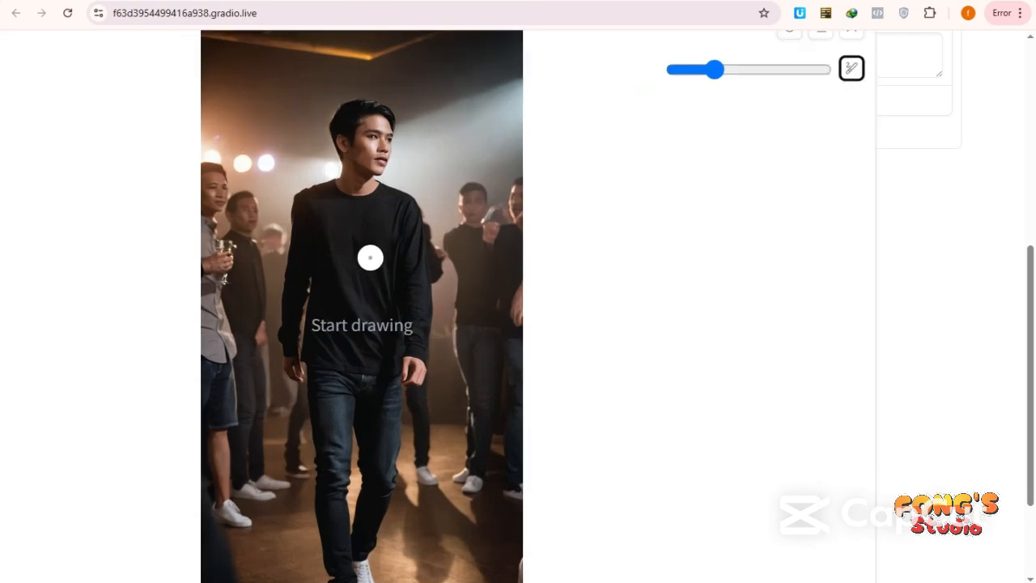
Step: Try larger mask brush sizes over the man's shirt and return the brush to its original size
mouse_move(714, 69)
left_mouse_down()
mouse_move(766, 69)
mouse_move(733, 70)
left_mouse_up()
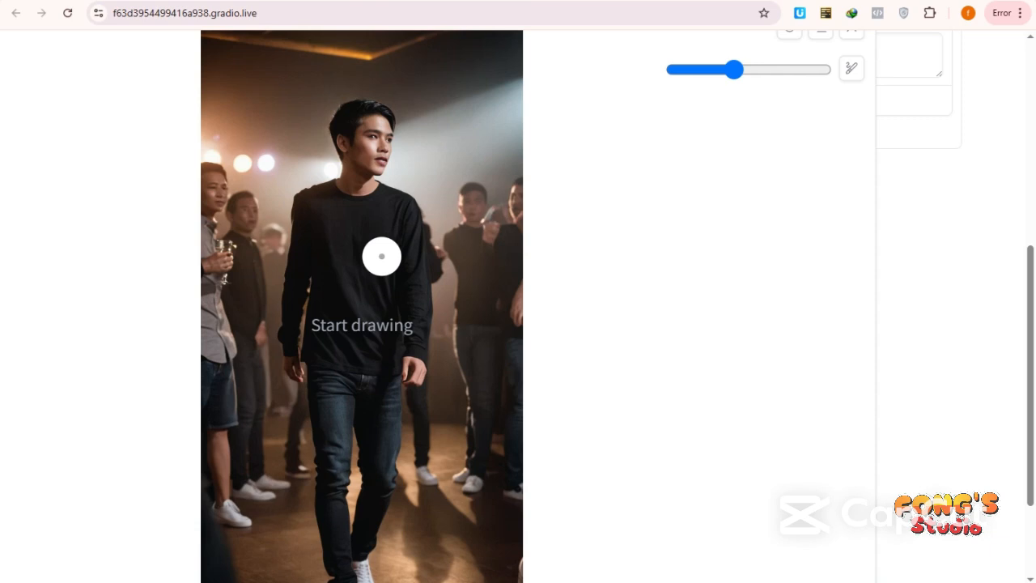
mouse_move(733, 70)
left_mouse_down()
mouse_move(822, 69)
mouse_move(737, 70)
left_mouse_up()
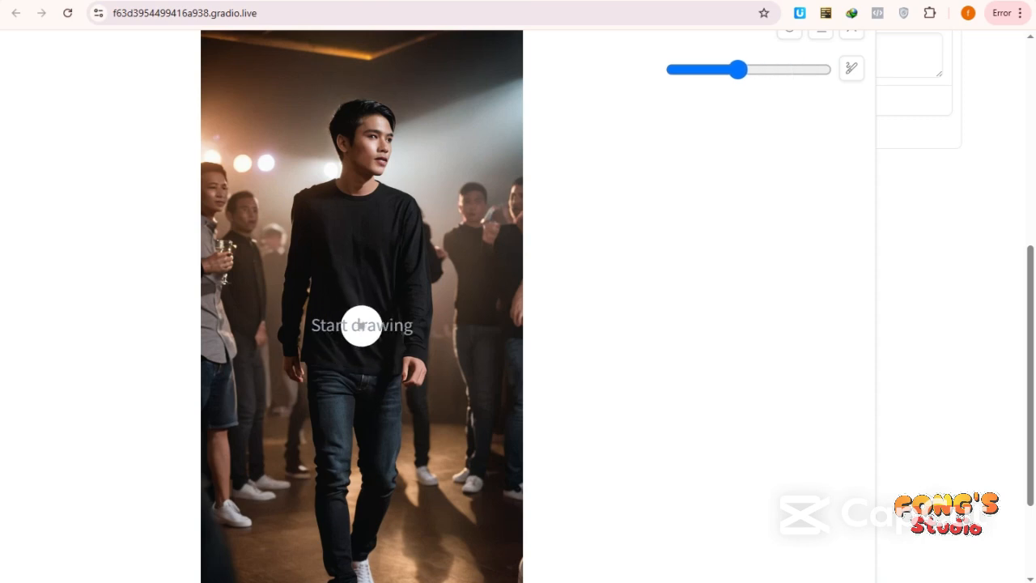
scroll(369, 245, "down", 1)
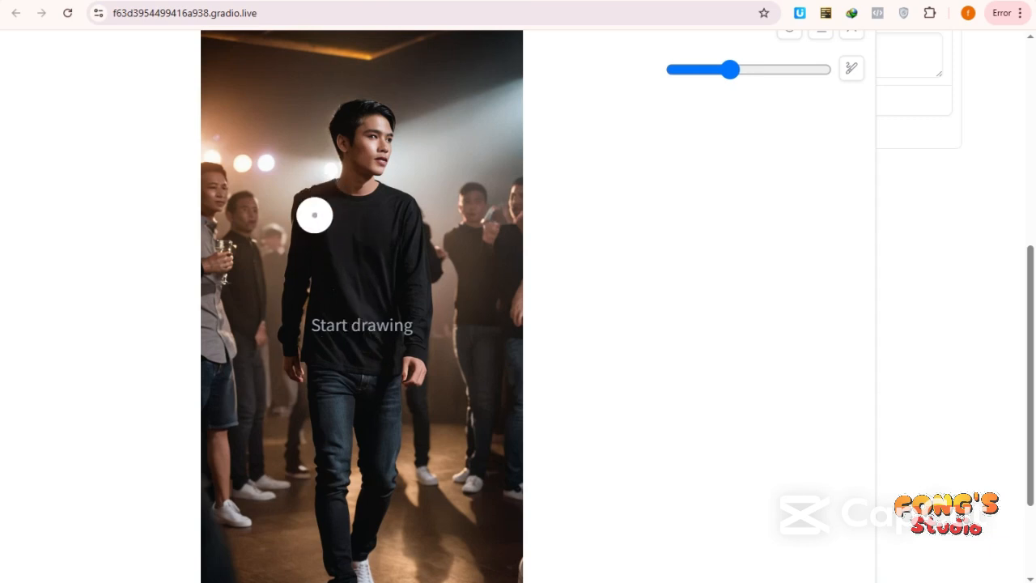
scroll(317, 248, "down", 2)
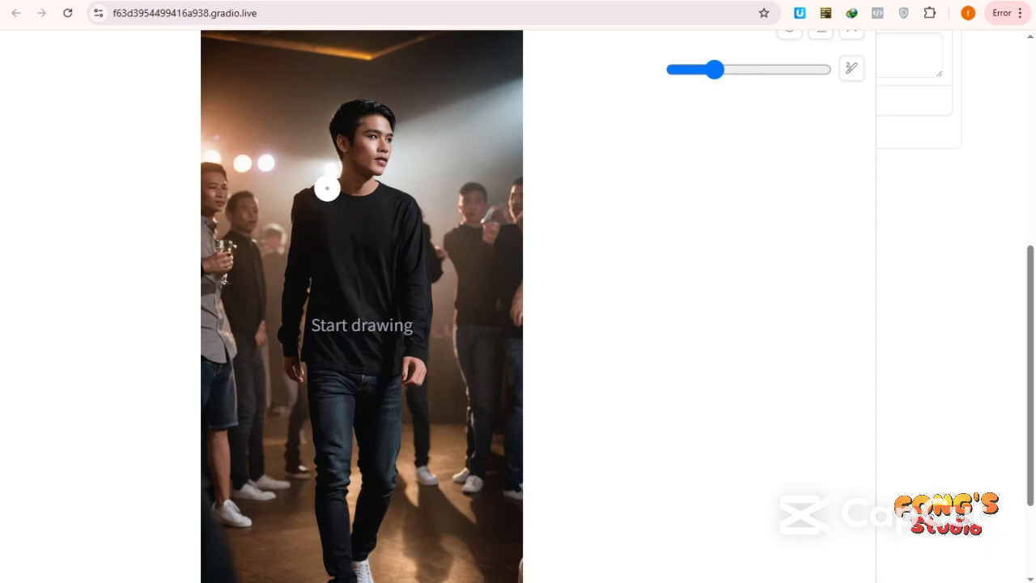
Step: Paint a mask over the man's entire black shirt, including both sleeves, and shrink the canvas back down
mouse_move(327, 190)
left_mouse_down()
mouse_move(303, 201)
mouse_move(294, 238)
mouse_move(290, 340)
mouse_move(298, 277)
mouse_move(310, 283)
mouse_move(315, 349)
mouse_move(387, 362)
mouse_move(383, 317)
mouse_move(400, 305)
mouse_move(418, 347)
mouse_move(410, 211)
mouse_move(387, 192)
mouse_move(367, 205)
mouse_move(335, 204)
mouse_move(365, 206)
mouse_move(370, 240)
mouse_move(323, 235)
mouse_move(305, 248)
mouse_move(349, 248)
mouse_move(335, 312)
mouse_move(364, 340)
mouse_move(354, 318)
mouse_move(387, 226)
mouse_move(392, 284)
mouse_move(370, 316)
mouse_move(396, 296)
mouse_move(331, 248)
left_mouse_up()
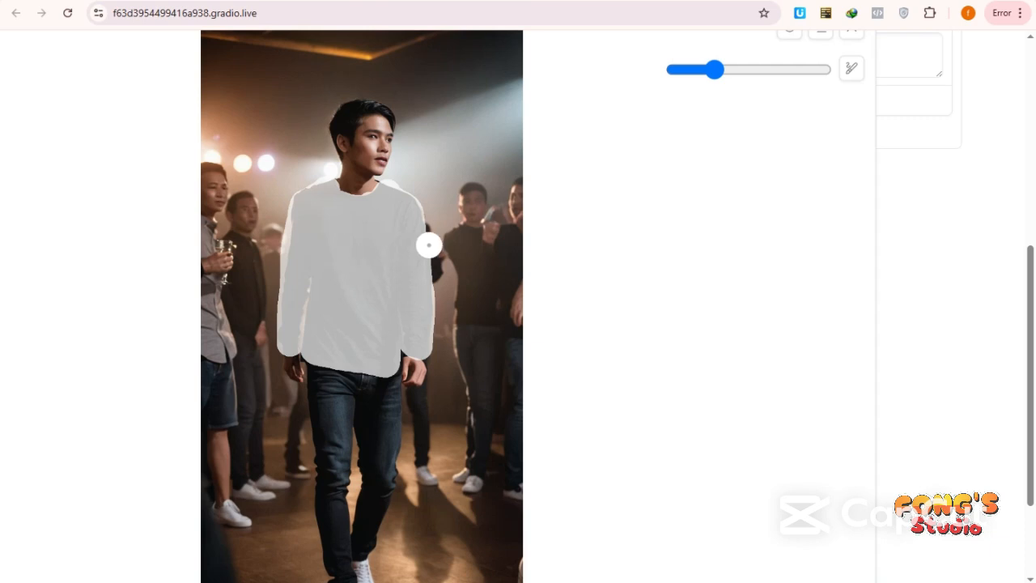
scroll(443, 238, "down", 2)
scroll(442, 237, "down", 2)
scroll(444, 237, "down", 2)
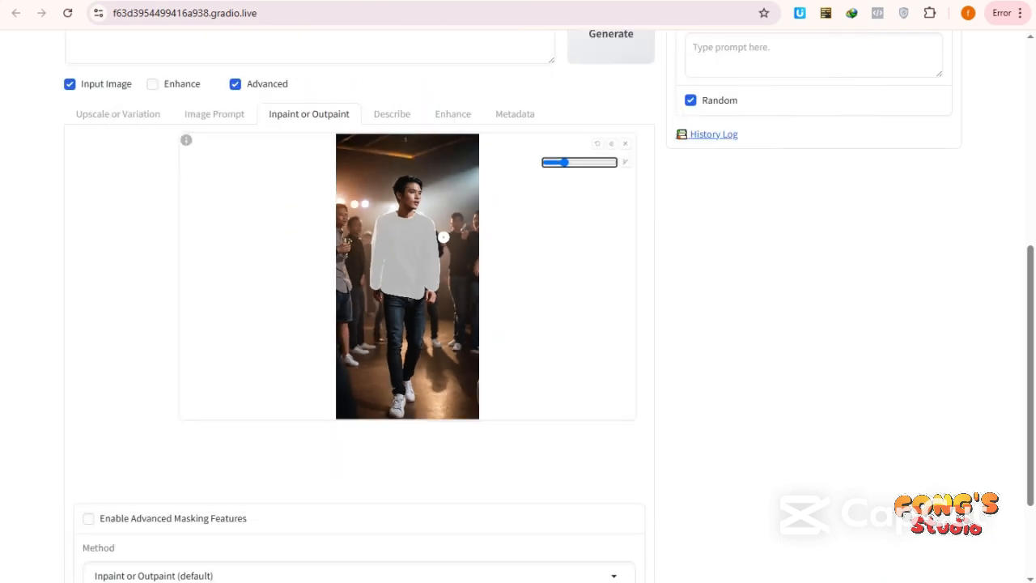
Step: Set the inpaint method to Modify Content (add objects, change background, etc.)
scroll(443, 237, "up", 1)
scroll(518, 308, "up", 3)
left_click(74, 234)
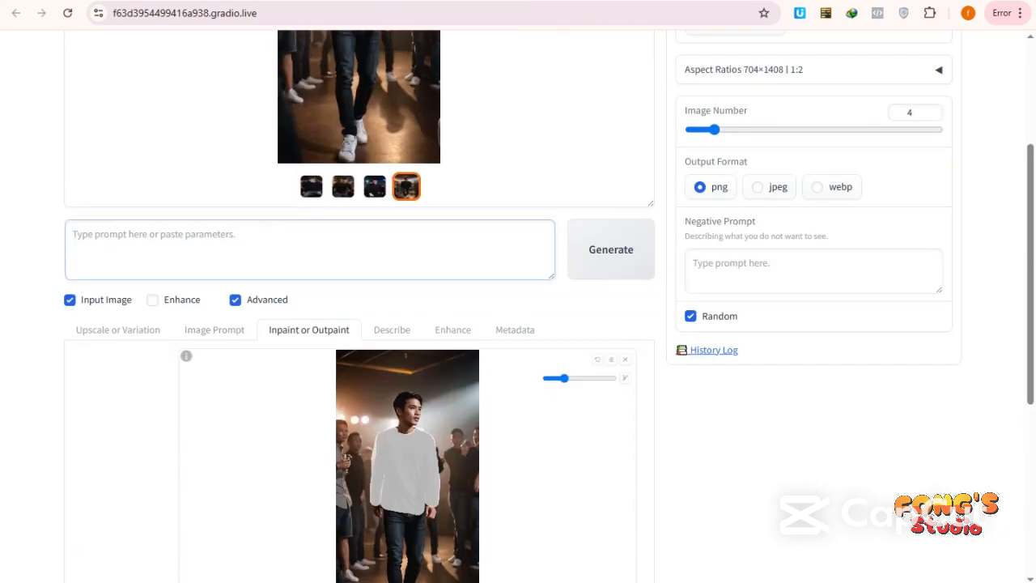
scroll(360, 324, "down", 5)
left_click(214, 431)
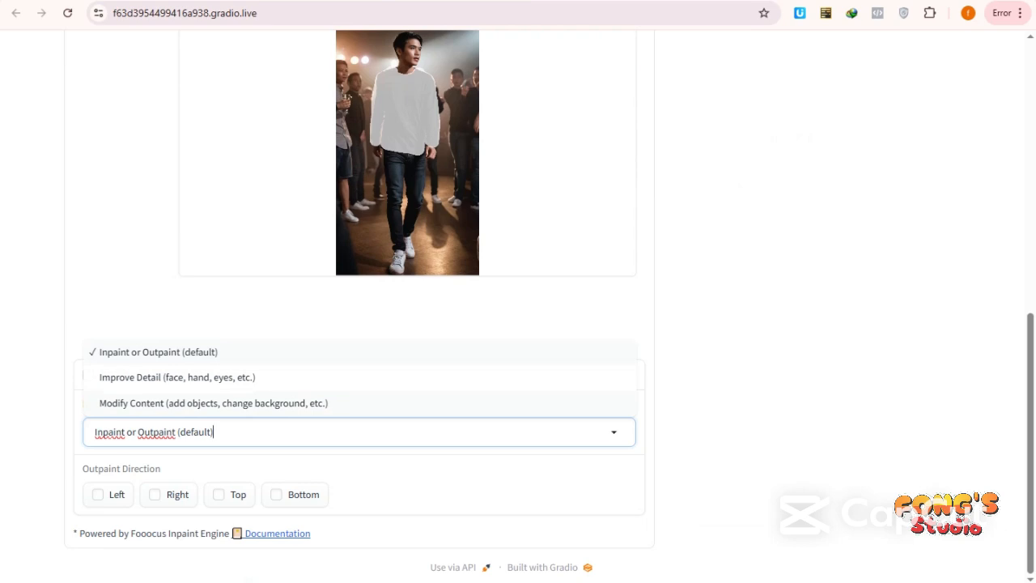
left_click(213, 402)
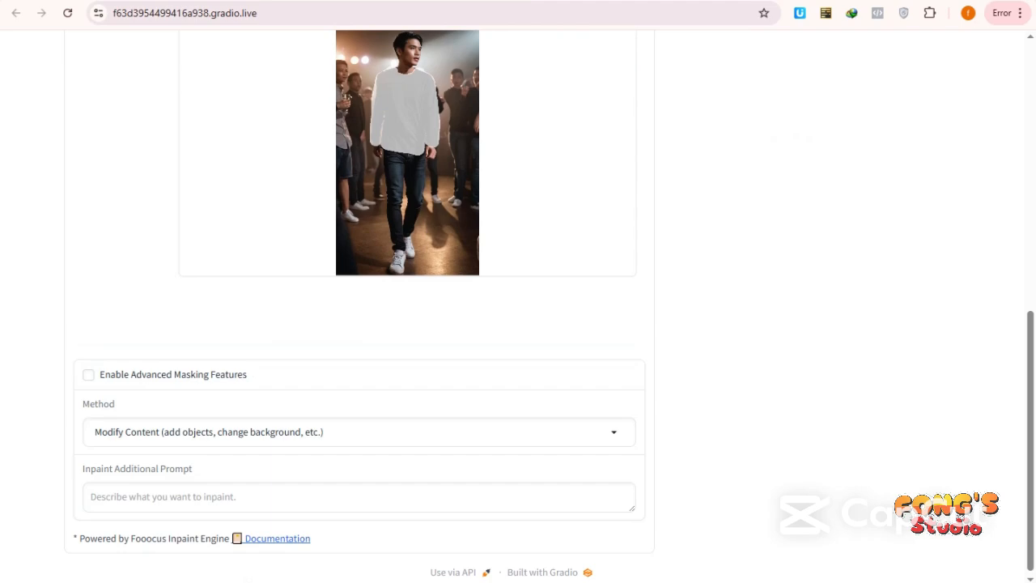
Step: Switch to the Google translate tab and replace the old Indonesian source text with "seoarang laki-laki memakai jaket kulit"
scroll(357, 308, "up", 5)
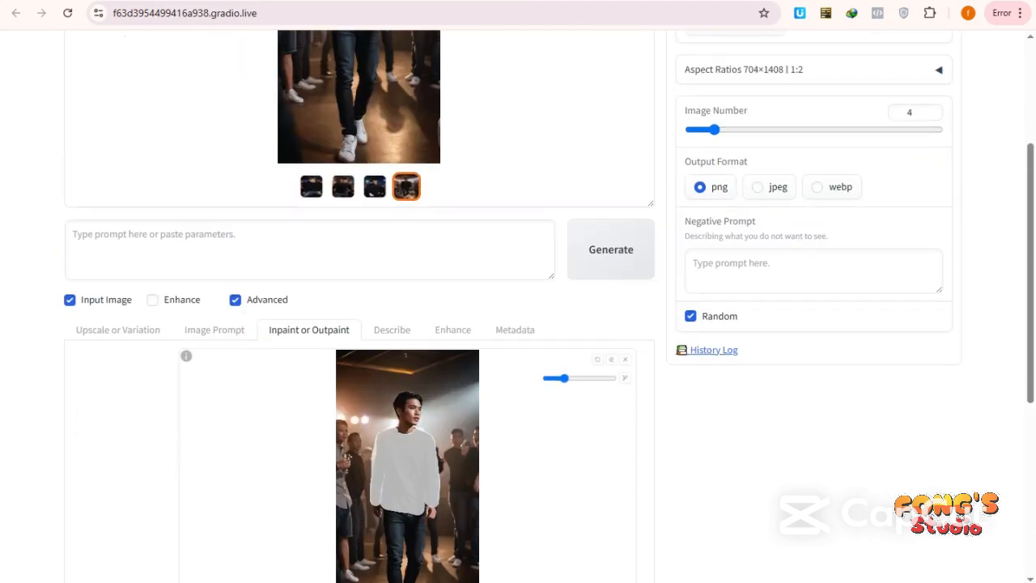
key("ctrl+Tab")
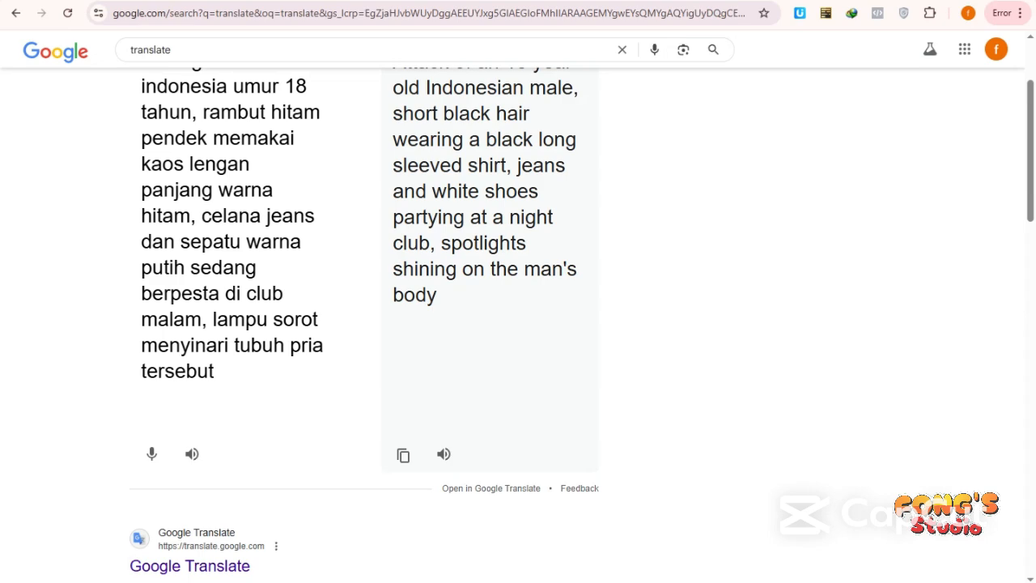
scroll(364, 323, "up", 2)
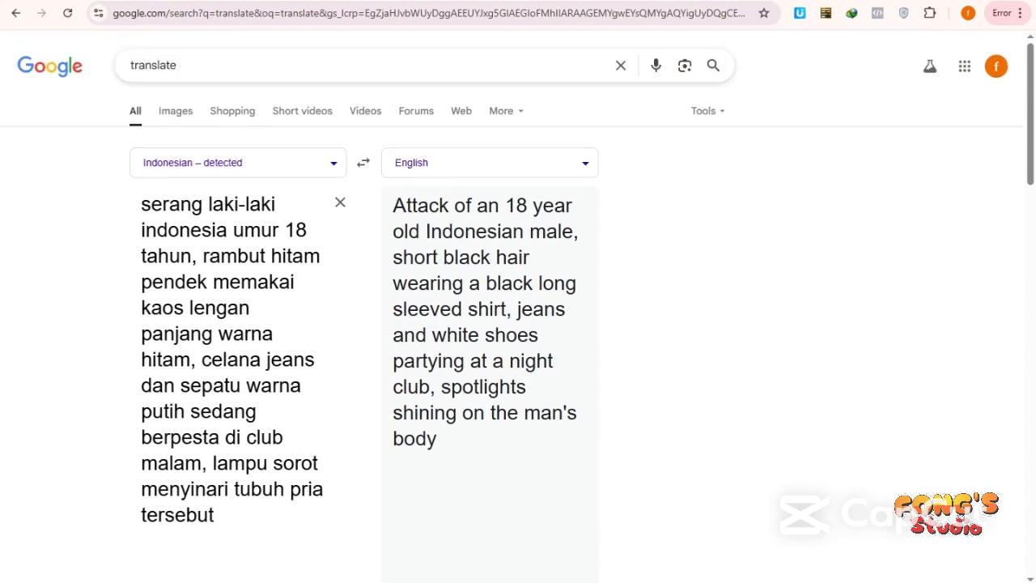
left_click(340, 203)
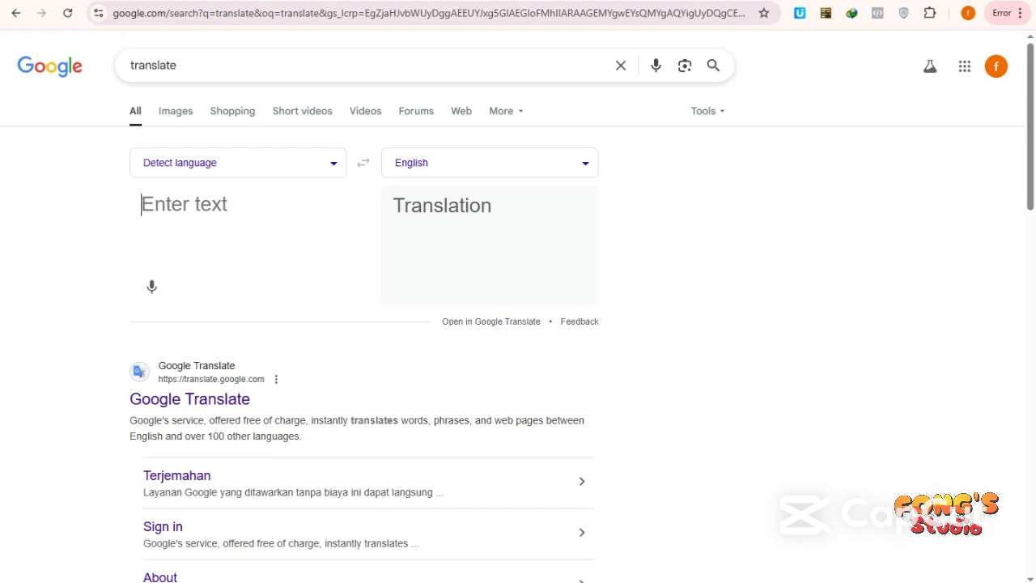
type("seorang l")
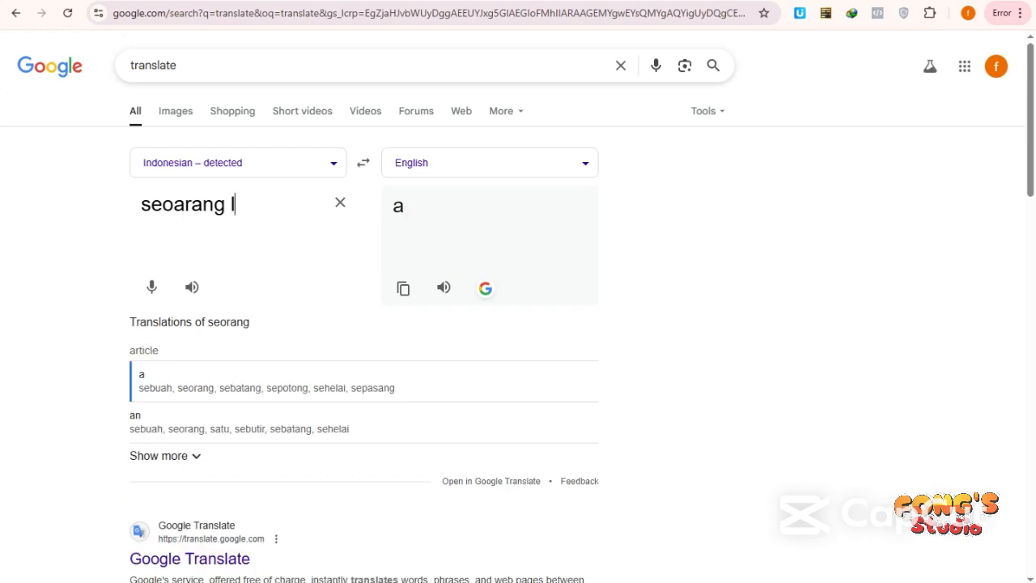
type("aki-laki ")
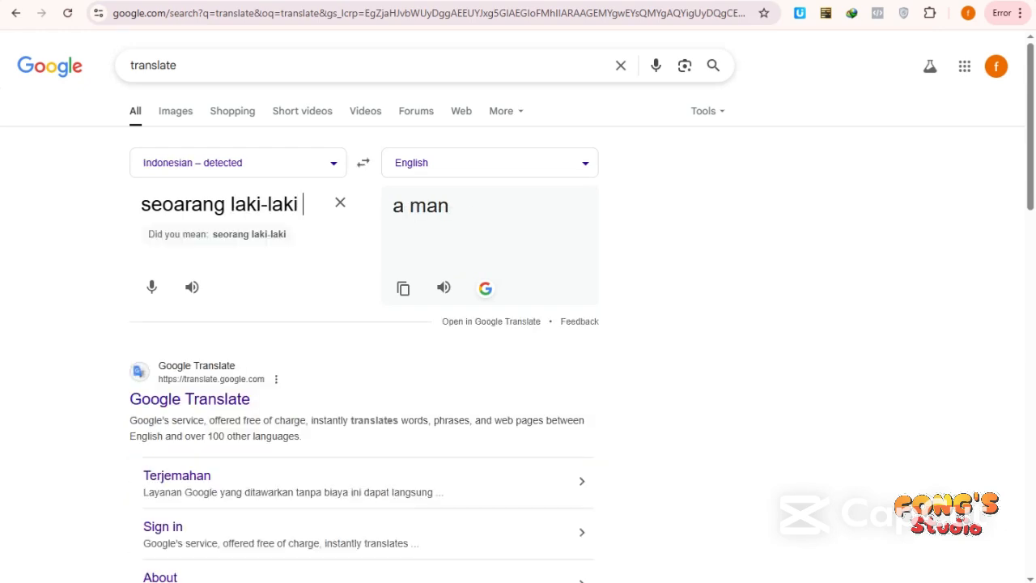
type("memakai ")
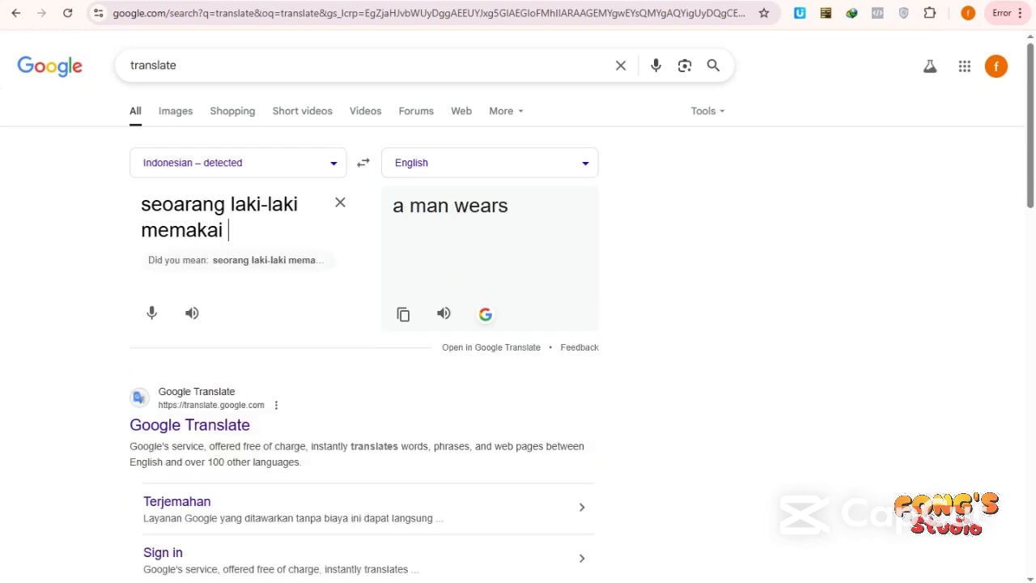
type("jaket")
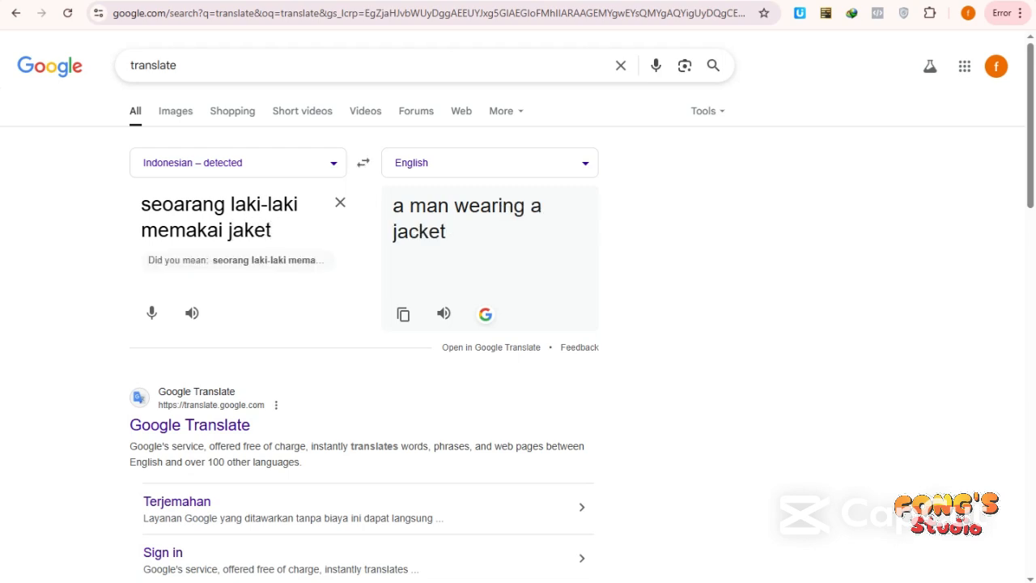
type(" kulit ")
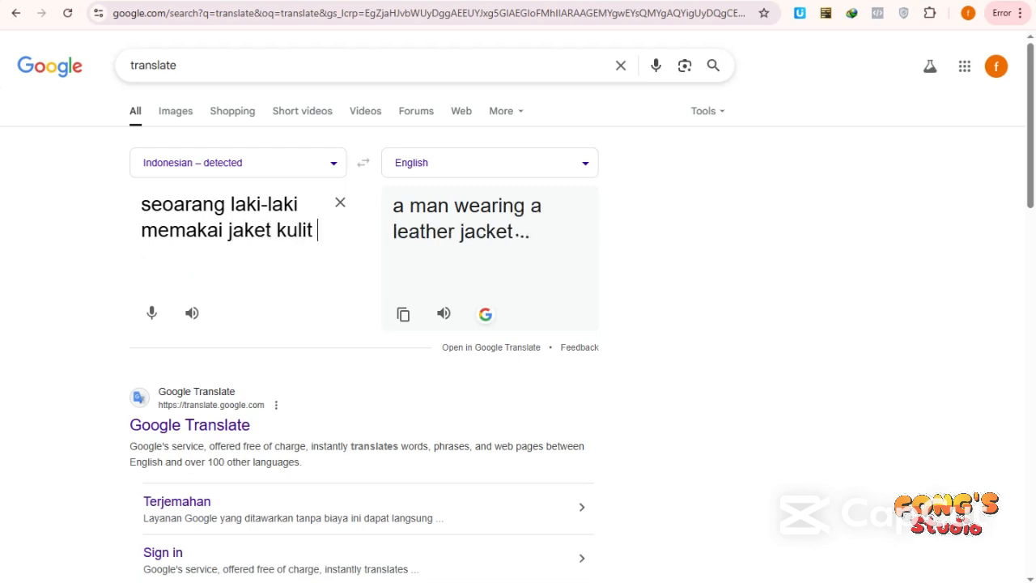
Step: Complete the Indonesian source phrase with "berwarna coklat", removing the accidentally repeated letters
type("berwar")
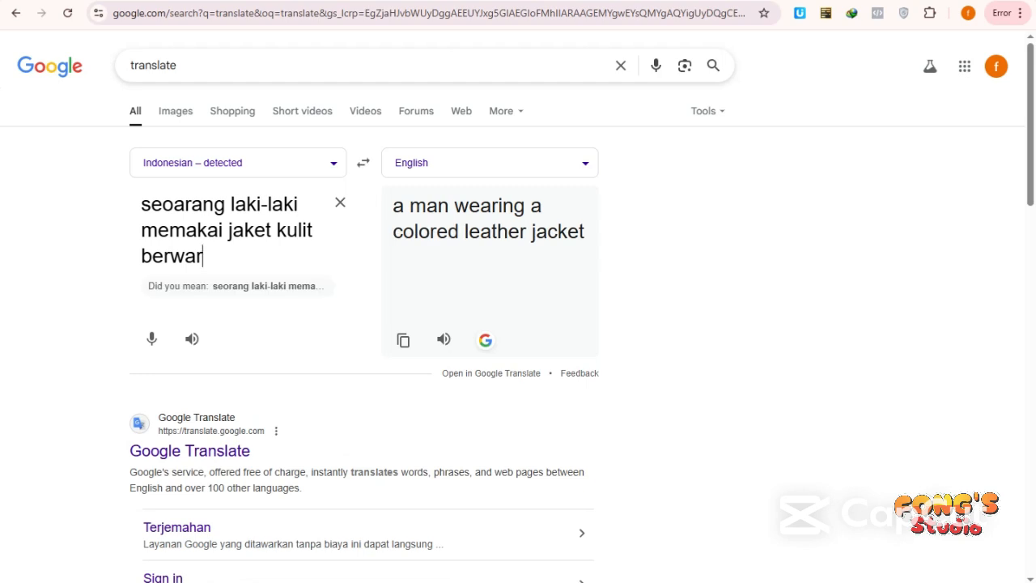
type("nnnnnnnnnnnnnnnnnn")
key("BackSpace")
key("BackSpace")
key("BackSpace")
key("BackSpace")
key("BackSpace")
key("BackSpace")
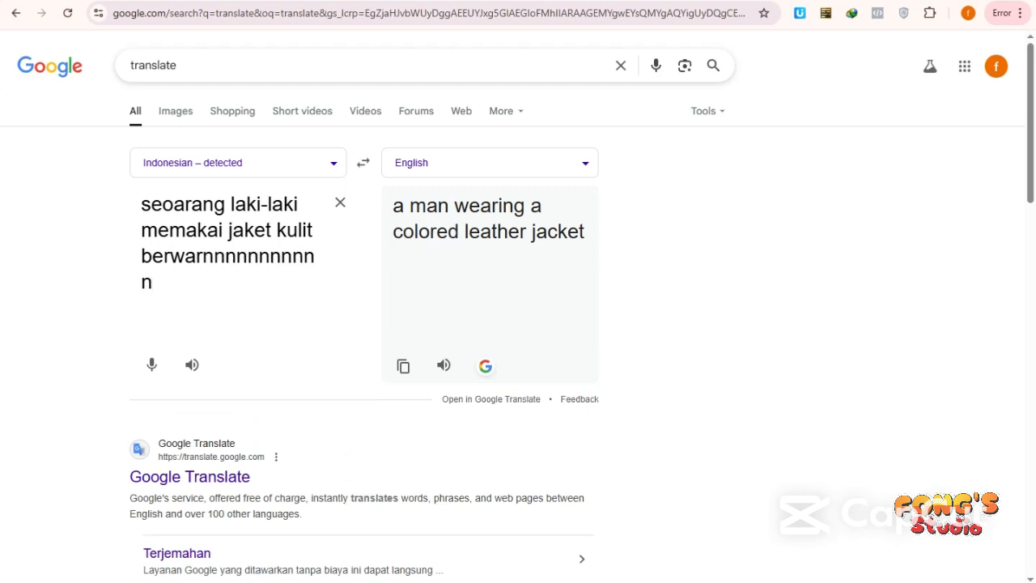
key("BackSpace")
key("BackSpace")
key("BackSpace")
key("BackSpace")
key("BackSpace")
key("BackSpace")
key("BackSpace")
key("BackSpace")
key("BackSpace")
key("BackSpace")
key("BackSpace")
key("BackSpace")
type("a ")
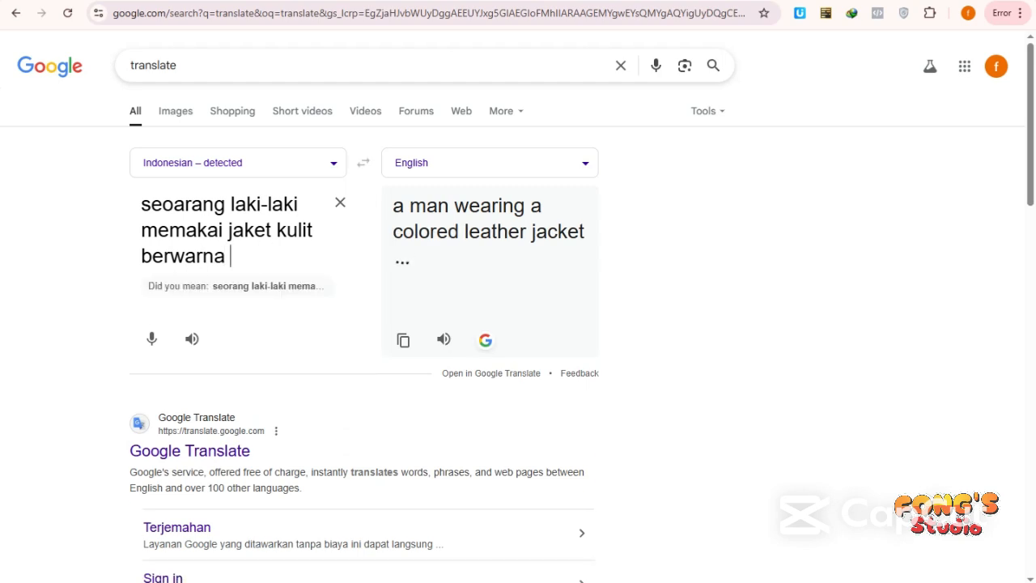
type("cokla")
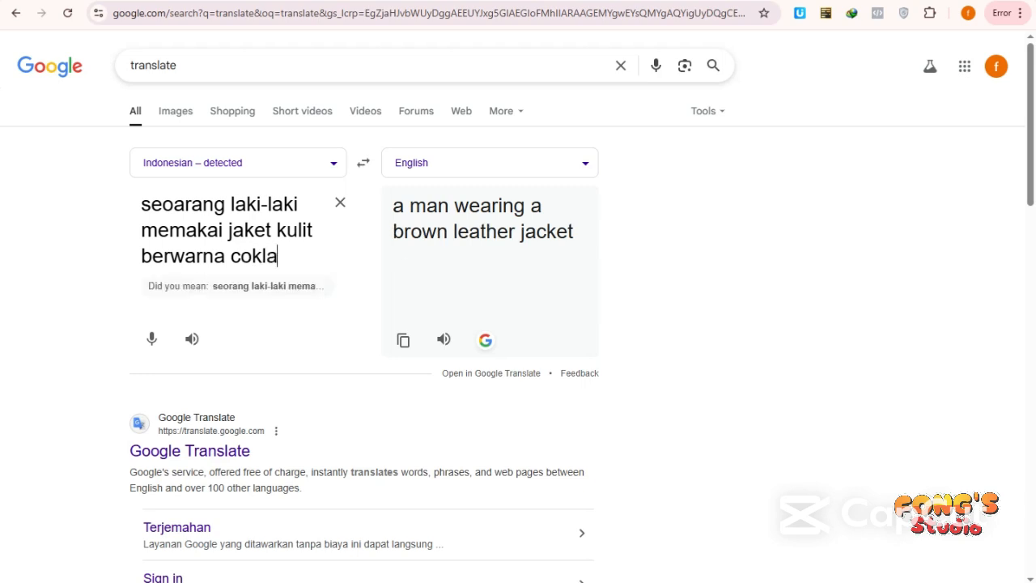
type("t")
Step: Copy the English translation and paste "a man wearing a brown leather jacket" into the main prompt in Fooocus
left_click(403, 339)
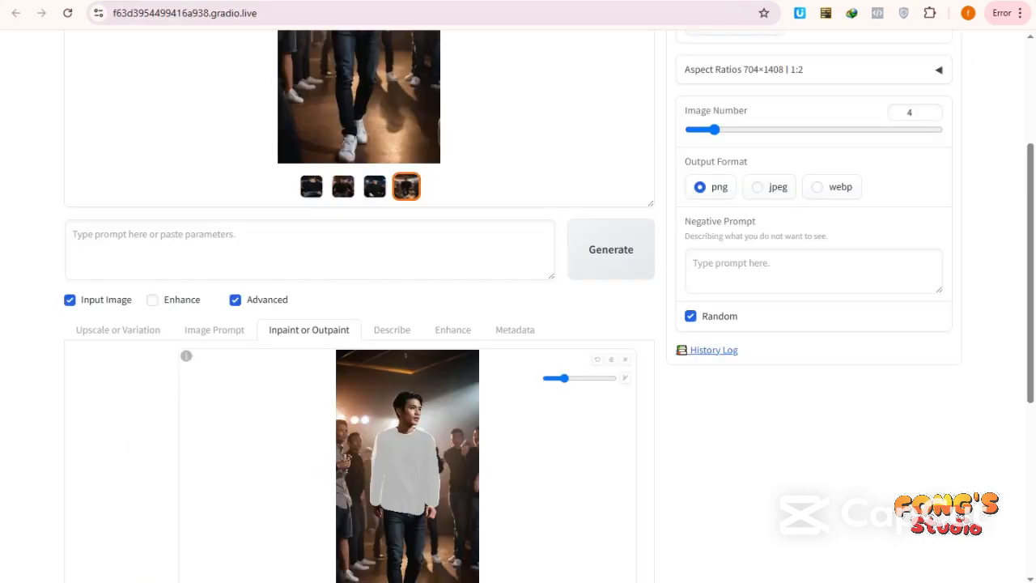
left_click(73, 234)
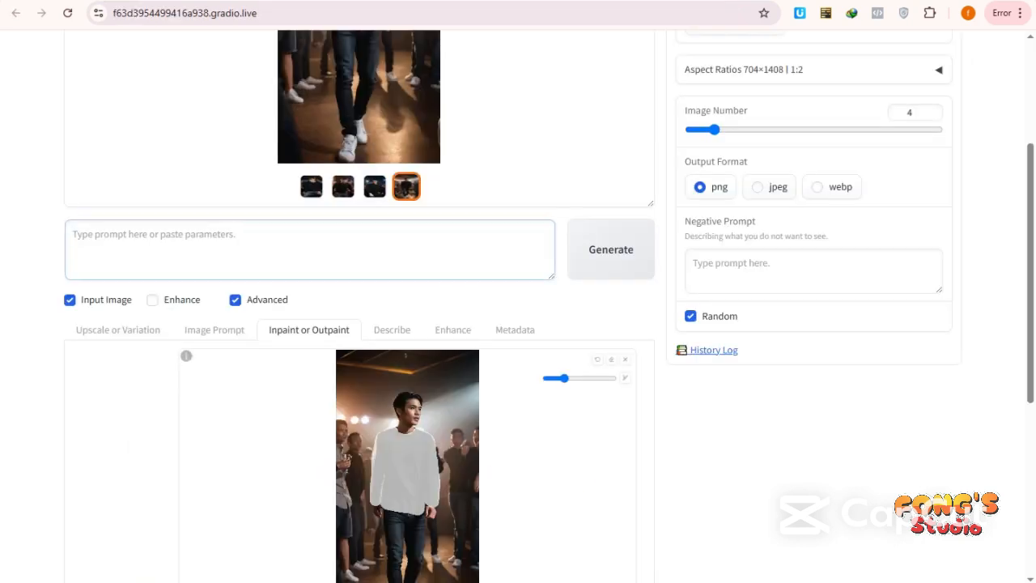
key("ctrl+v")
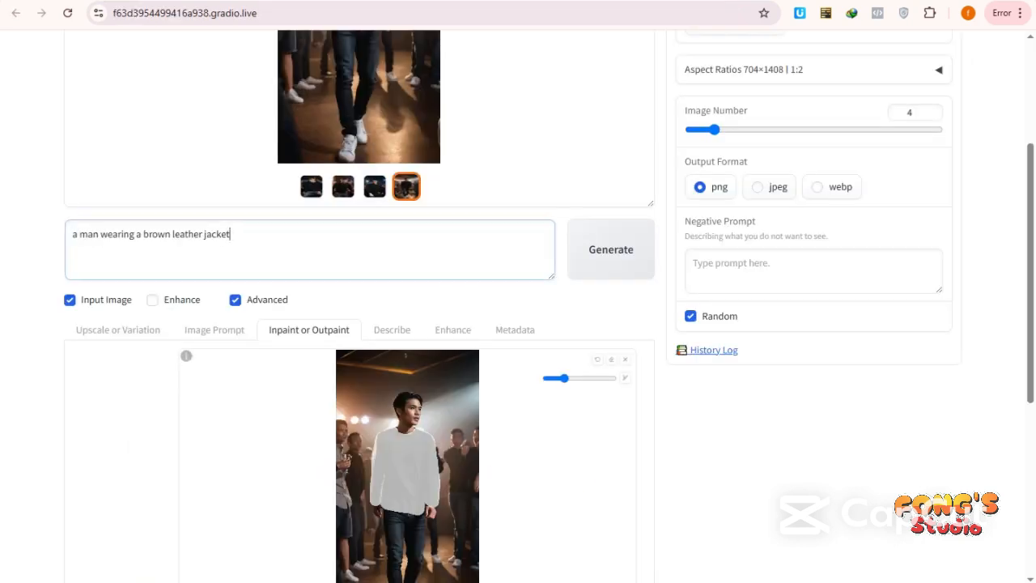
scroll(518, 307, "up", 3)
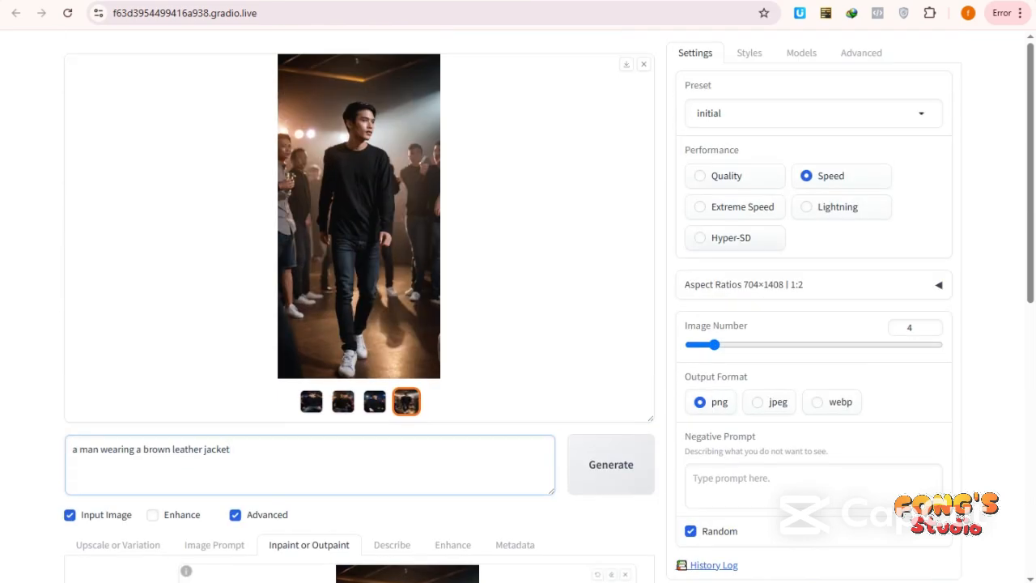
scroll(518, 307, "down", 3)
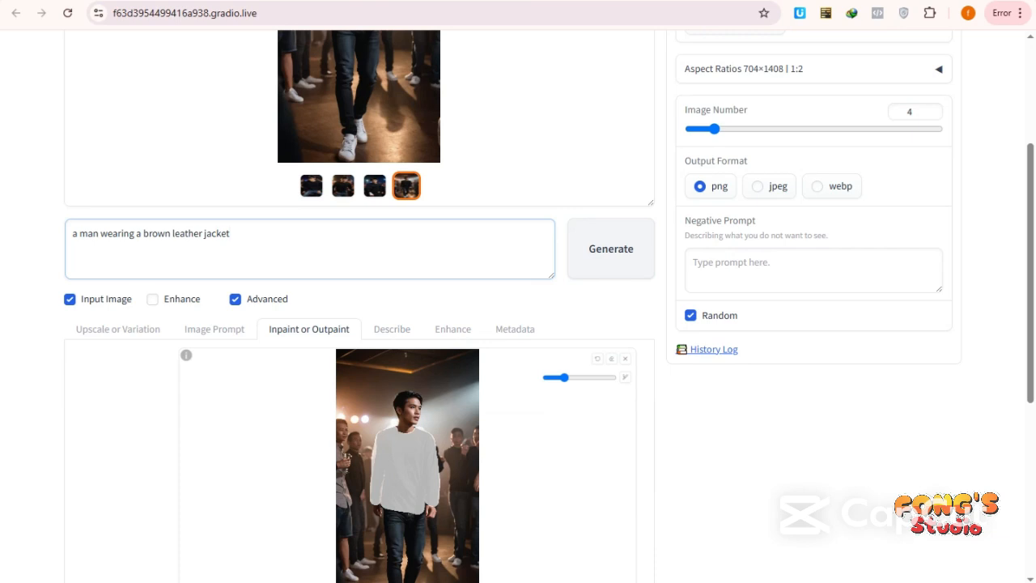
Step: Generate the inpainted images of the man from the masked shirt area and the jacket prompt
left_click(610, 248)
scroll(517, 307, "up", 3)
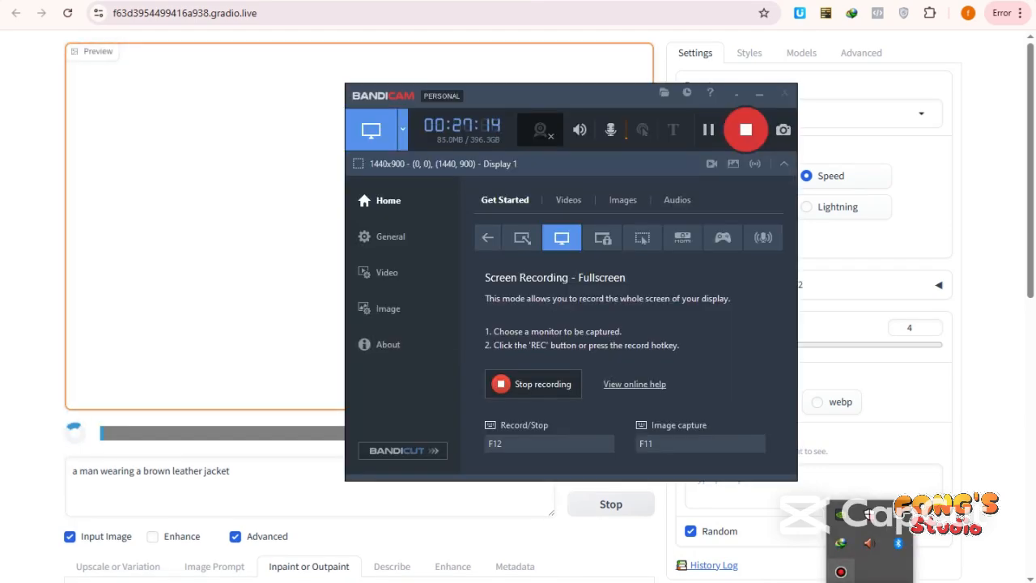
scroll(518, 291, "down", 6)
scroll(518, 292, "up", 6)
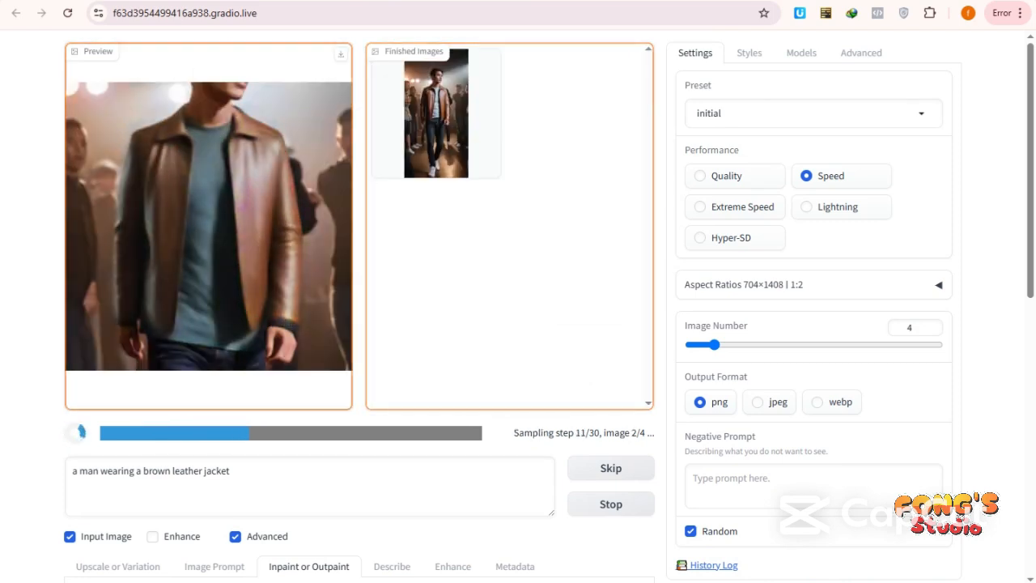
Step: Enlarge the generated images and compare the jacket variations one after another, closing the viewer at the end
left_click(436, 113)
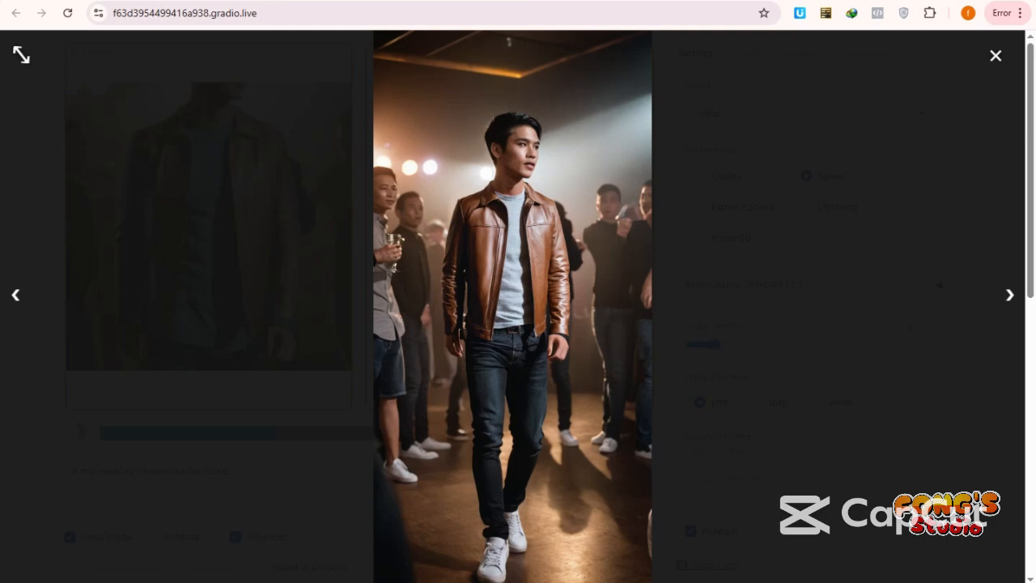
left_click(995, 55)
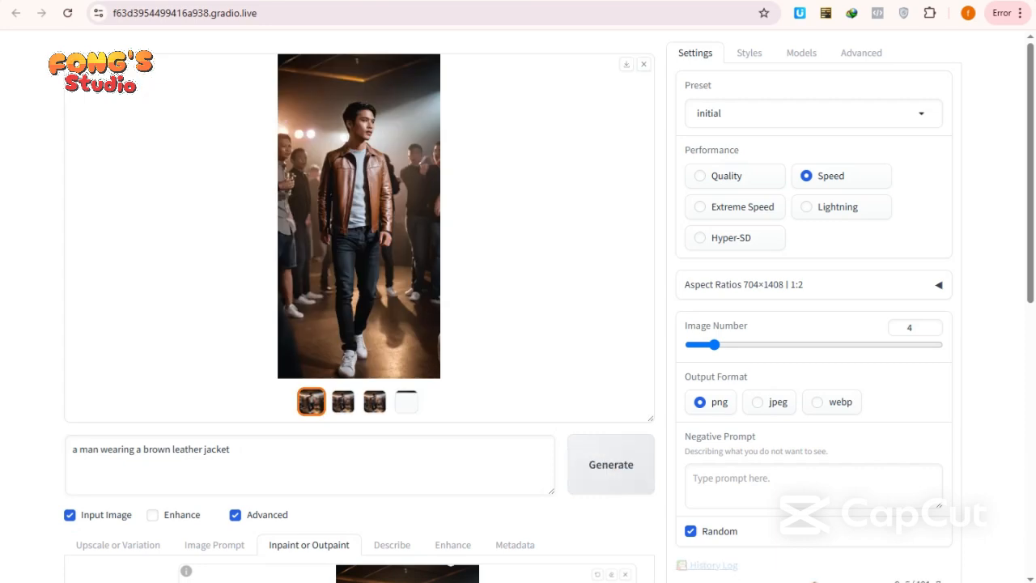
left_click(447, 304)
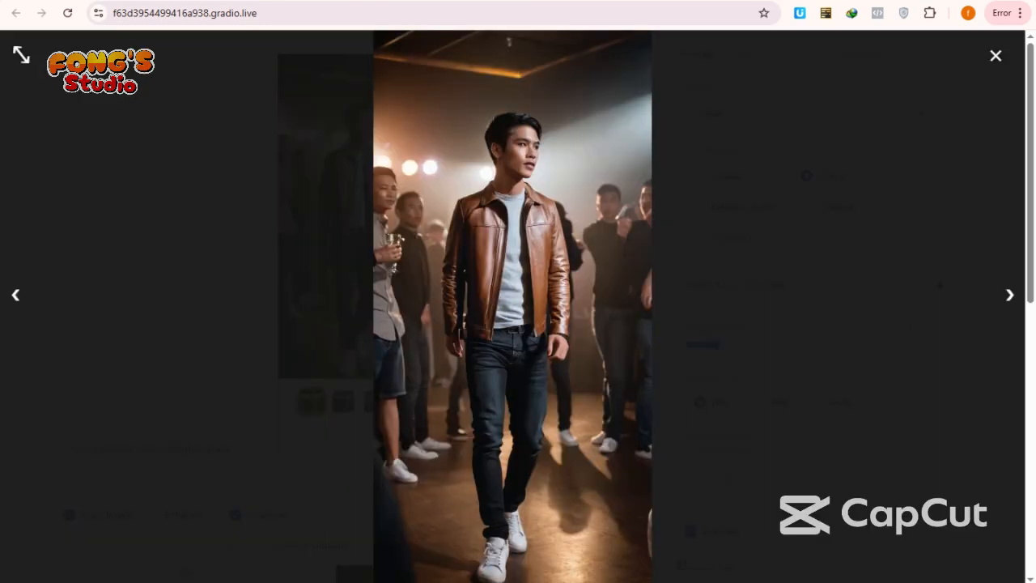
left_click(1009, 295)
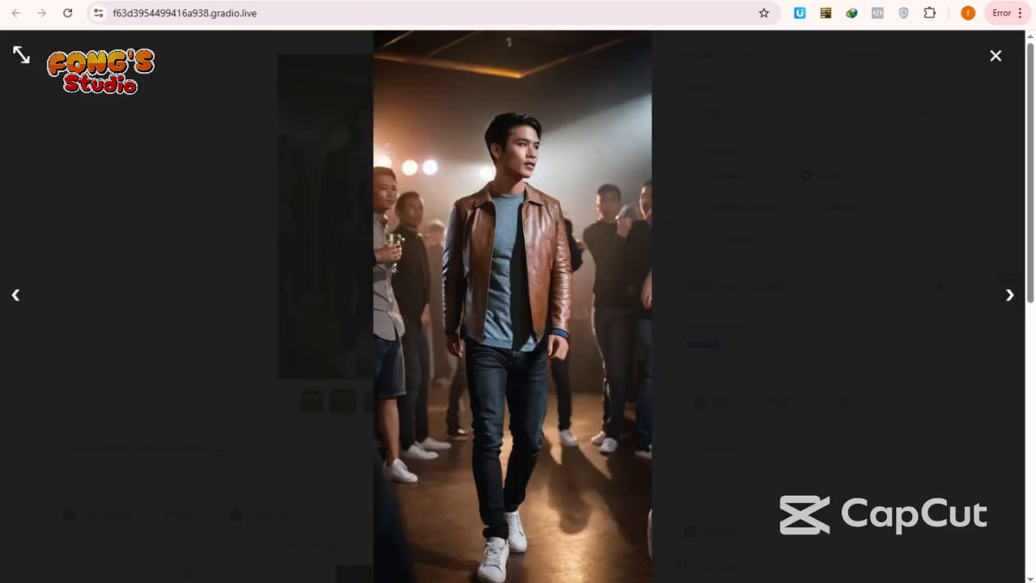
left_click(1009, 294)
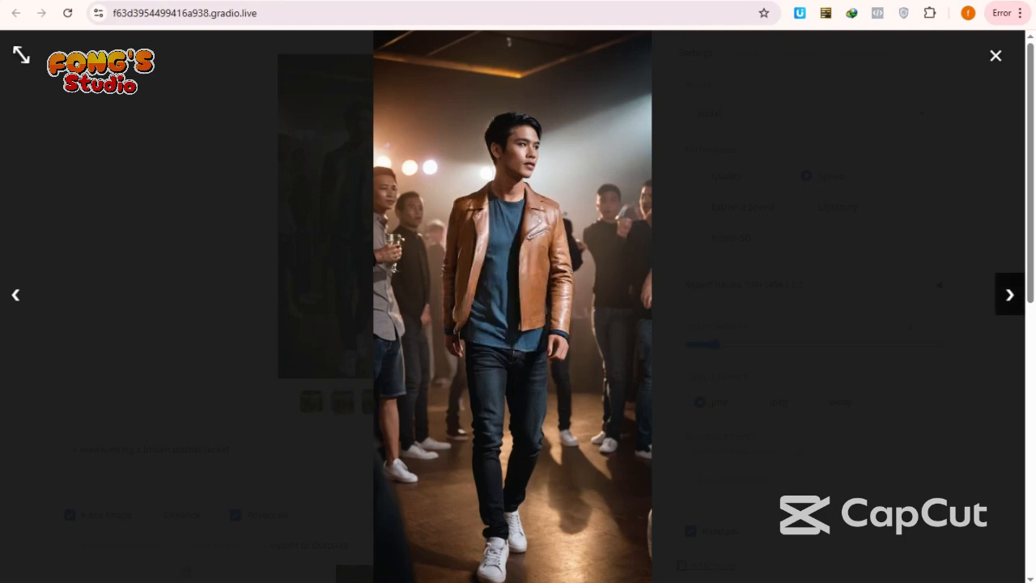
left_click(1009, 295)
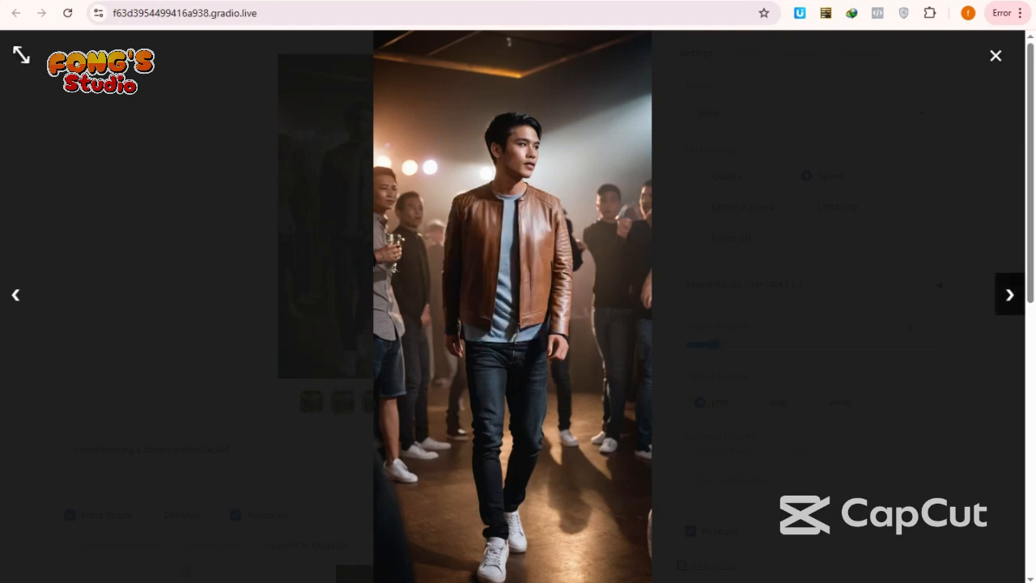
left_click(15, 294)
left_click(15, 295)
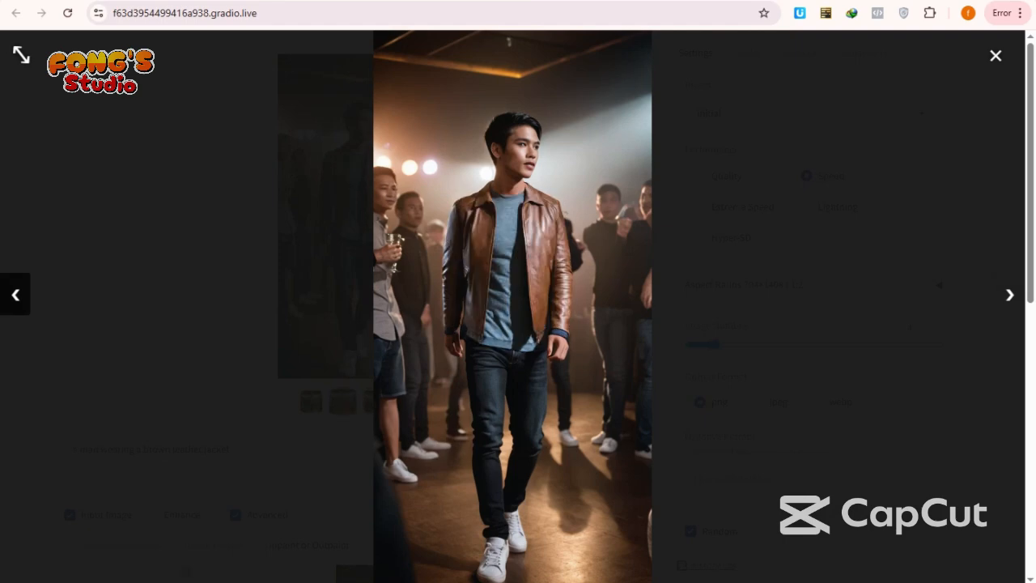
left_click(16, 294)
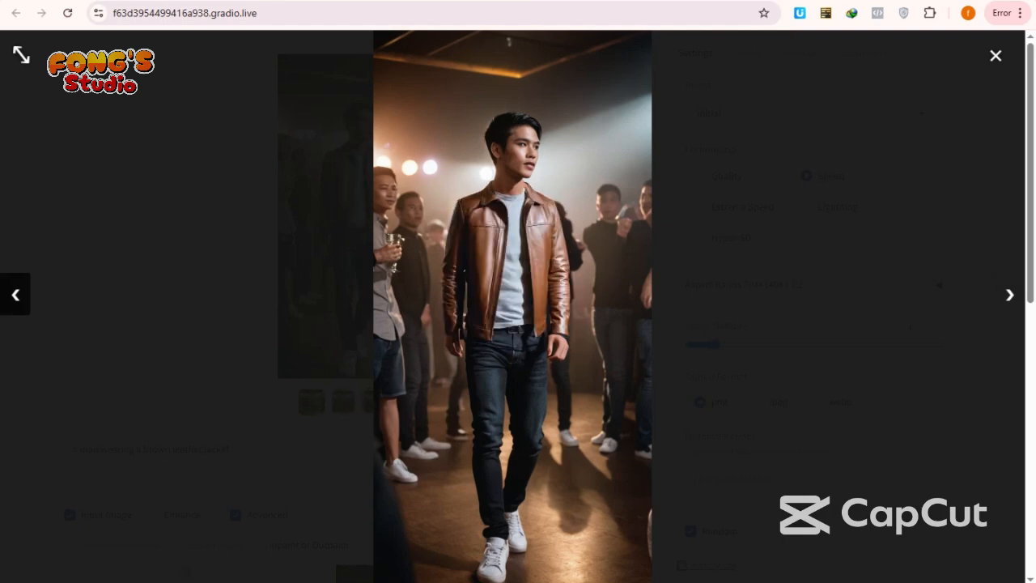
left_click(1009, 294)
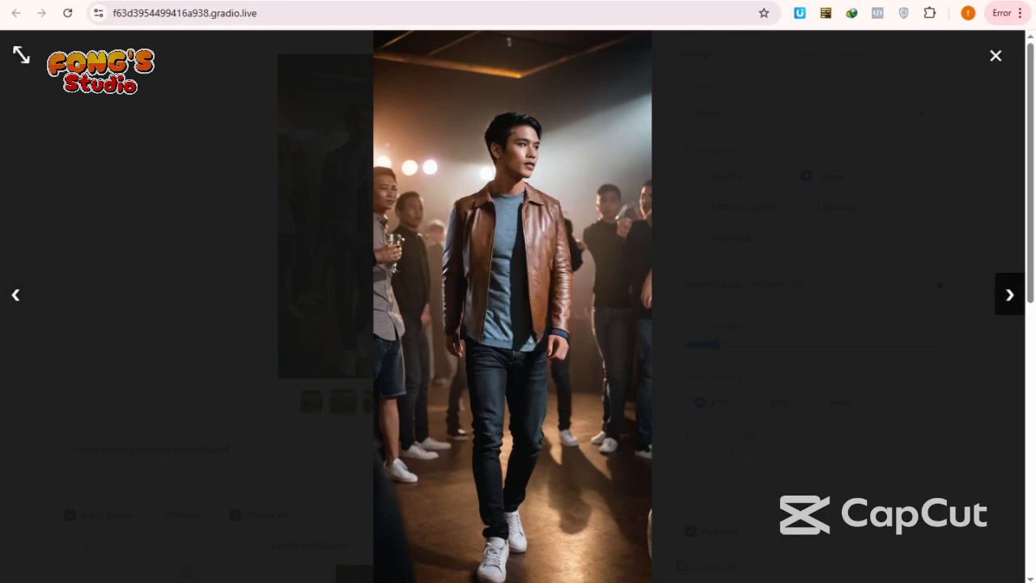
left_click(1009, 294)
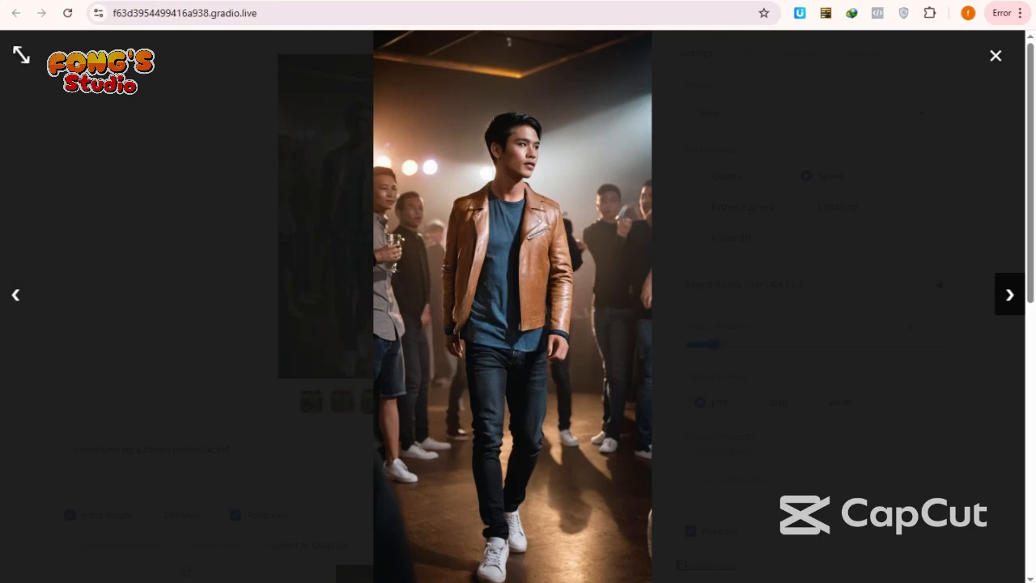
left_click(1009, 294)
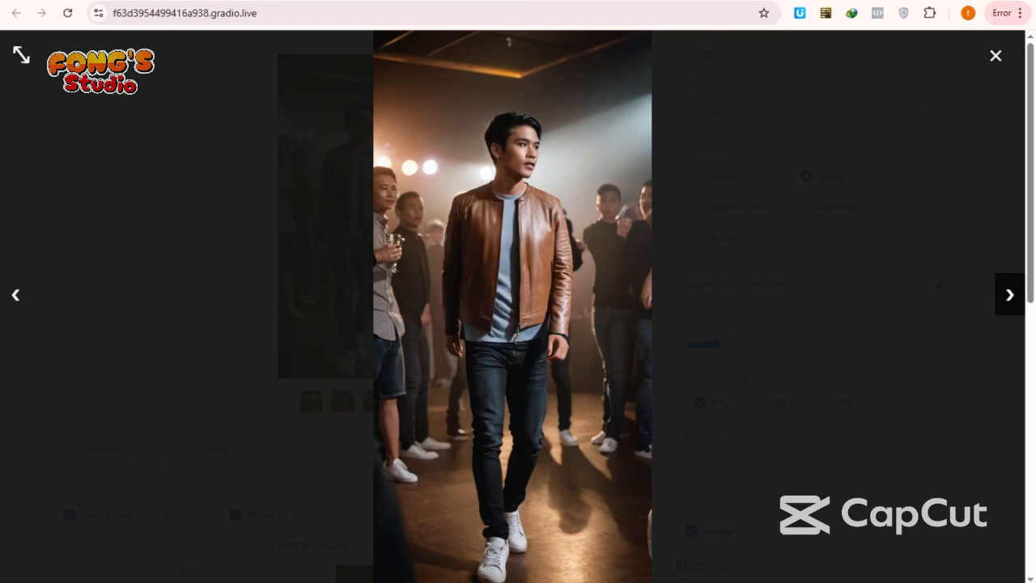
left_click(16, 294)
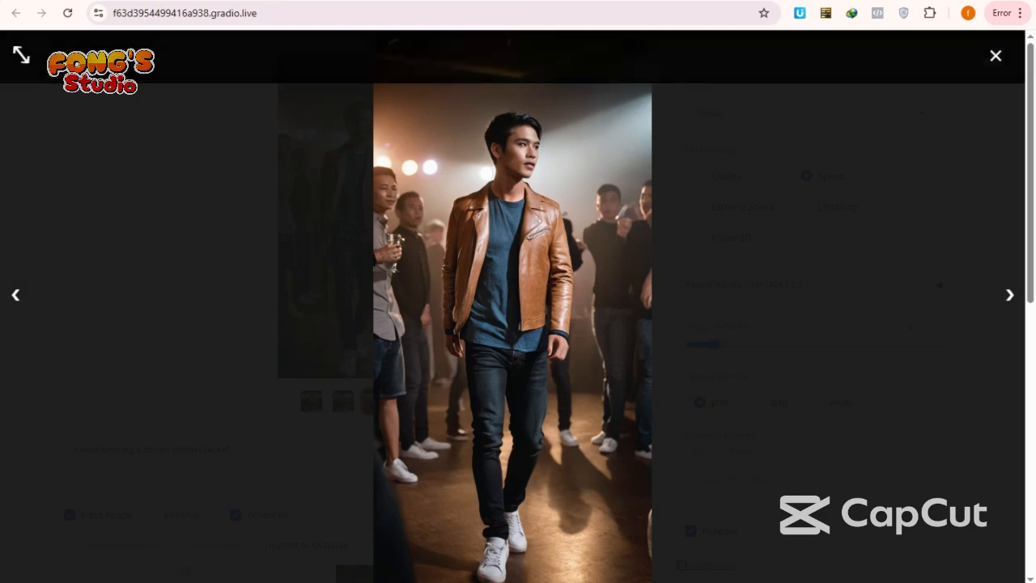
left_click(995, 55)
scroll(402, 282, "down", 5)
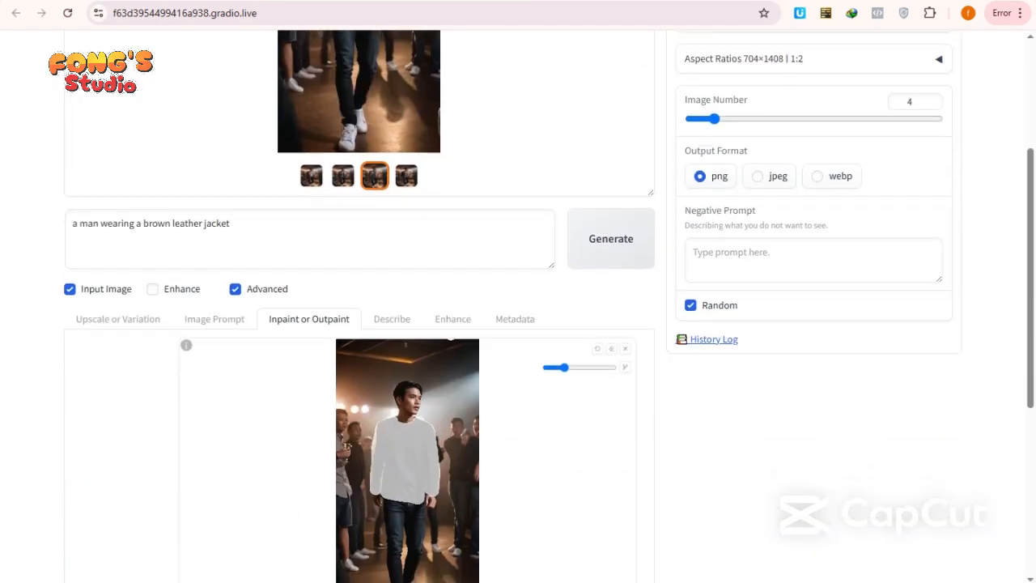
scroll(476, 289, "up", 2)
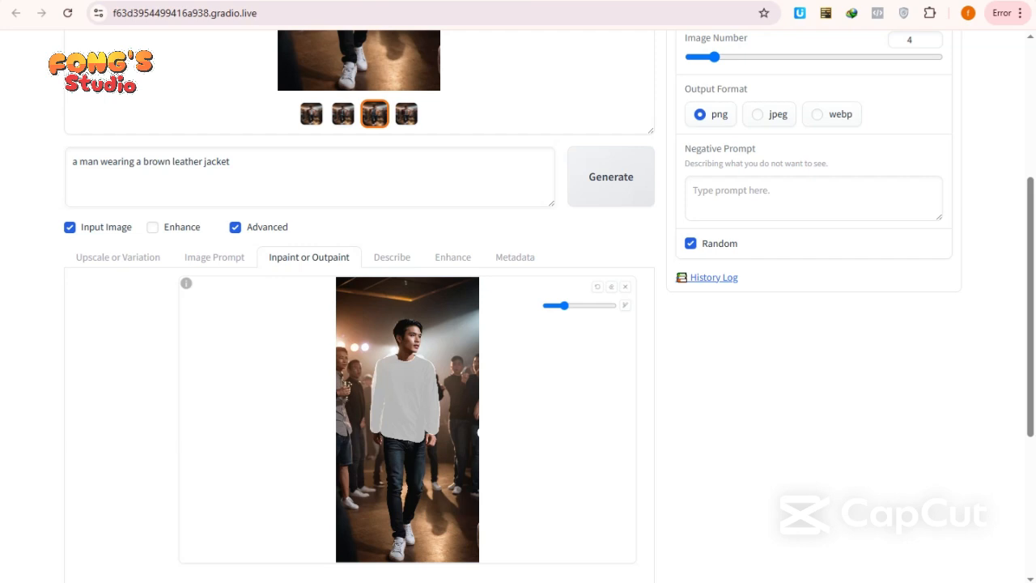
scroll(518, 323, "up", 4)
scroll(518, 324, "down", 3)
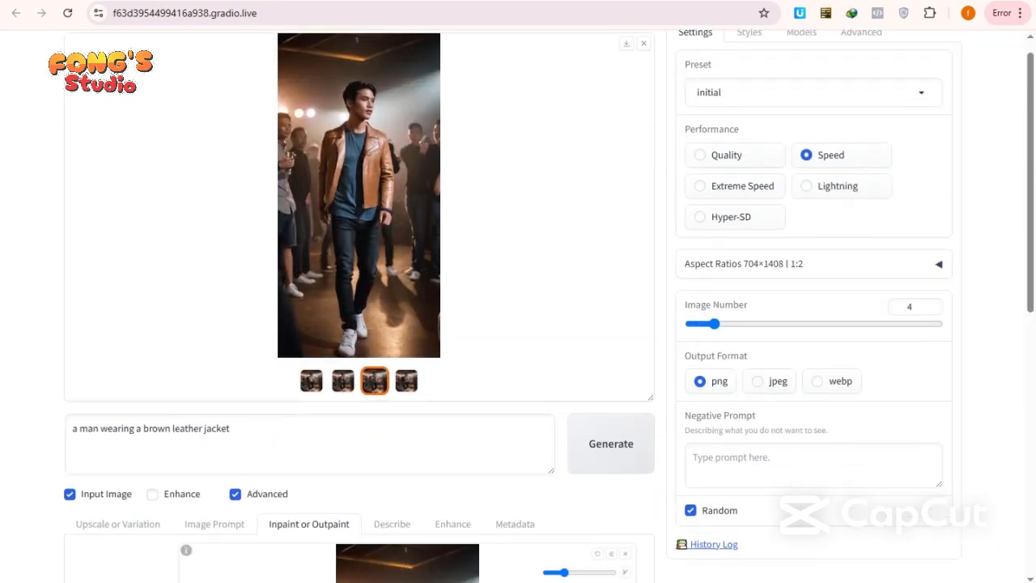
Step: Clear the brown leather jacket text from the main prompt
left_click_drag(231, 233, 72, 233)
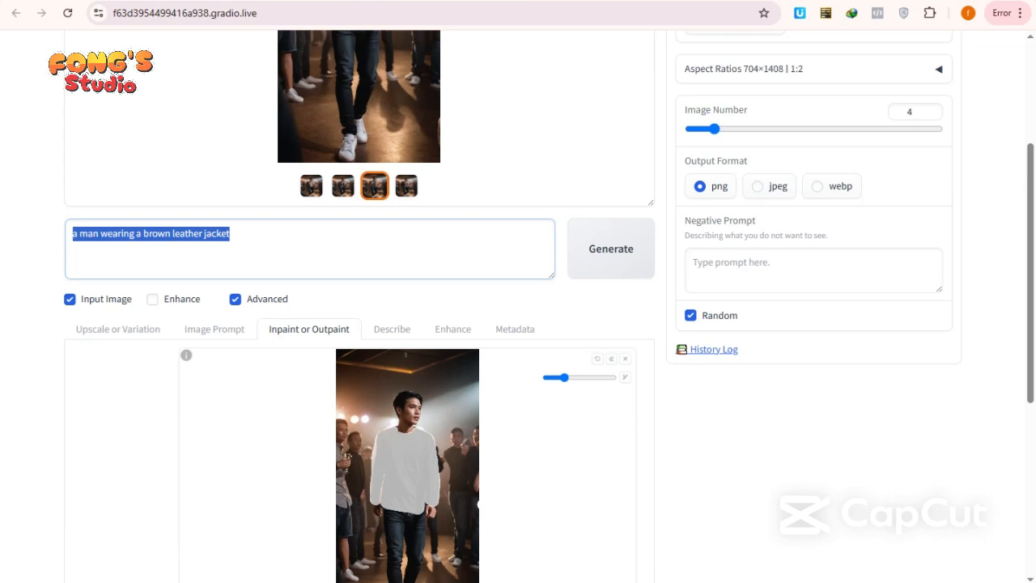
scroll(518, 324, "up", 2)
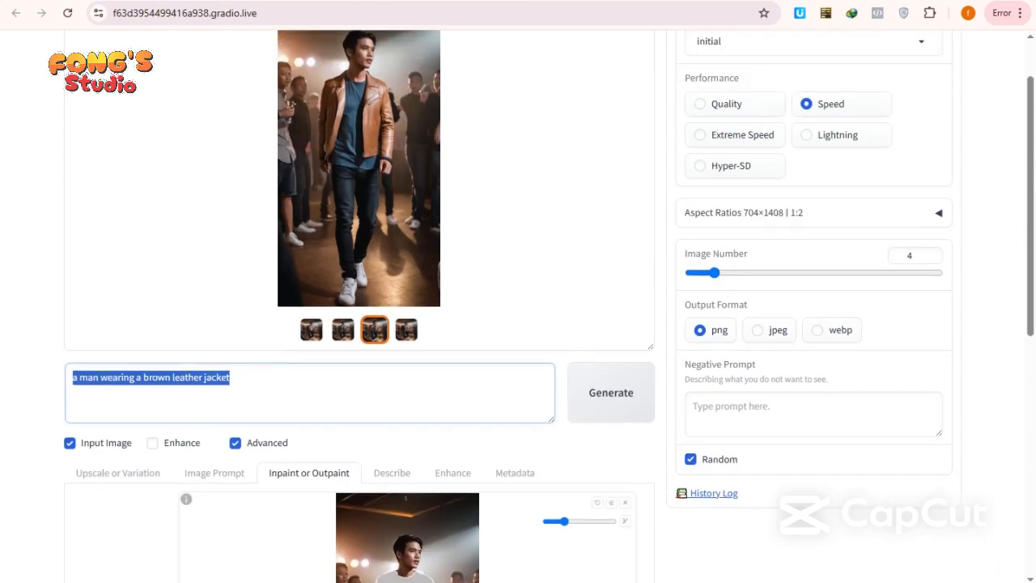
scroll(518, 323, "down", 3)
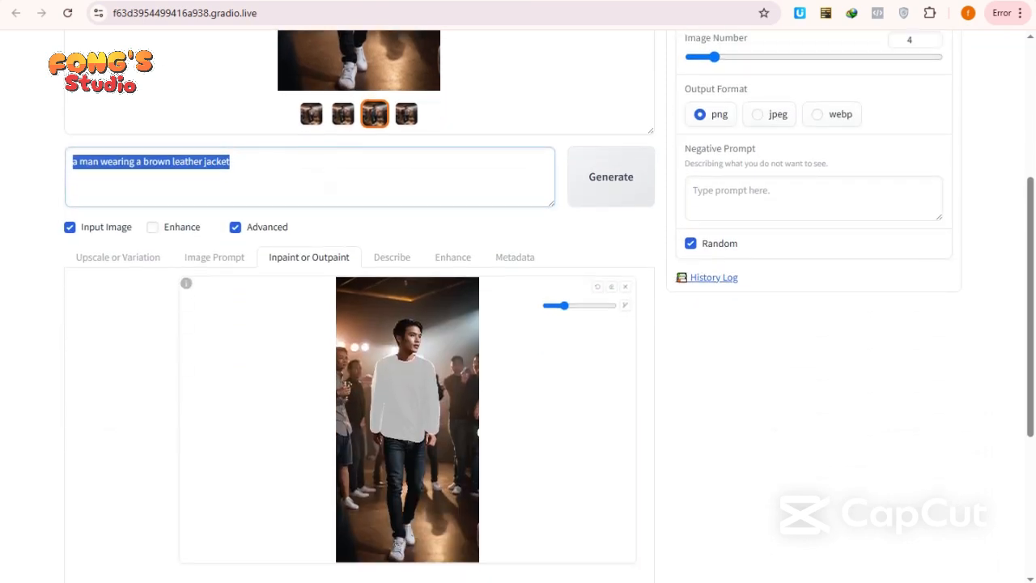
left_click(231, 161)
left_click_drag(231, 161, 72, 161)
key("BackSpace")
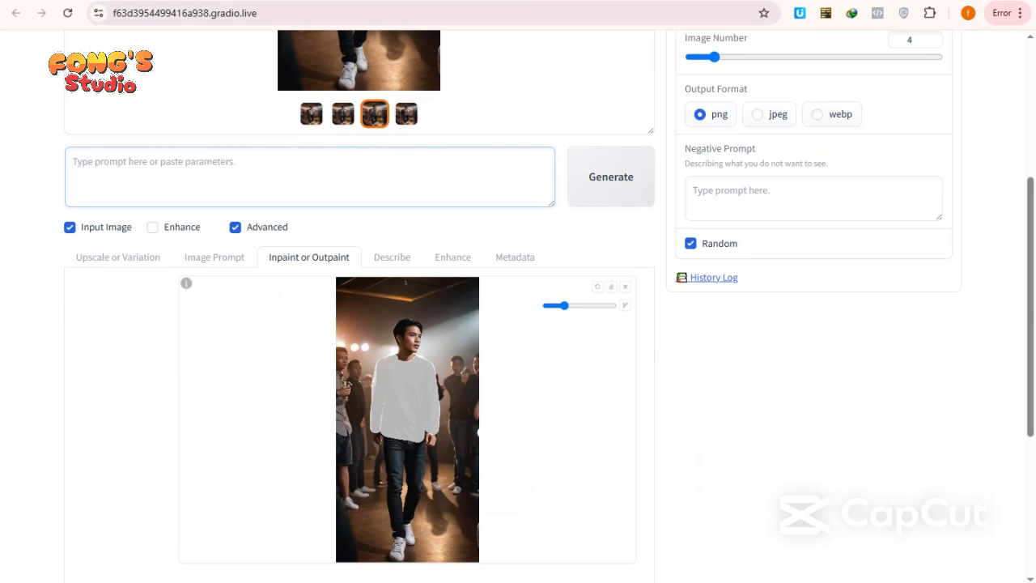
Step: Load the jacket picture "Desain tanpa judul.png" from the PRODUK TARGET folder into the first Image Prompt slot
left_click(215, 257)
scroll(214, 257, "down", 2)
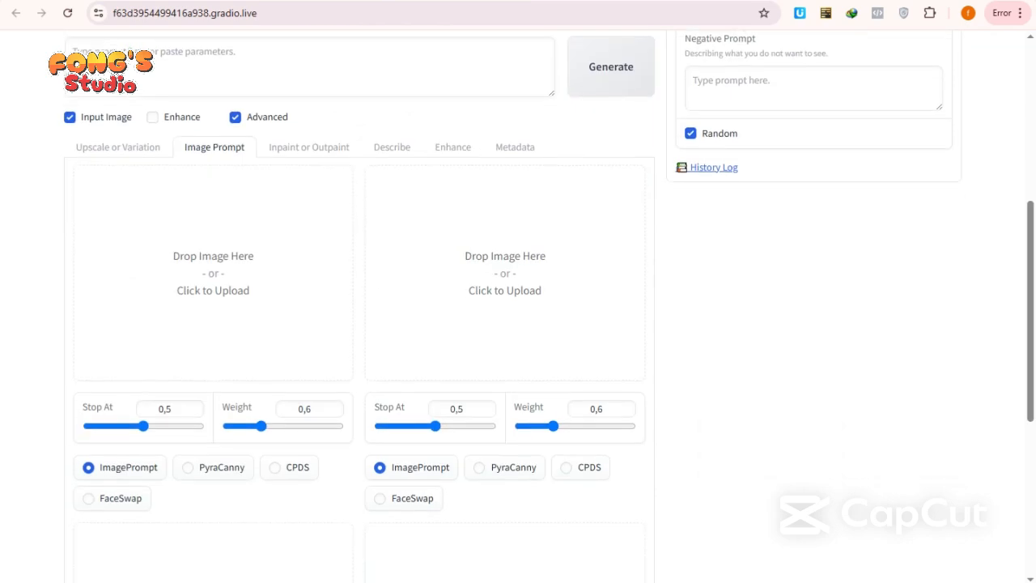
left_click(215, 257)
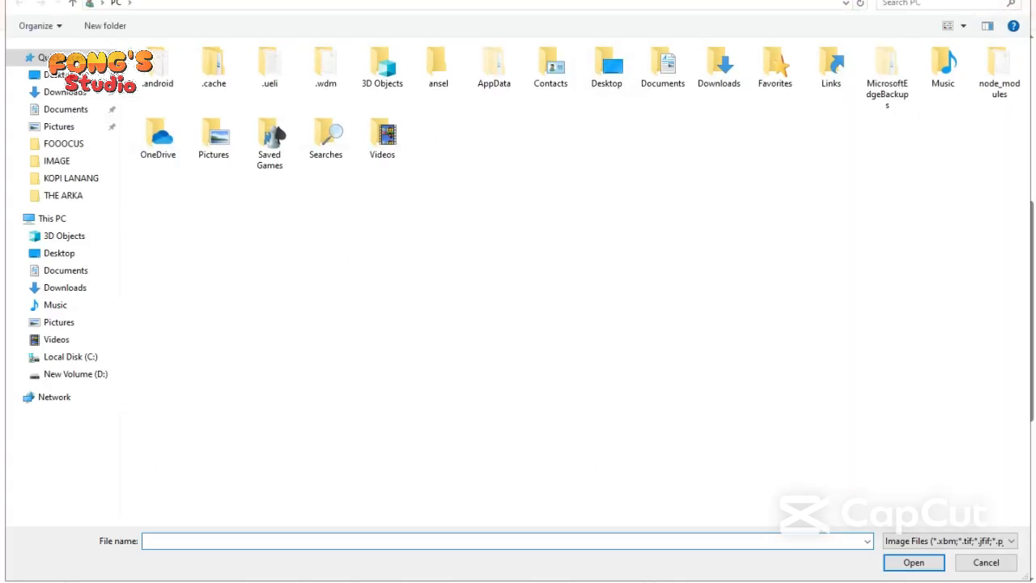
left_click(57, 161)
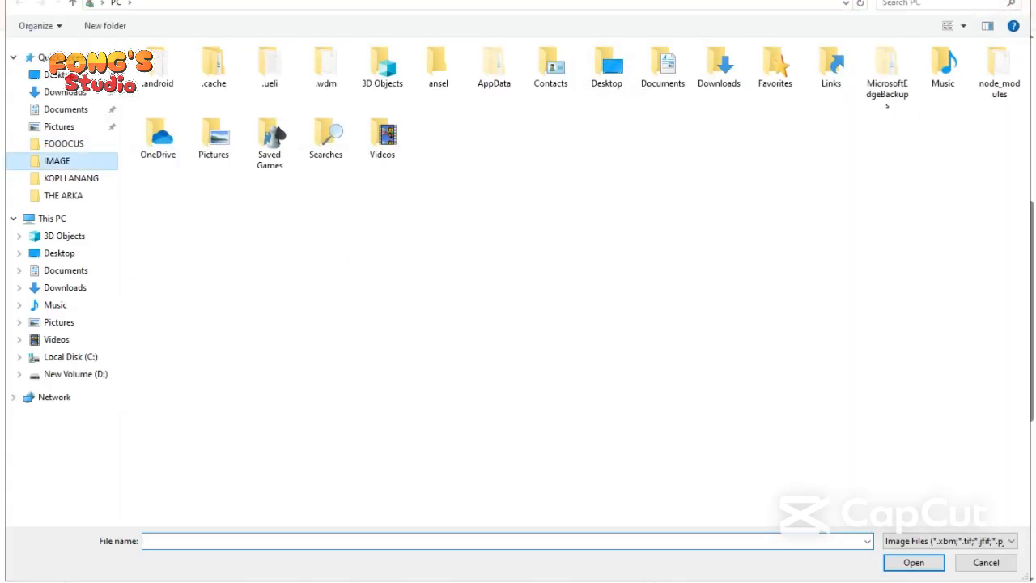
left_click(240, 3)
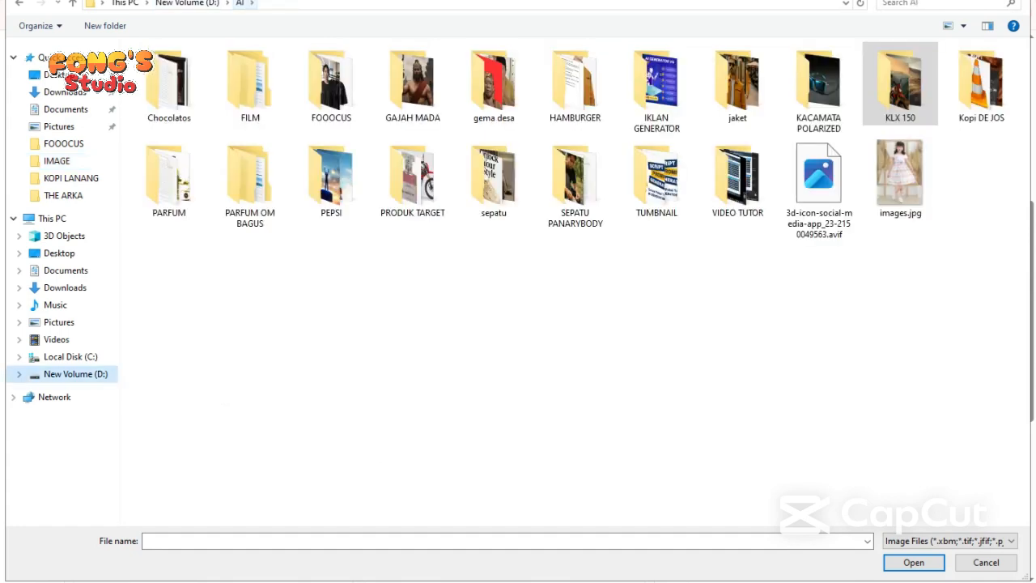
double_click(412, 178)
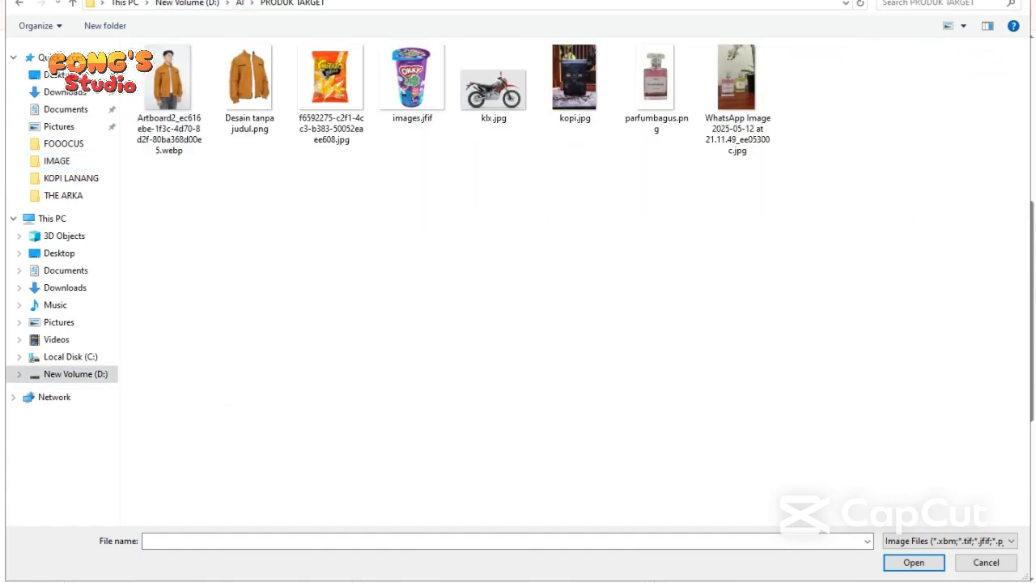
left_click(250, 87)
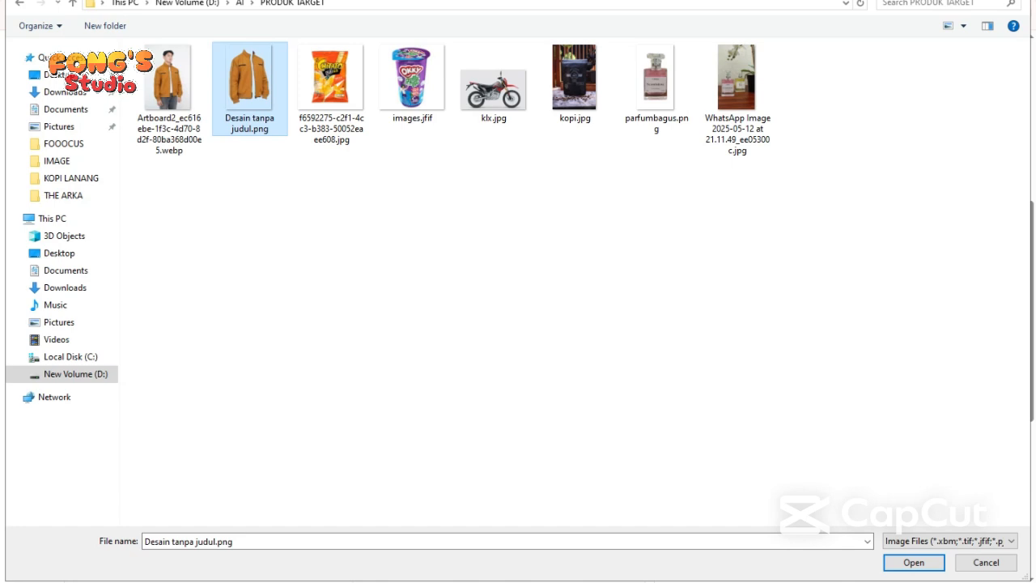
left_click(914, 563)
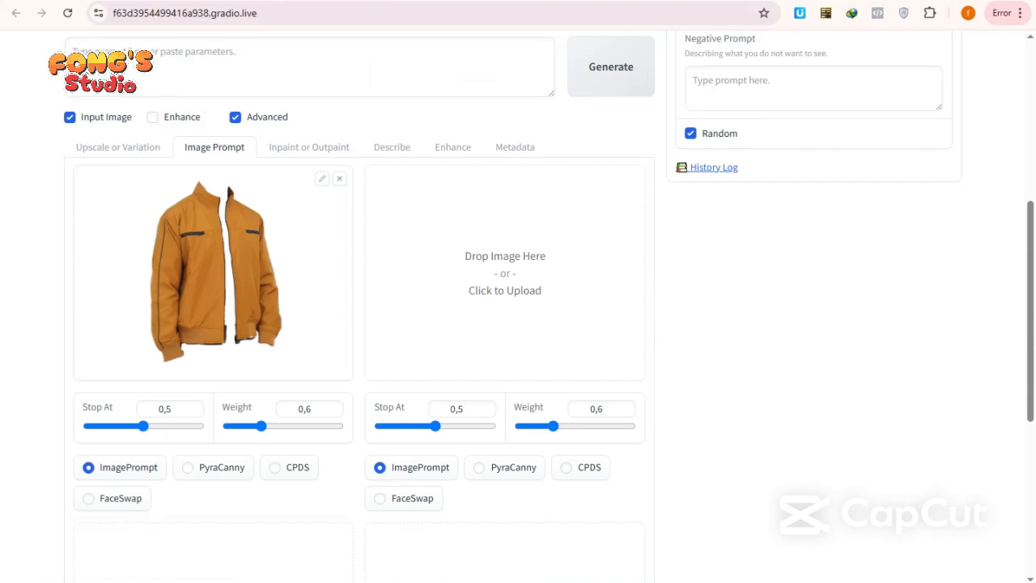
Step: Turn the advanced options of the Image Prompt section off and back on
scroll(518, 307, "down", 5)
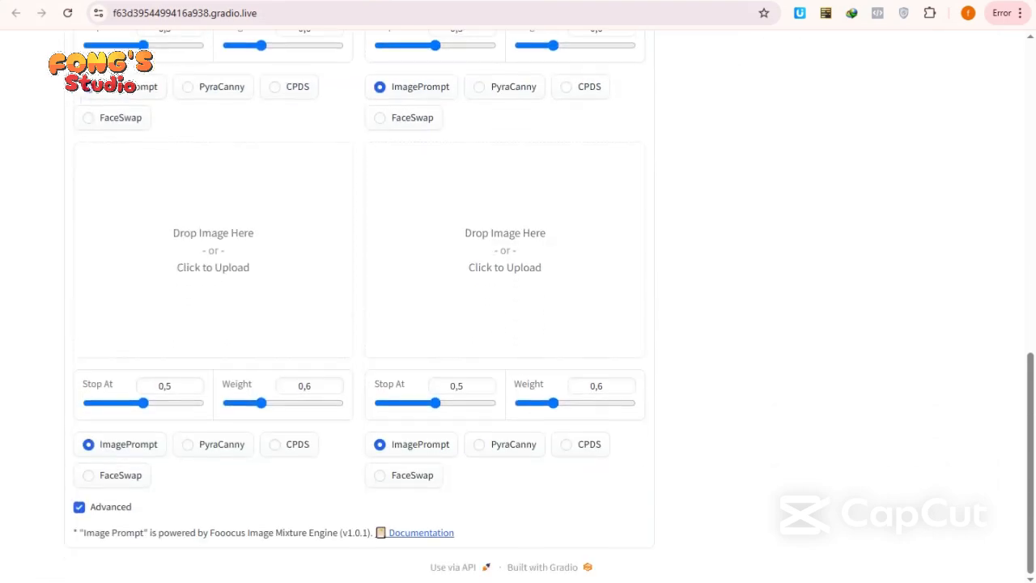
scroll(518, 307, "up", 5)
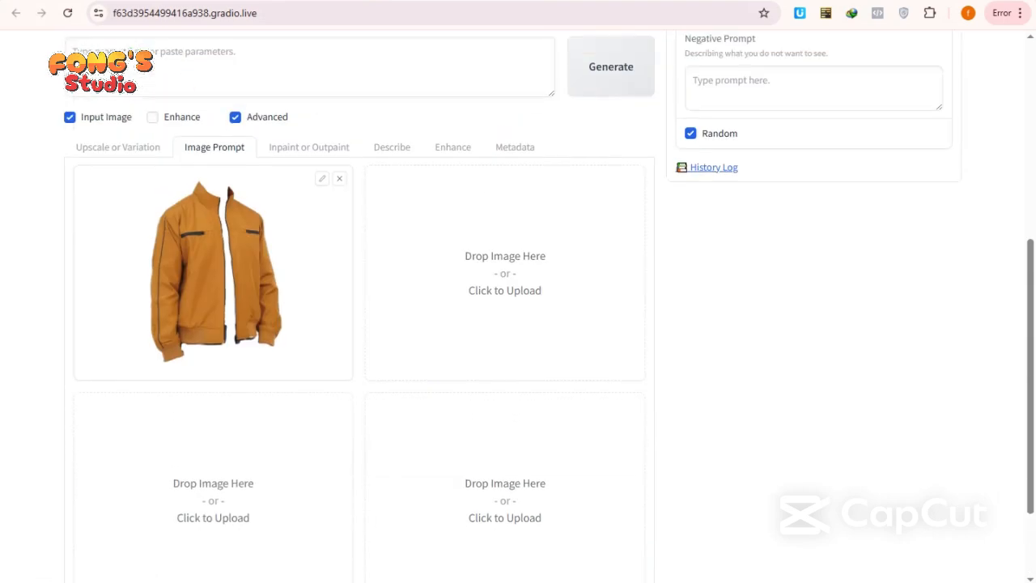
scroll(518, 307, "down", 2)
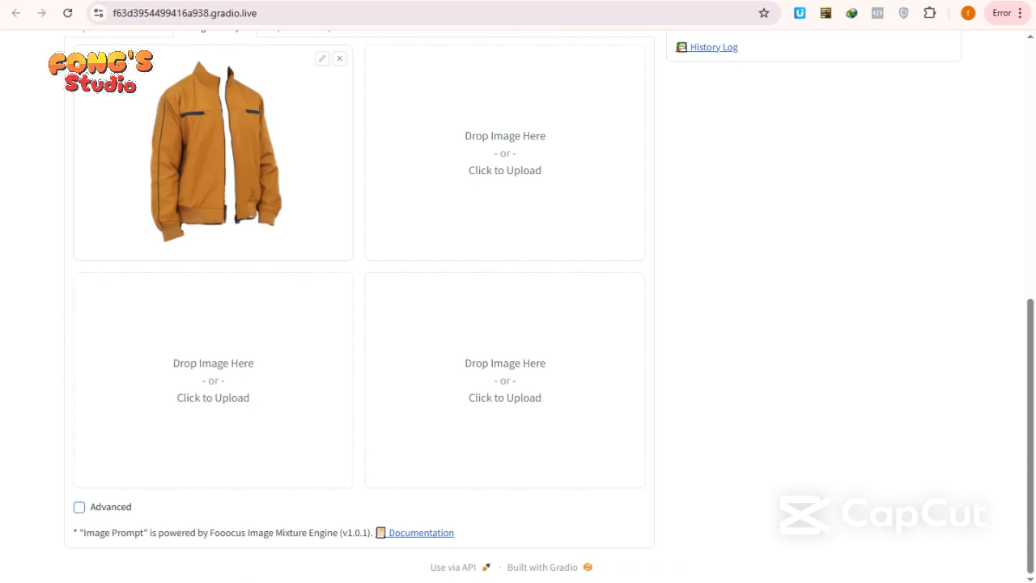
scroll(518, 307, "up", 2)
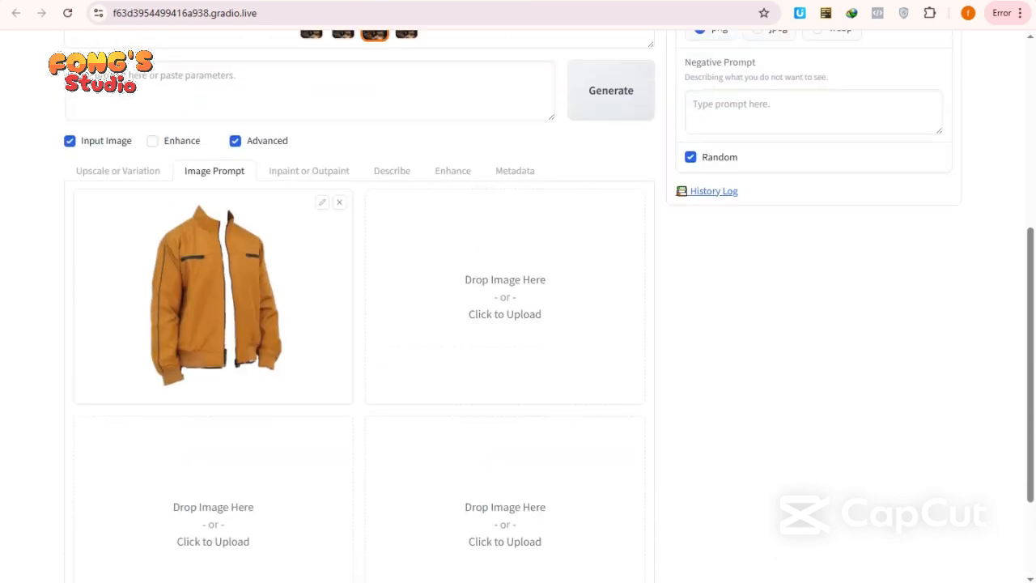
scroll(518, 307, "down", 2)
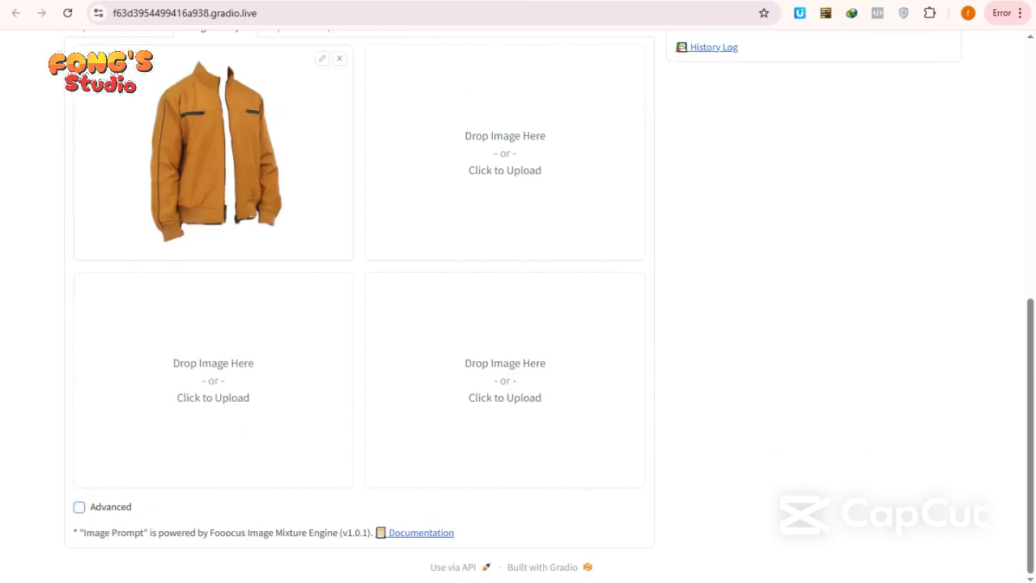
left_click(78, 506)
scroll(518, 308, "up", 2)
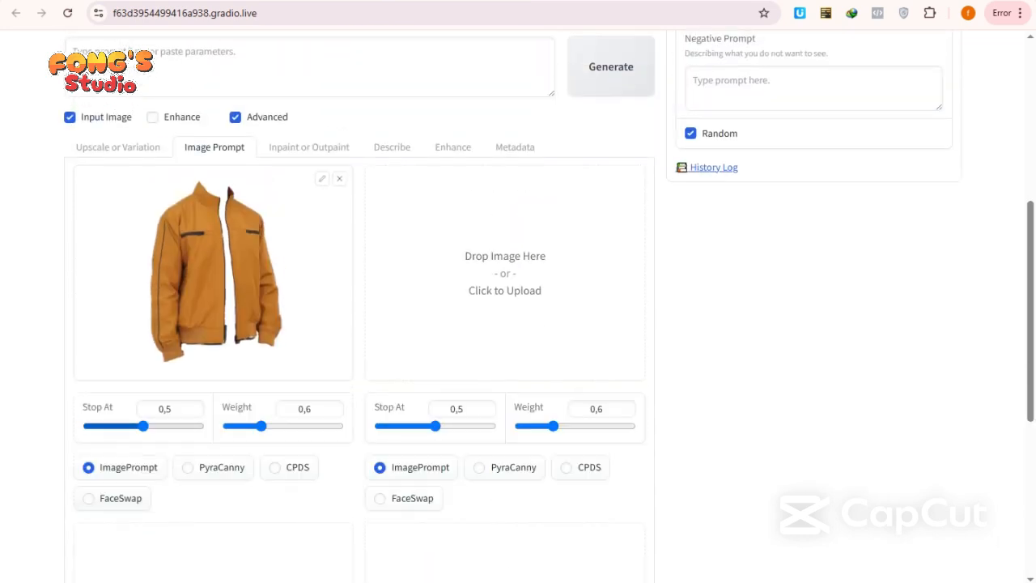
Step: Set the jacket reference image's Stop At to 0.926 and its Weight to 0.964
left_click(170, 408)
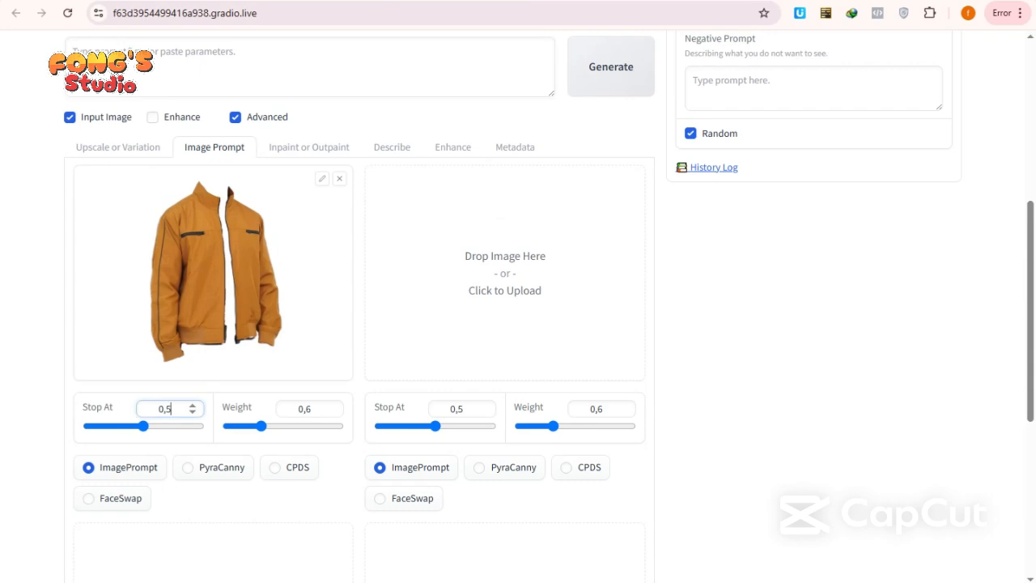
key("BackSpace")
type("926")
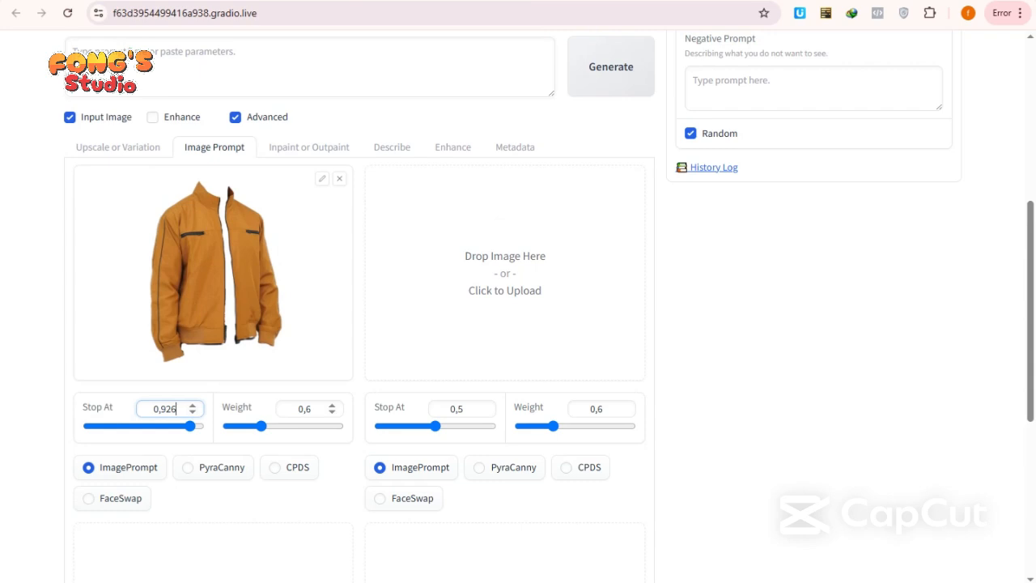
left_click(310, 409)
key("BackSpace")
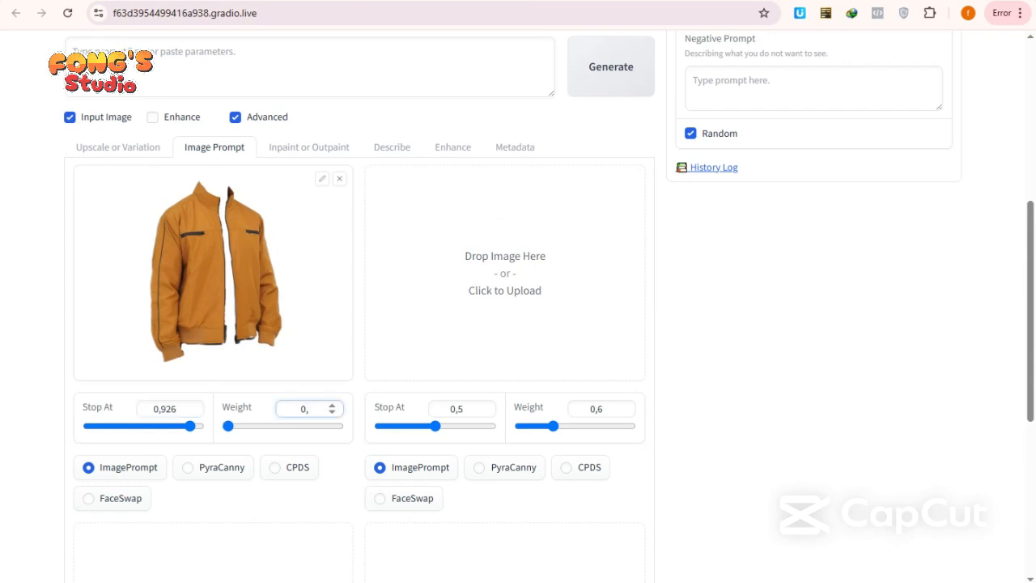
type("964")
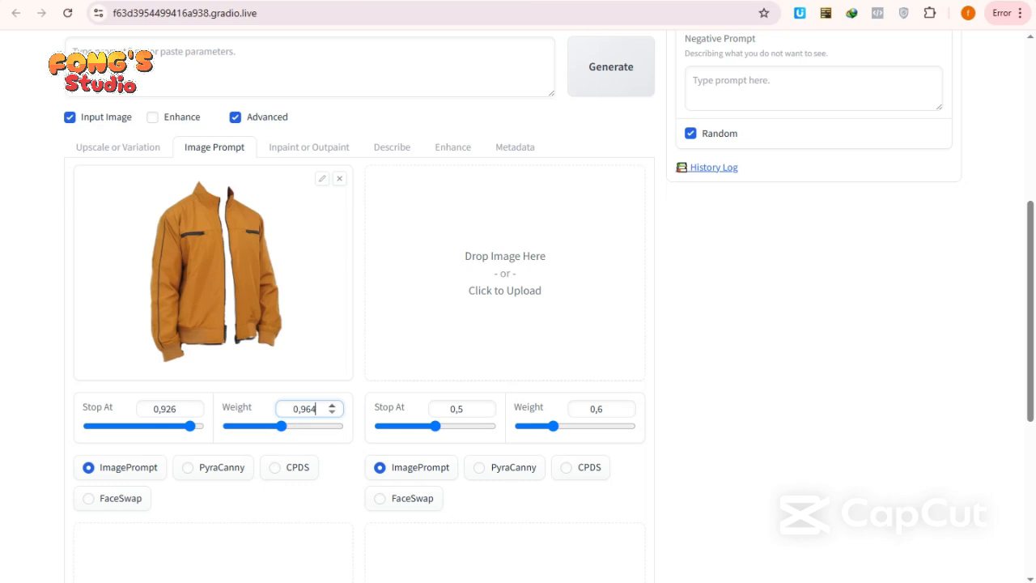
Step: Check the masked shirt area in the inpaint image against the jacket reference in Image Prompt
left_click(308, 147)
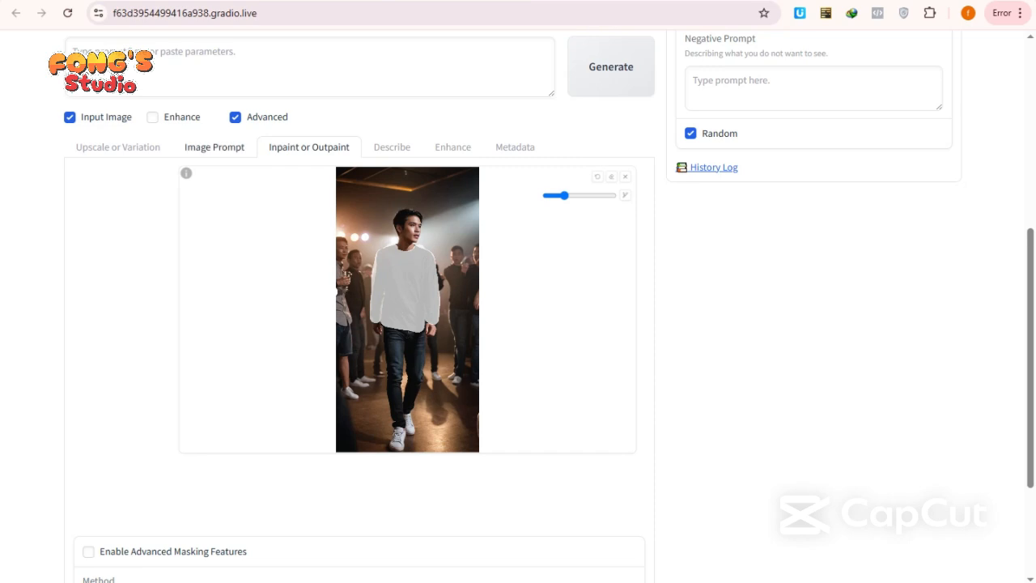
left_click(213, 146)
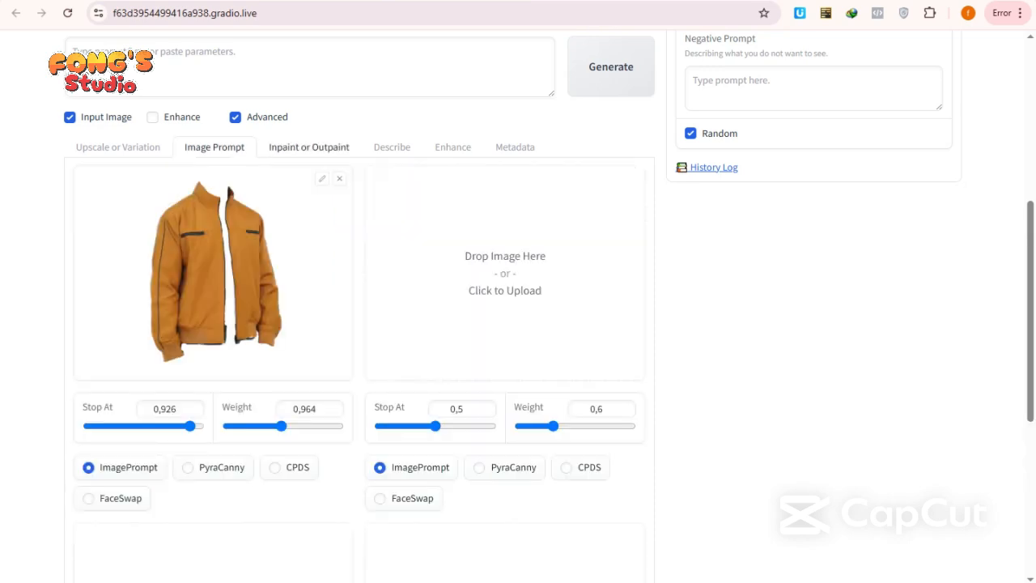
left_click(309, 147)
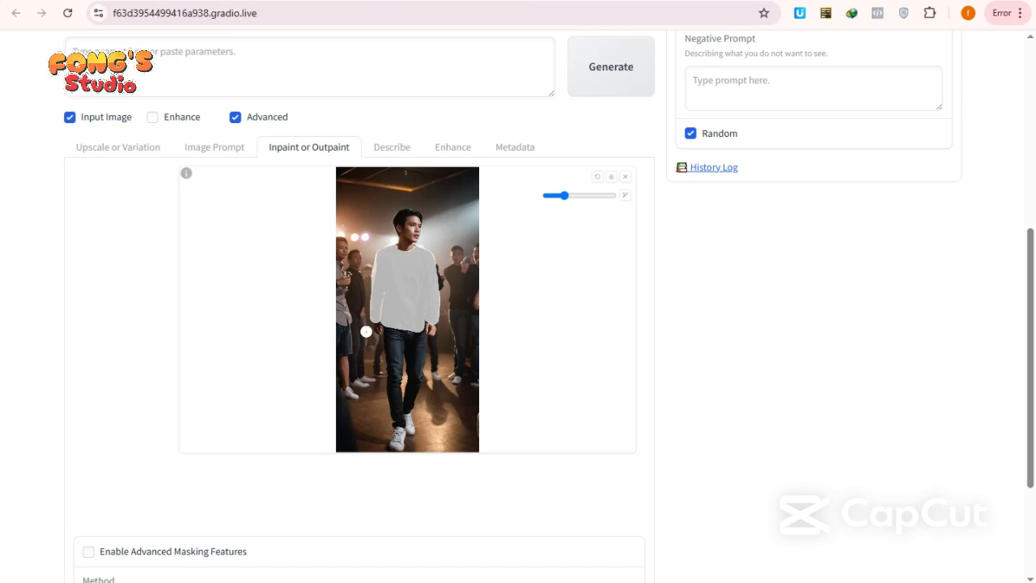
left_click(214, 146)
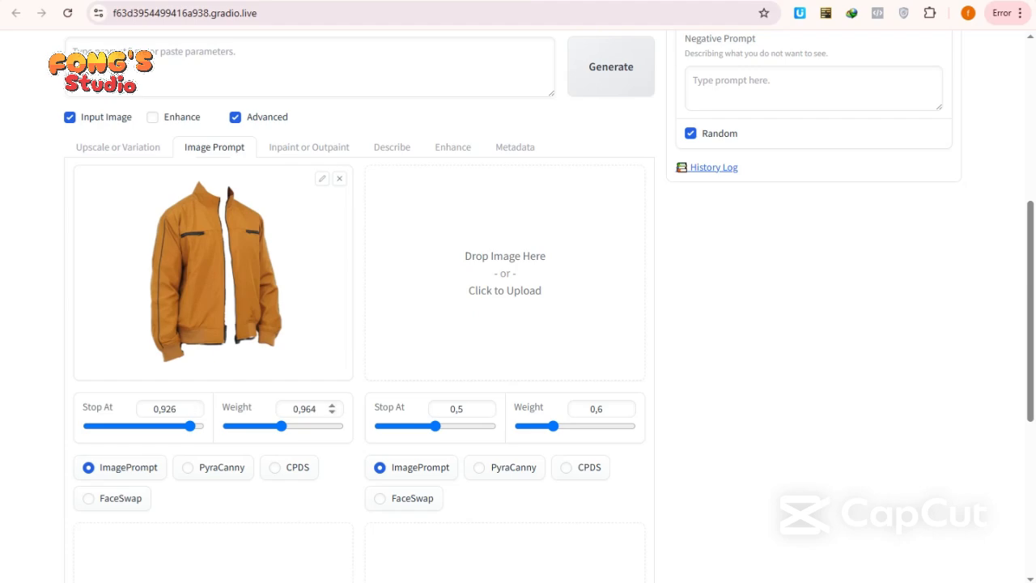
Step: Look through the style and model settings and enable Developer Debug Mode in the advanced settings
scroll(518, 291, "up", 5)
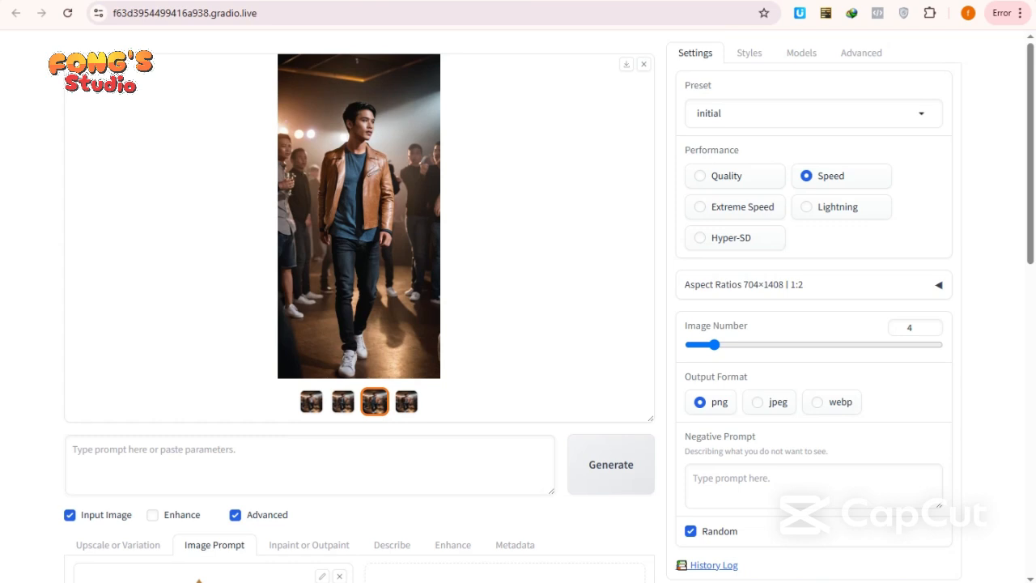
left_click(748, 53)
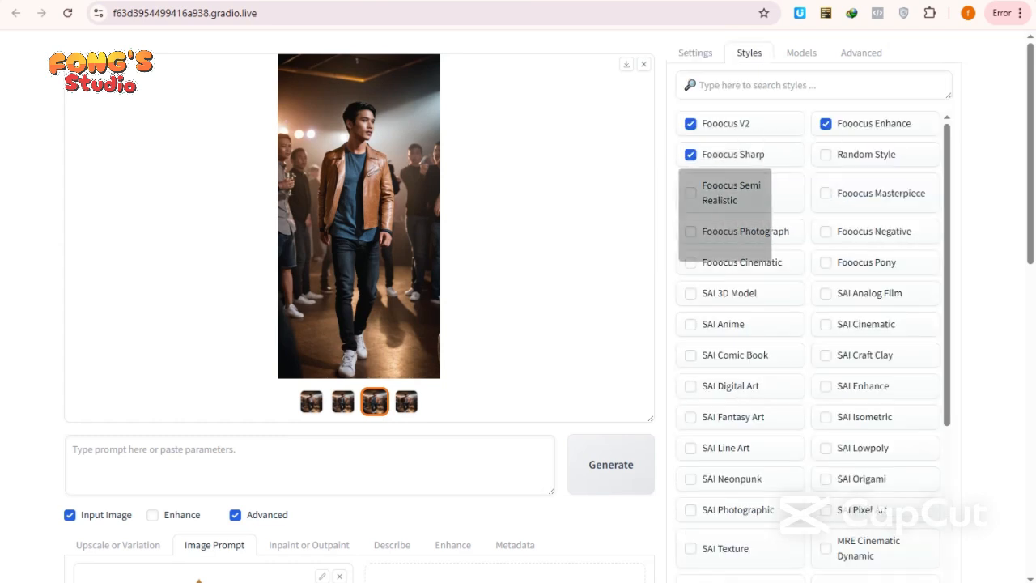
left_click(801, 53)
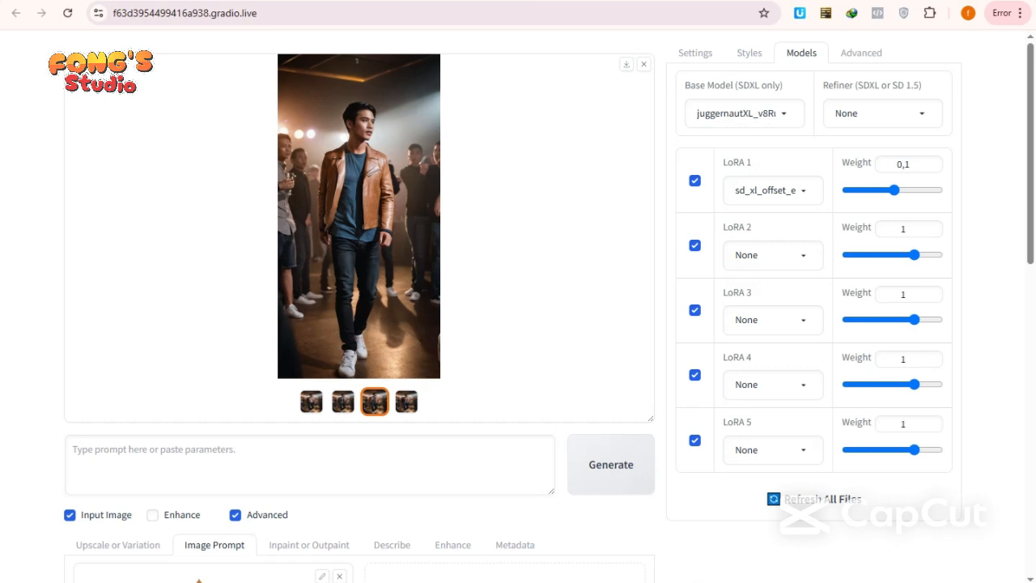
left_click(860, 52)
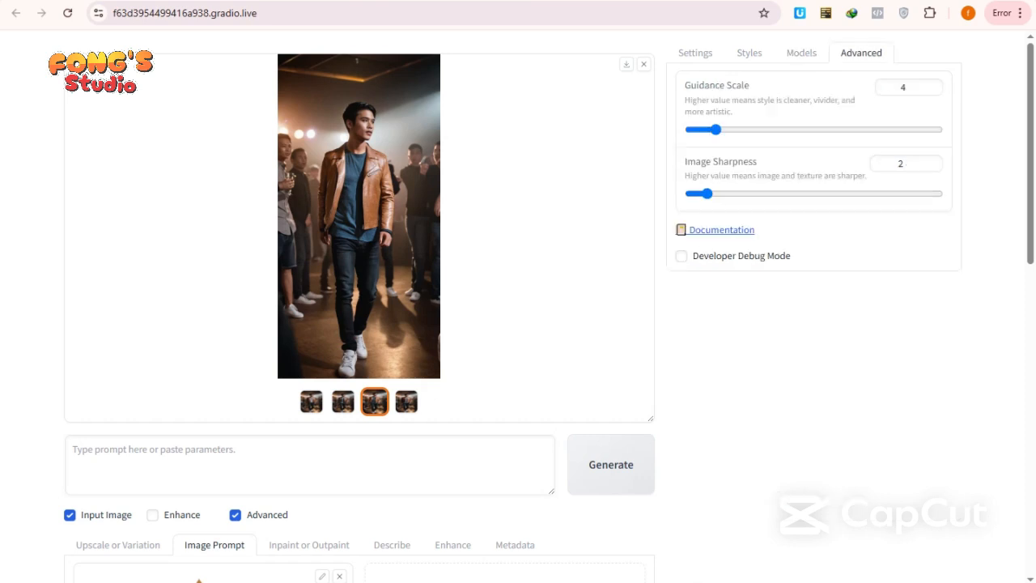
left_click(681, 256)
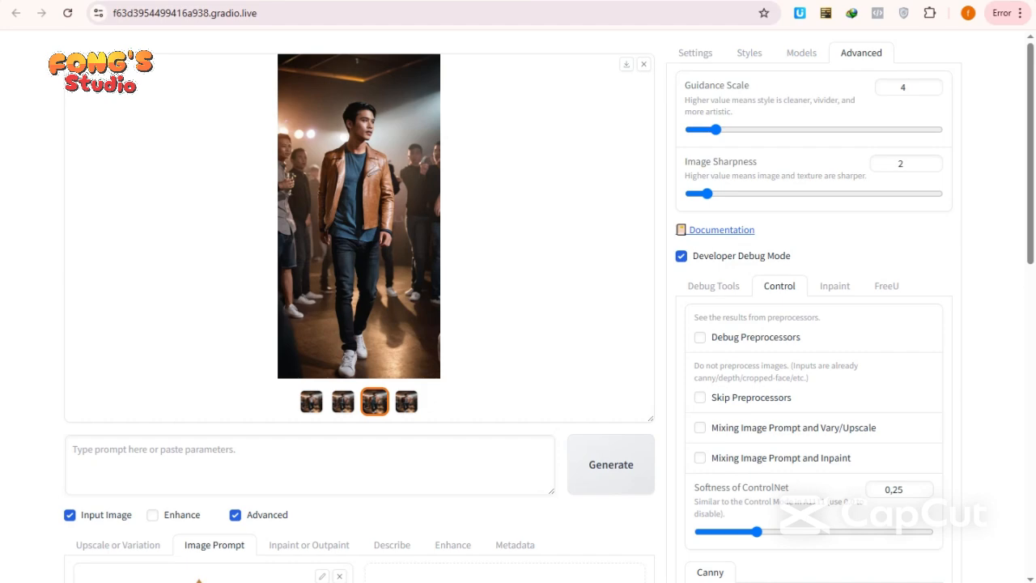
Step: Review the debug tool settings and enable Mixing Image Prompt and Inpaint in the control options
left_click(713, 286)
scroll(518, 306, "down", 2)
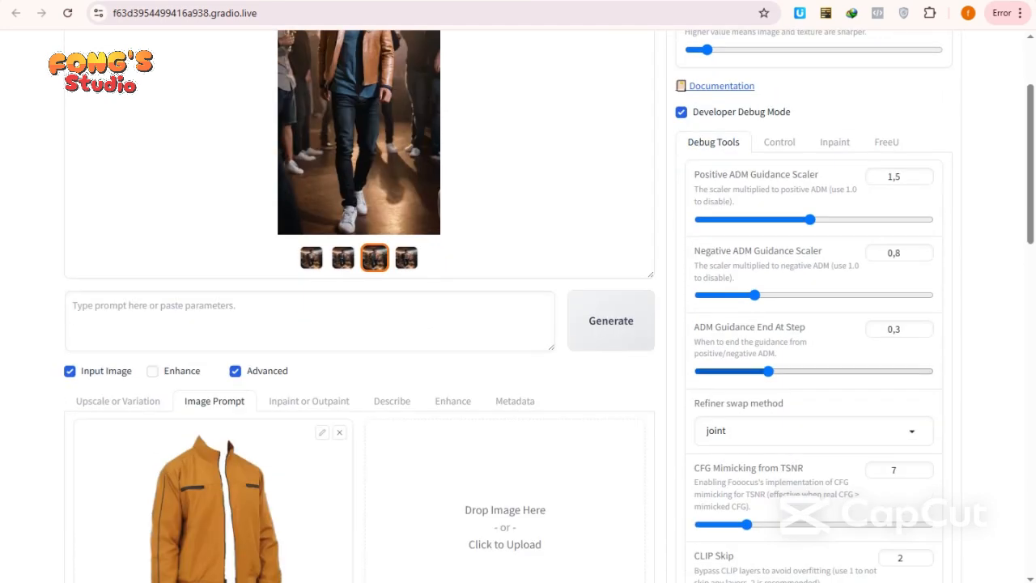
scroll(518, 306, "up", 2)
scroll(518, 305, "down", 3)
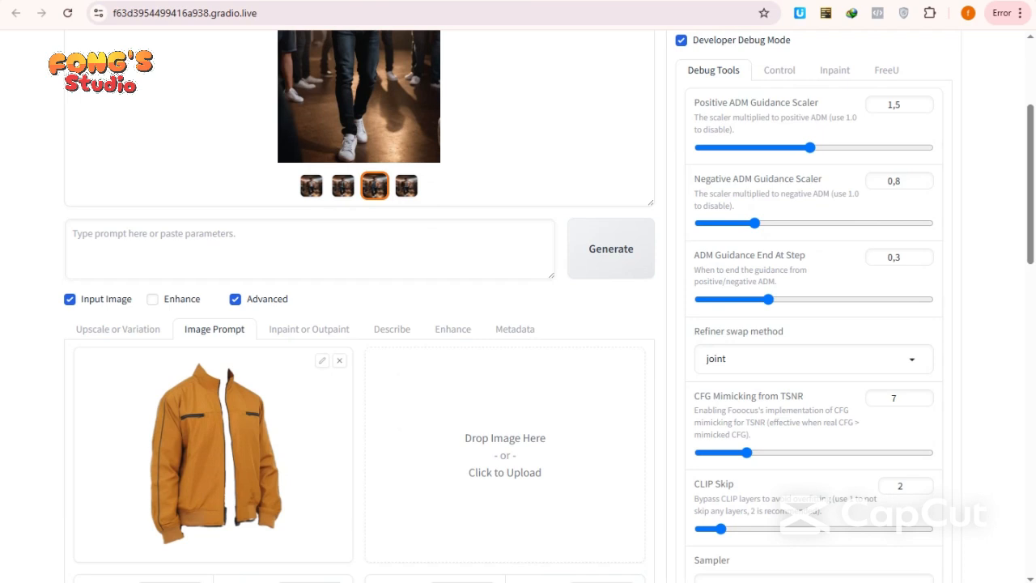
scroll(518, 306, "up", 2)
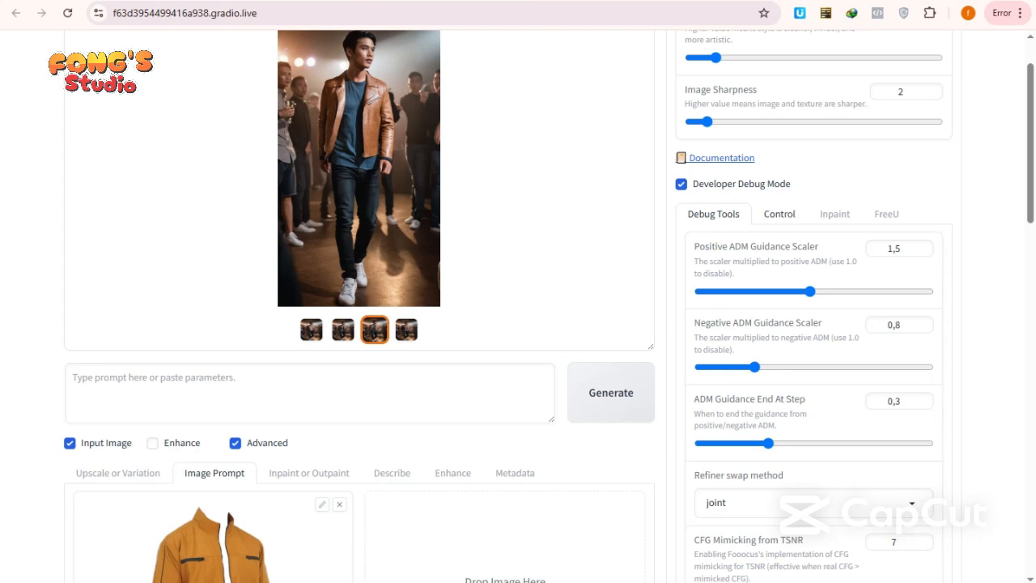
left_click(779, 214)
scroll(518, 306, "down", 2)
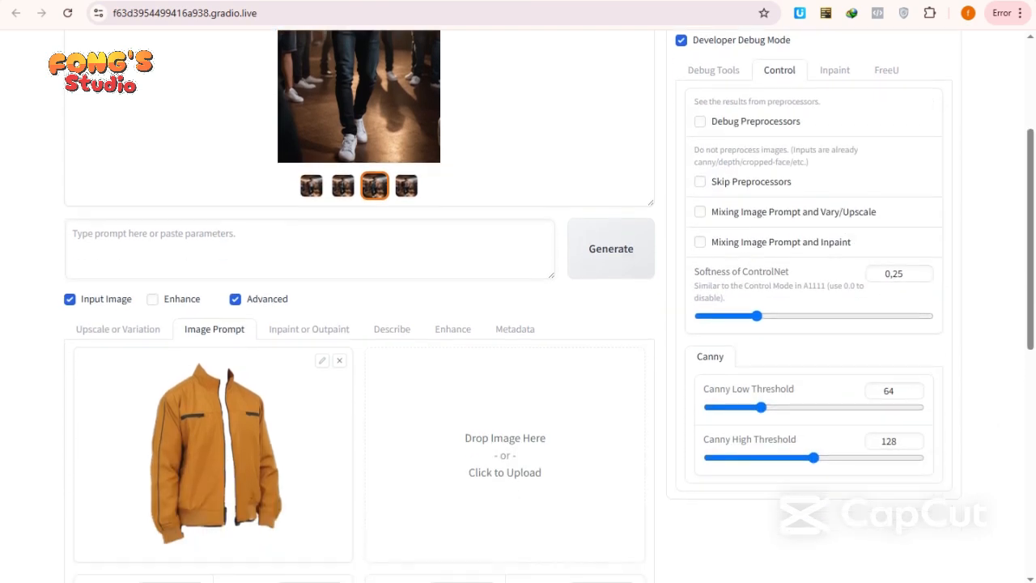
left_click(699, 241)
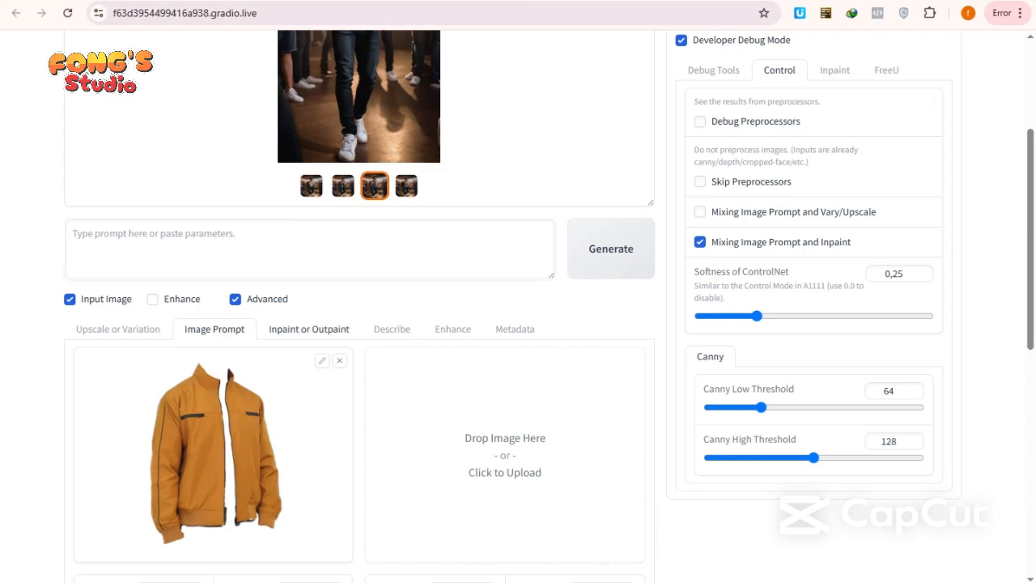
Step: Check the masked shirt image and the available inpaint methods, keeping Modify Content as the method
left_click(308, 329)
scroll(474, 359, "down", 5)
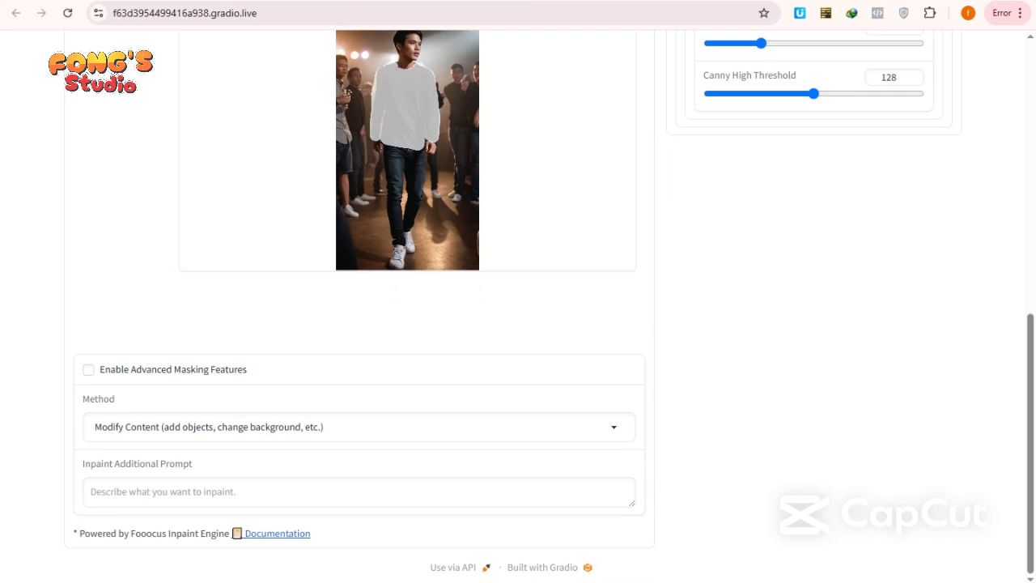
left_click(359, 426)
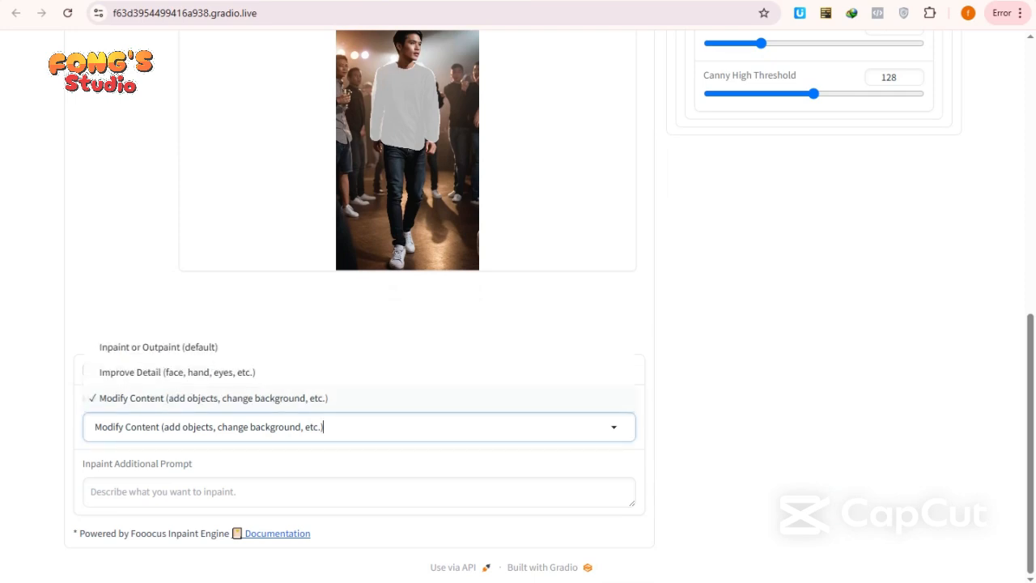
key("Escape")
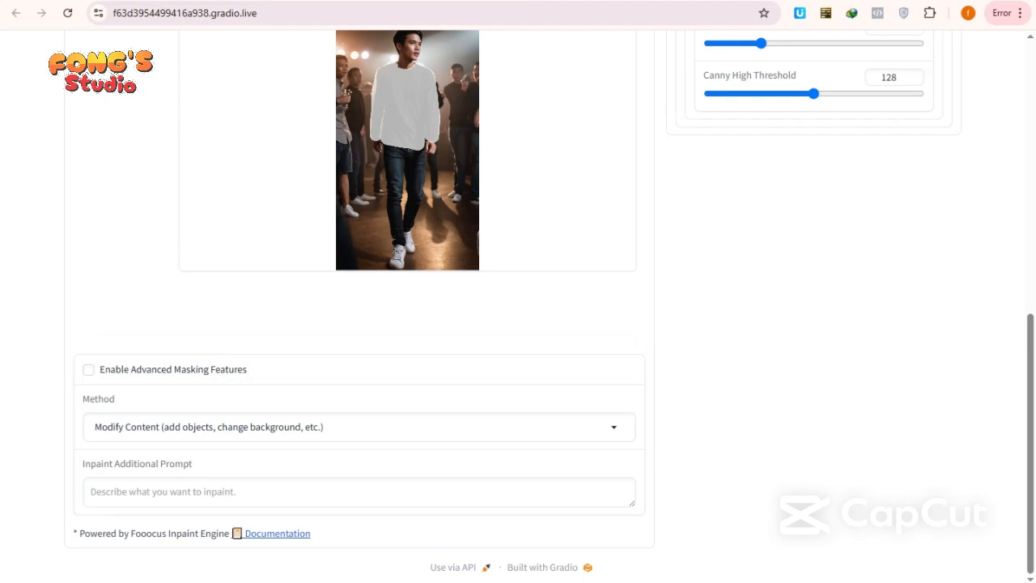
scroll(518, 300, "up", 8)
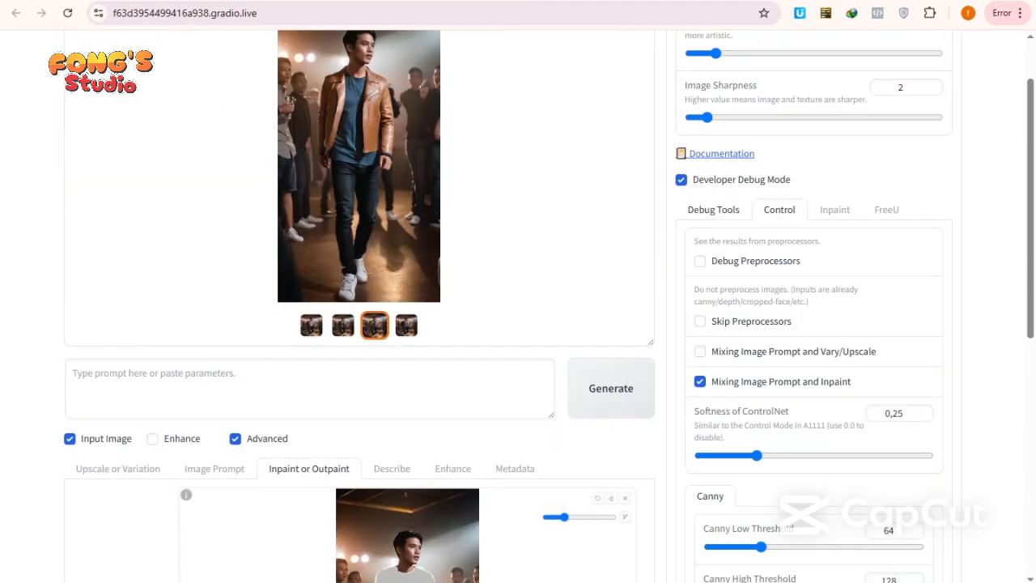
scroll(518, 308, "down", 2)
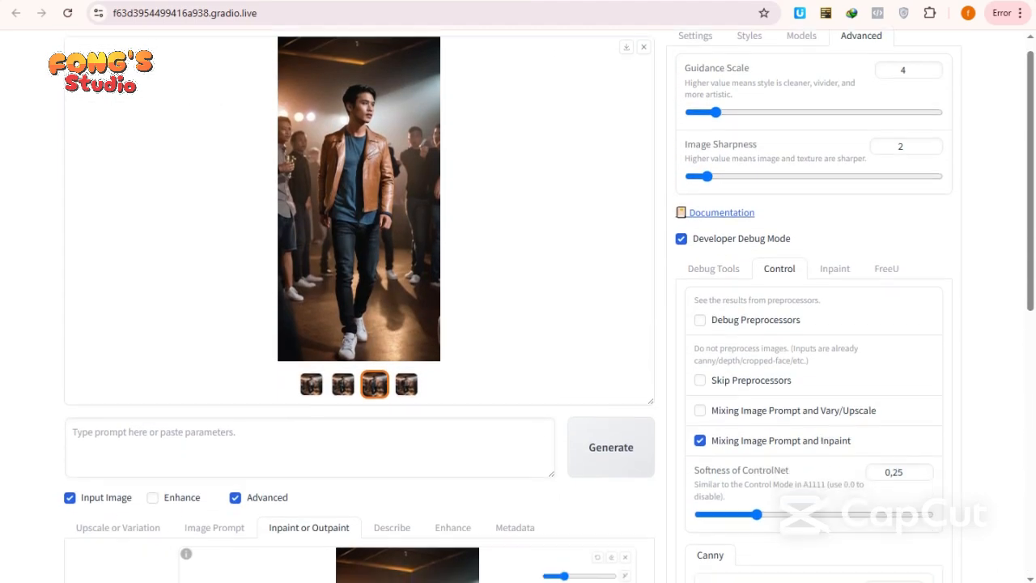
scroll(518, 308, "up", 2)
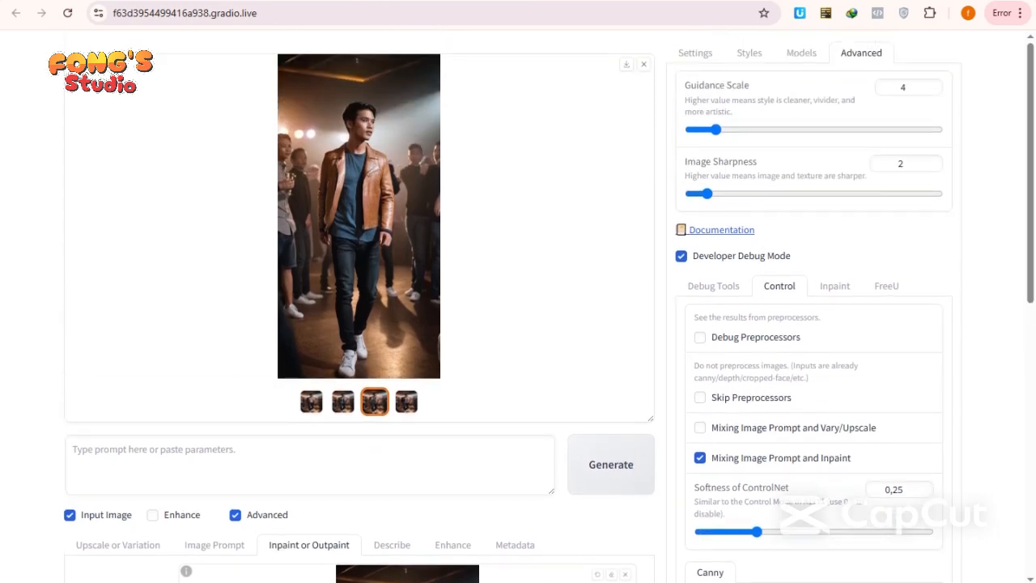
Step: Compare the jacket reference and its Image Prompt settings with the masked shirt in the inpaint image
left_click(374, 450)
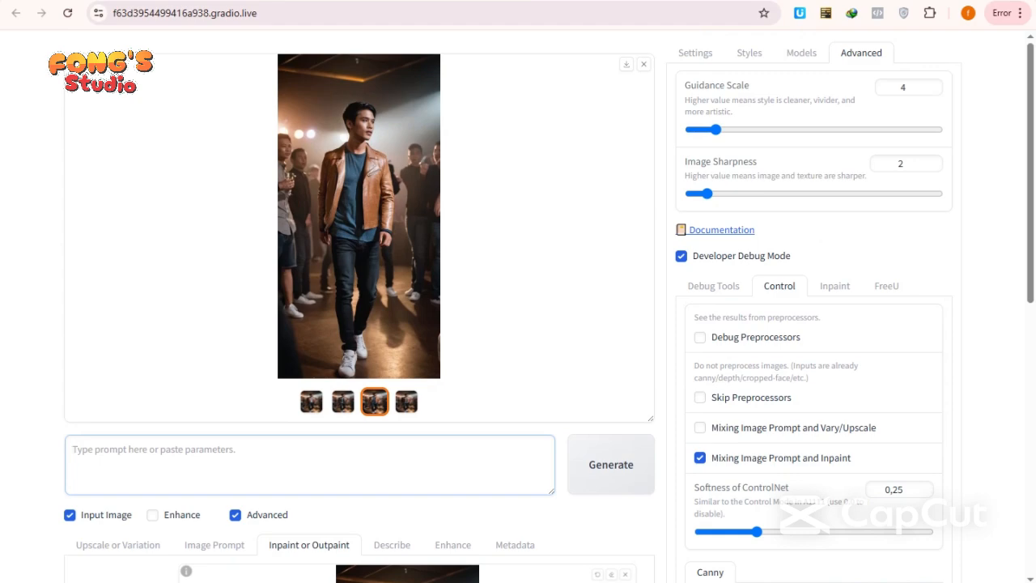
scroll(517, 307, "down", 3)
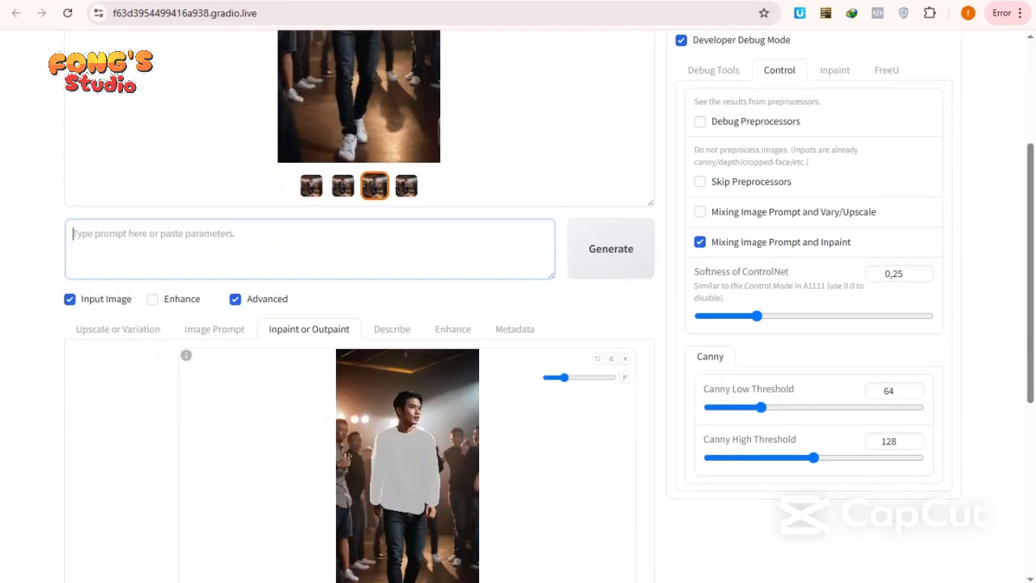
left_click(213, 329)
scroll(213, 328, "down", 3)
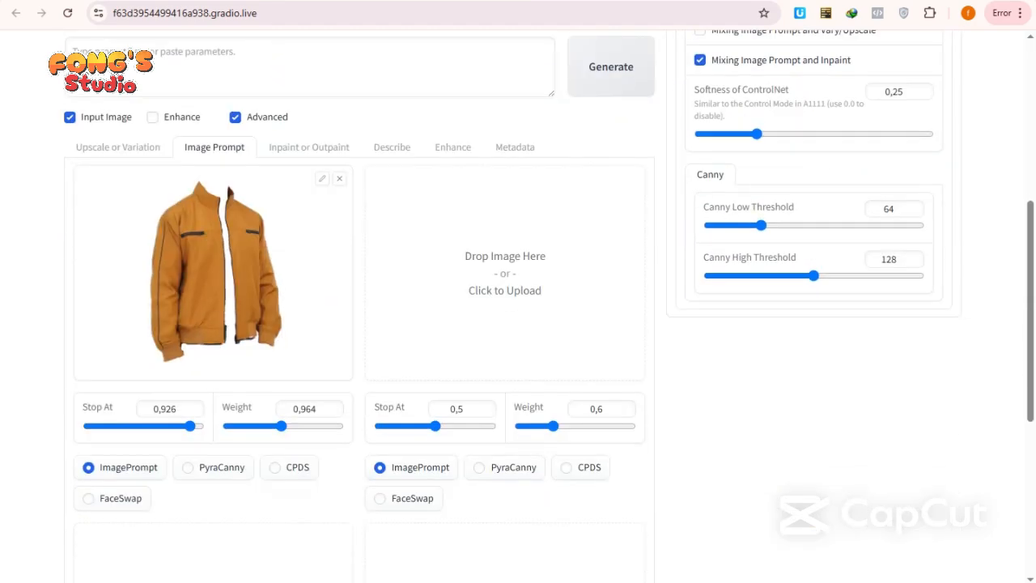
left_click(310, 147)
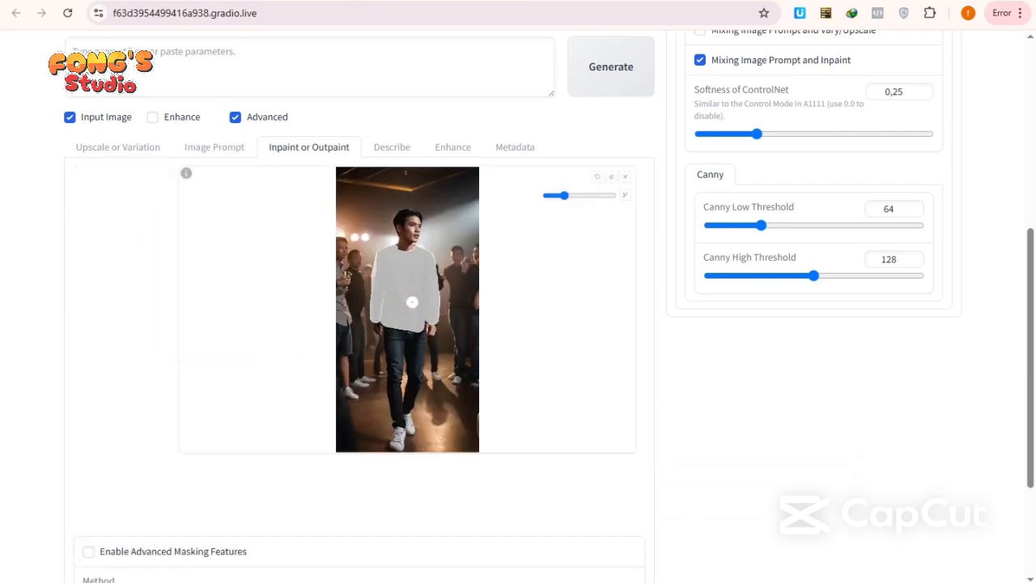
scroll(445, 348, "up", 5)
scroll(518, 306, "up", 1)
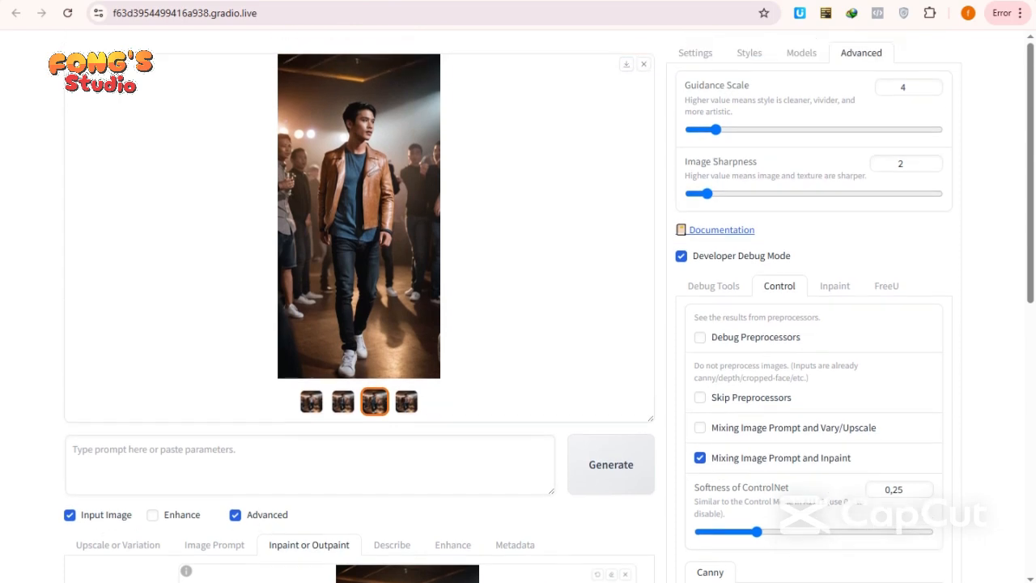
Step: Review the general, style, model and advanced settings, and start generating the inpainted jacket images
left_click(694, 52)
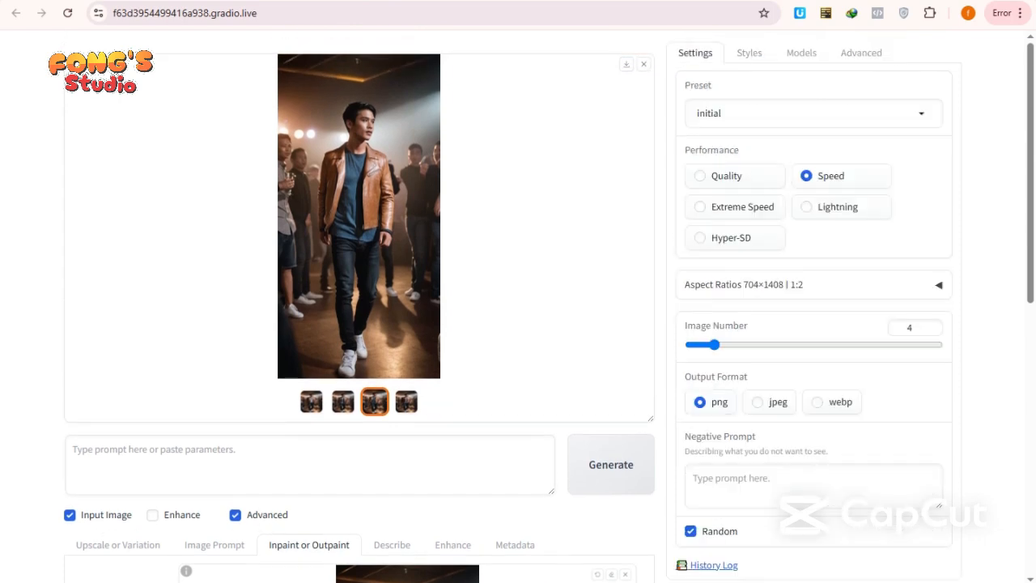
left_click(748, 53)
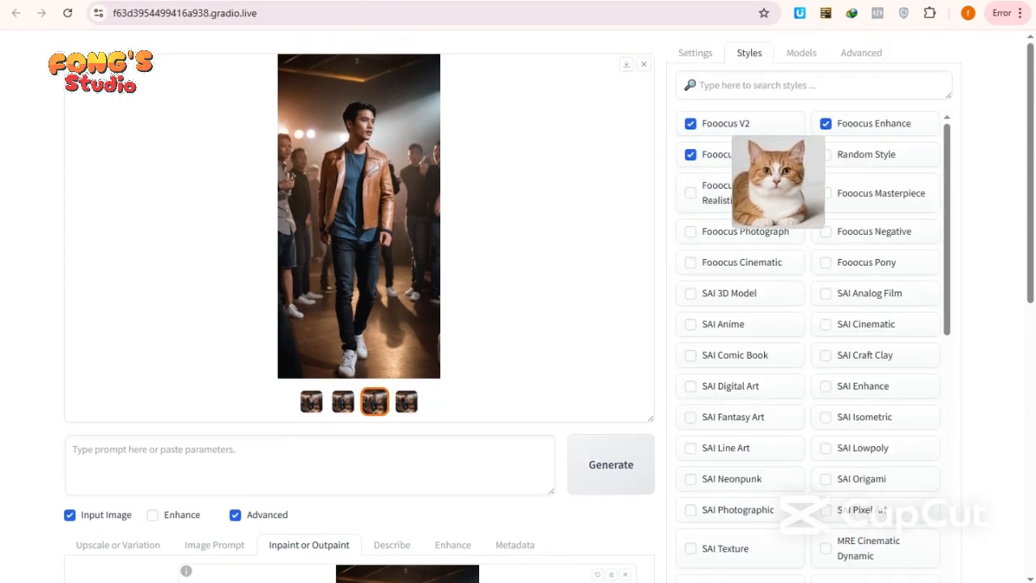
left_click(801, 53)
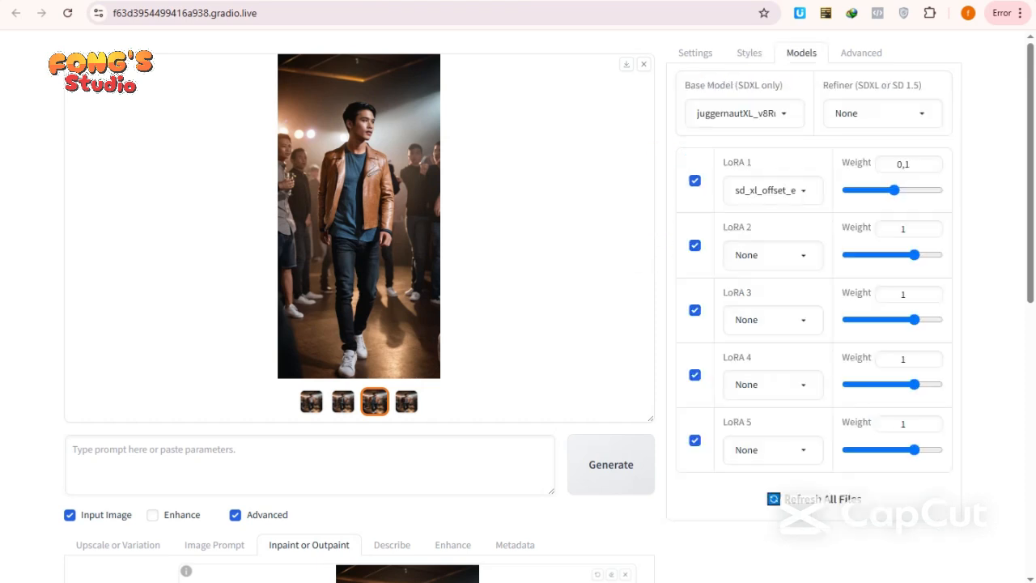
left_click(861, 53)
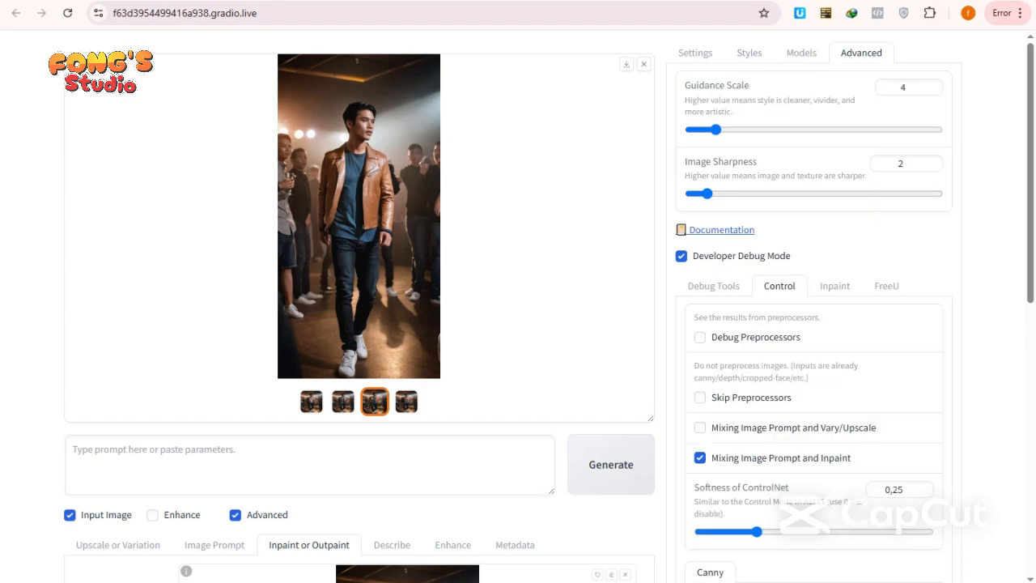
scroll(810, 324, "down", 2)
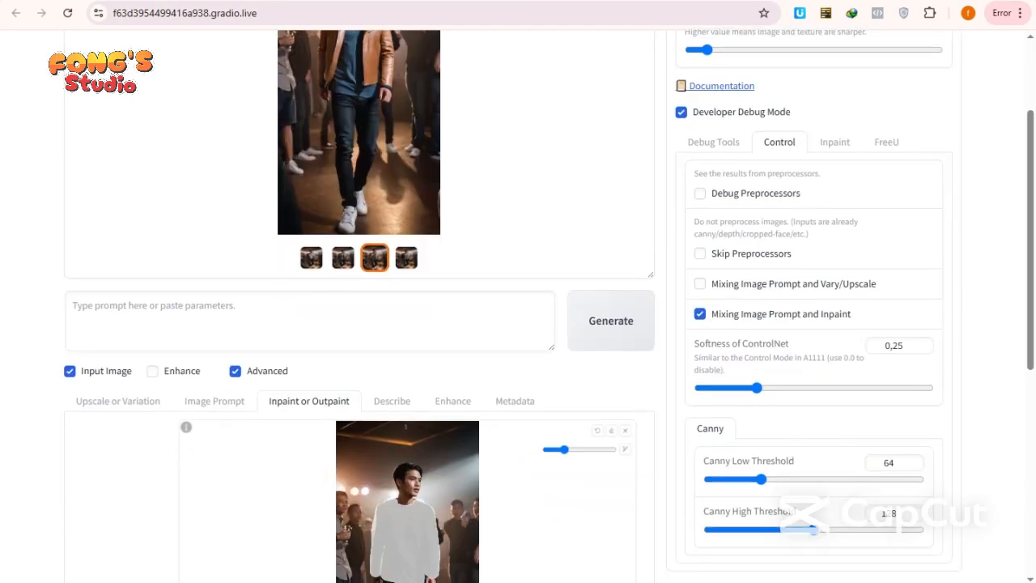
scroll(809, 324, "up", 2)
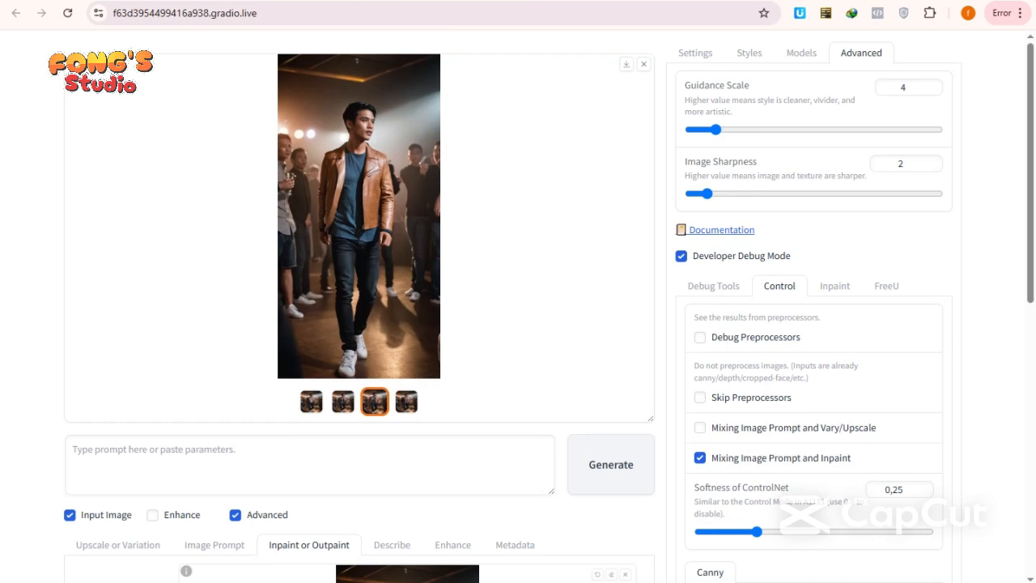
key("ctrl+Return")
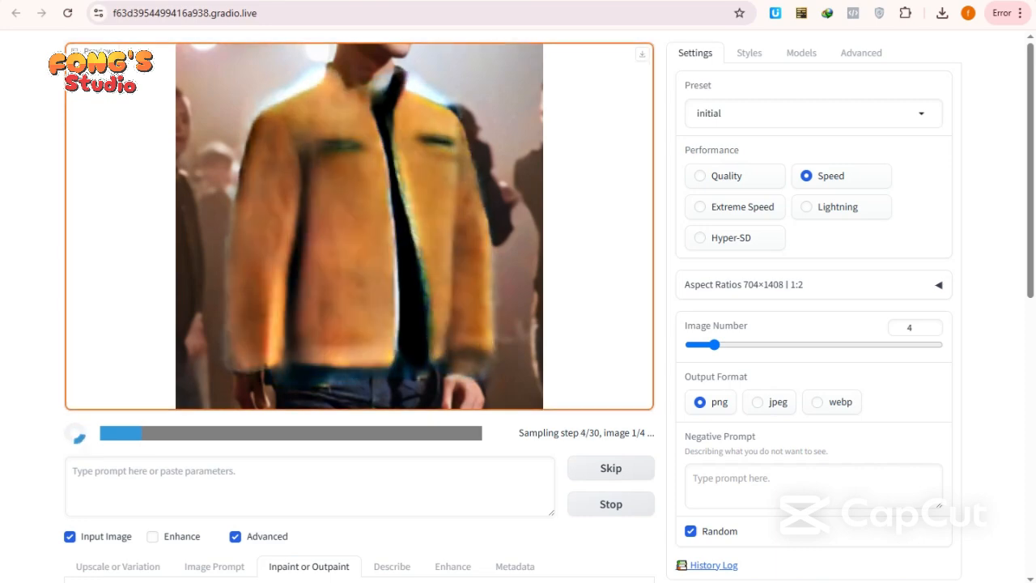
Step: Switch to the Colab notebook and view output images 2025-05-20_05-33-00_2616.png and 2025-05-20_05-33-32_2050.png from the 2025-05-20 outputs folder
key("ctrl+Tab")
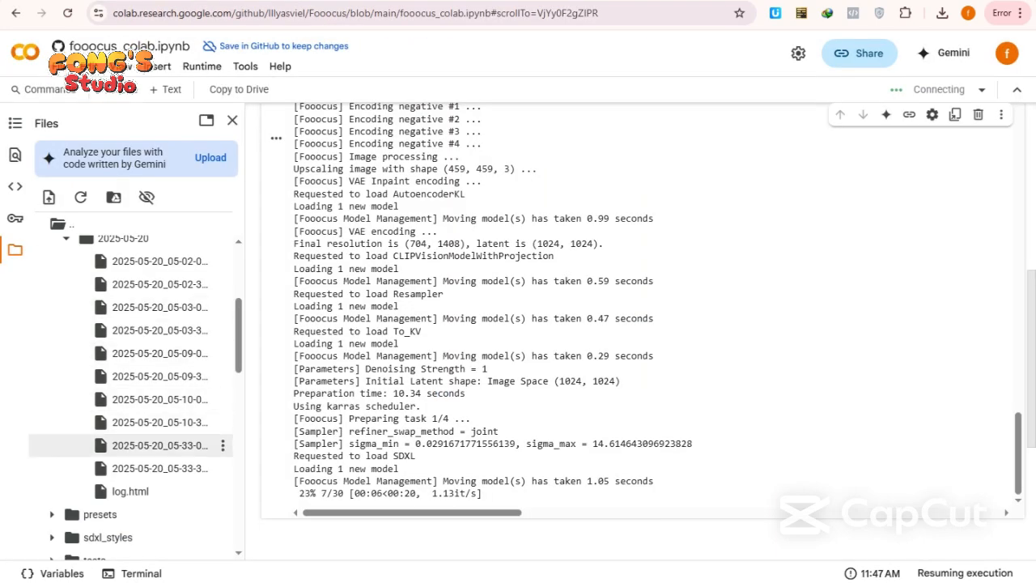
double_click(160, 445)
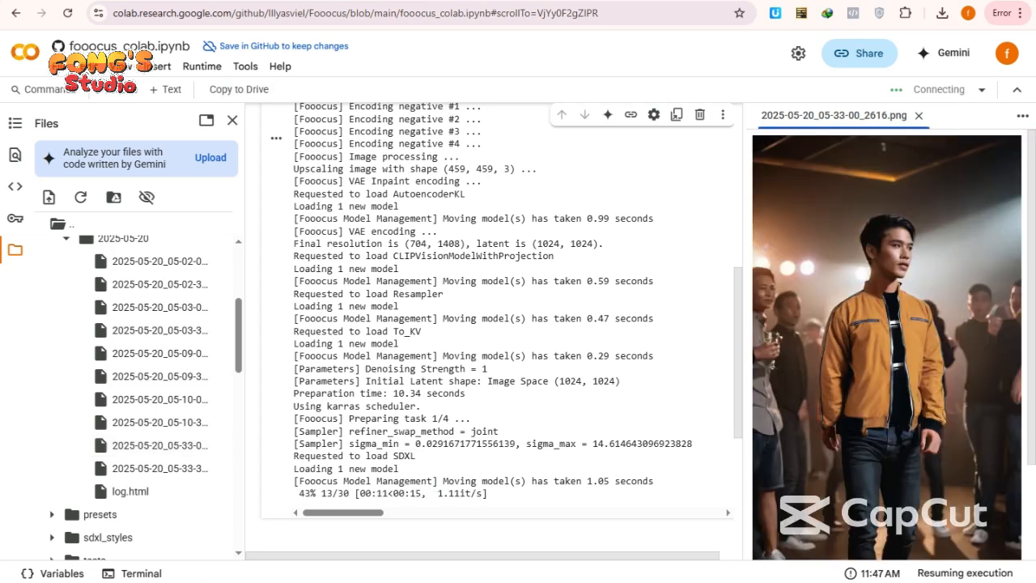
scroll(886, 344, "down", 1)
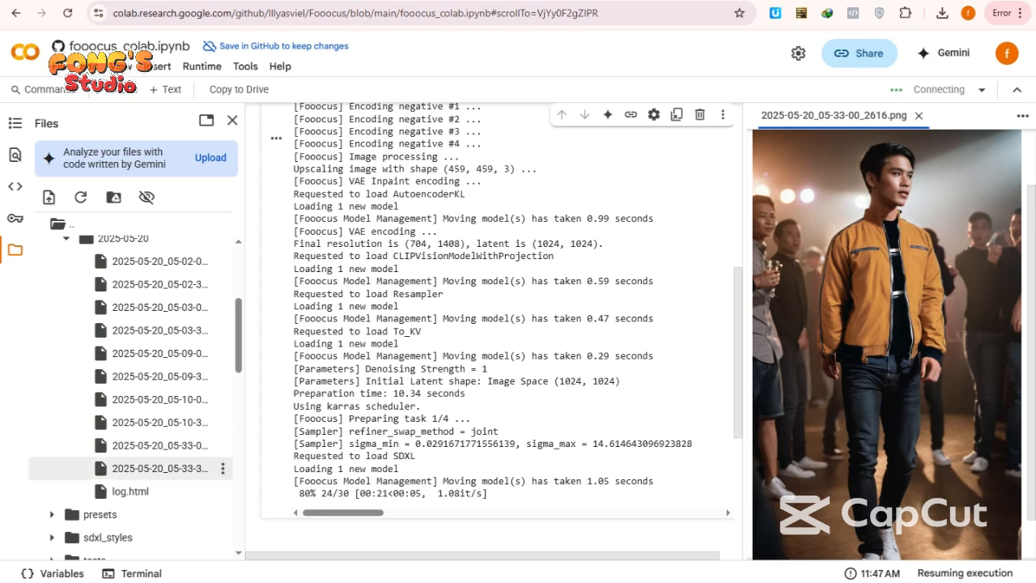
double_click(158, 468)
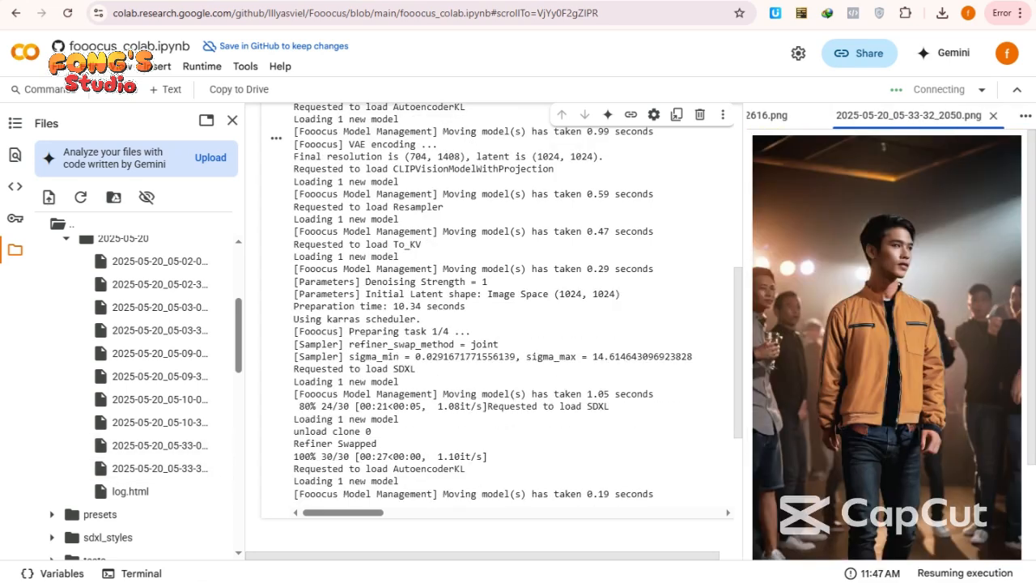
scroll(134, 293, "up", 3)
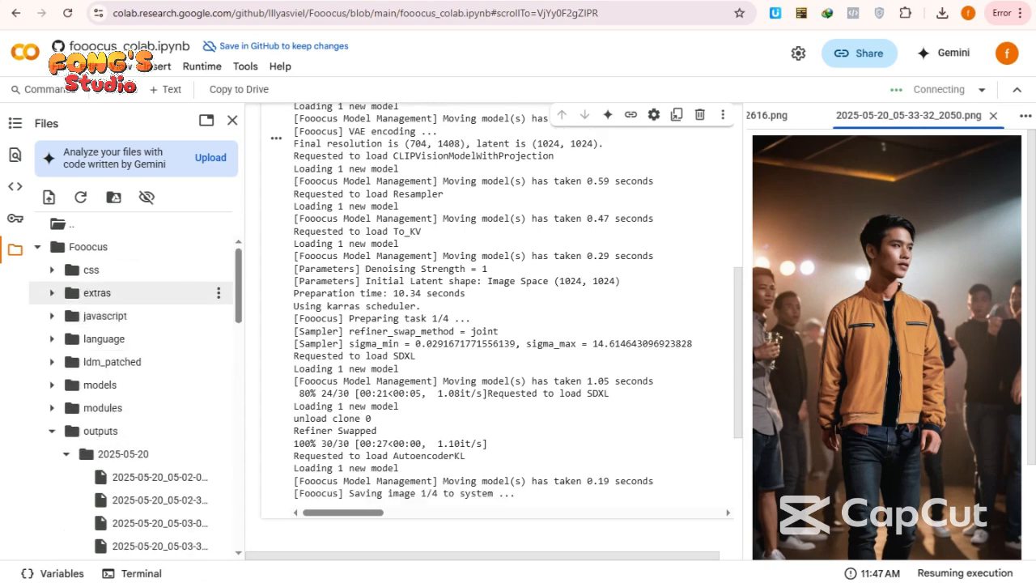
scroll(886, 344, "down", 2)
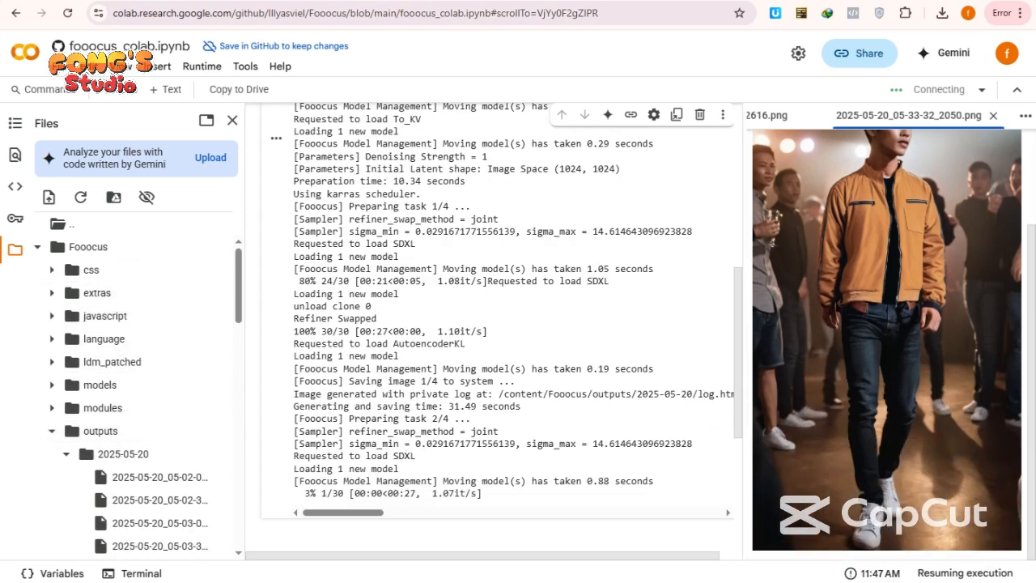
Step: Switch back to Fooocus and look through the model, style and general settings while the images generate
key("ctrl+Tab")
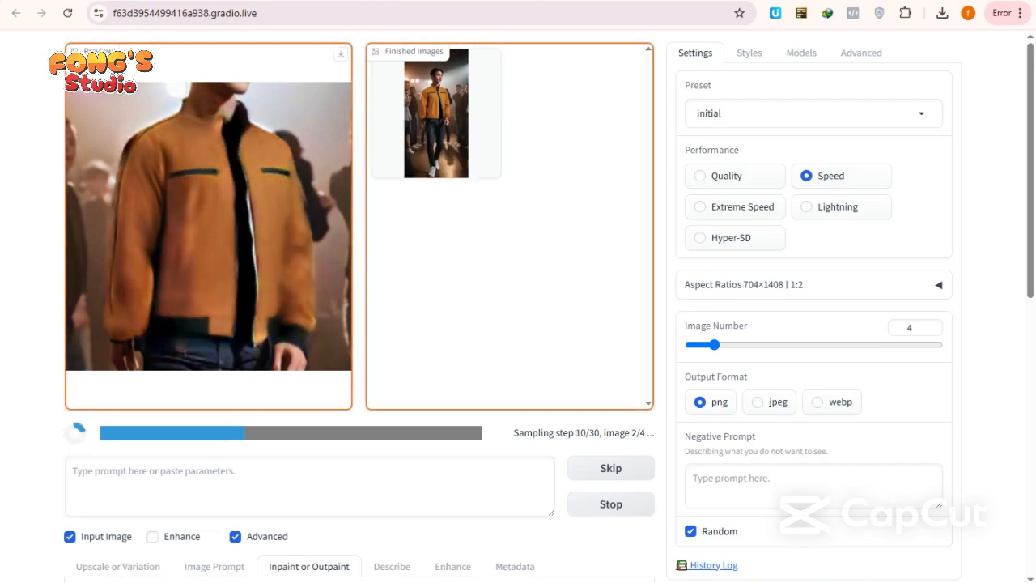
left_click(802, 52)
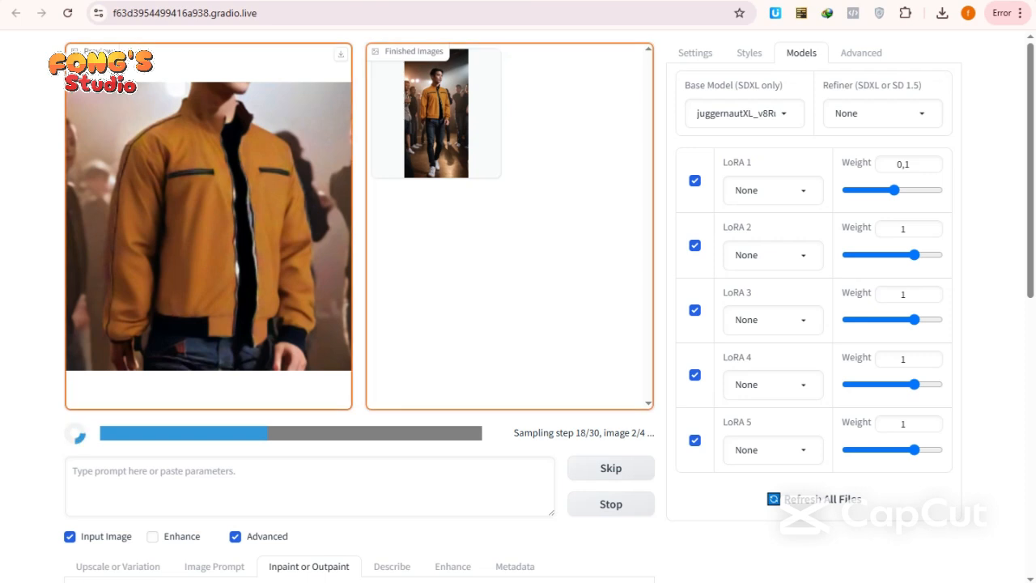
left_click(748, 53)
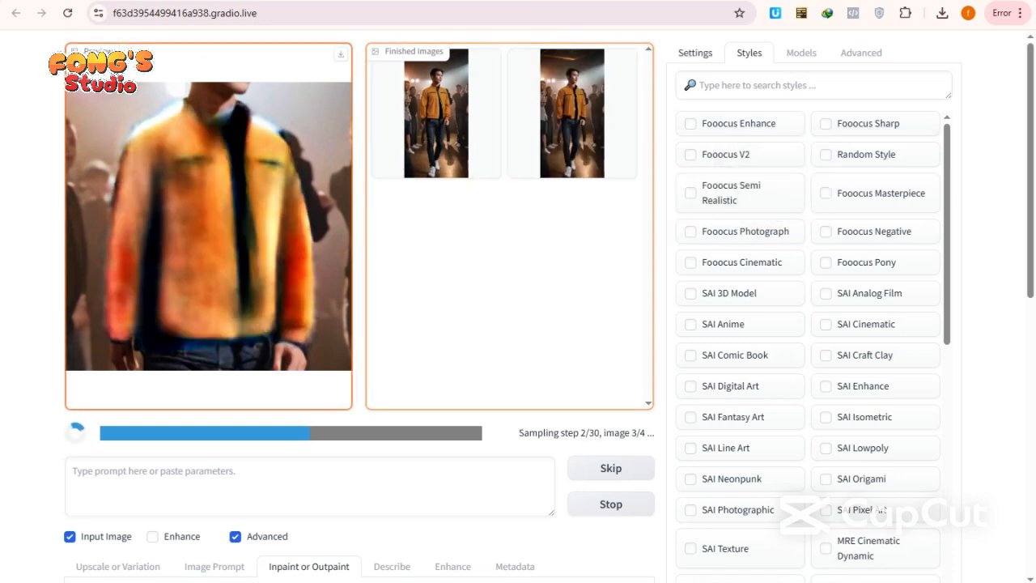
left_click(695, 53)
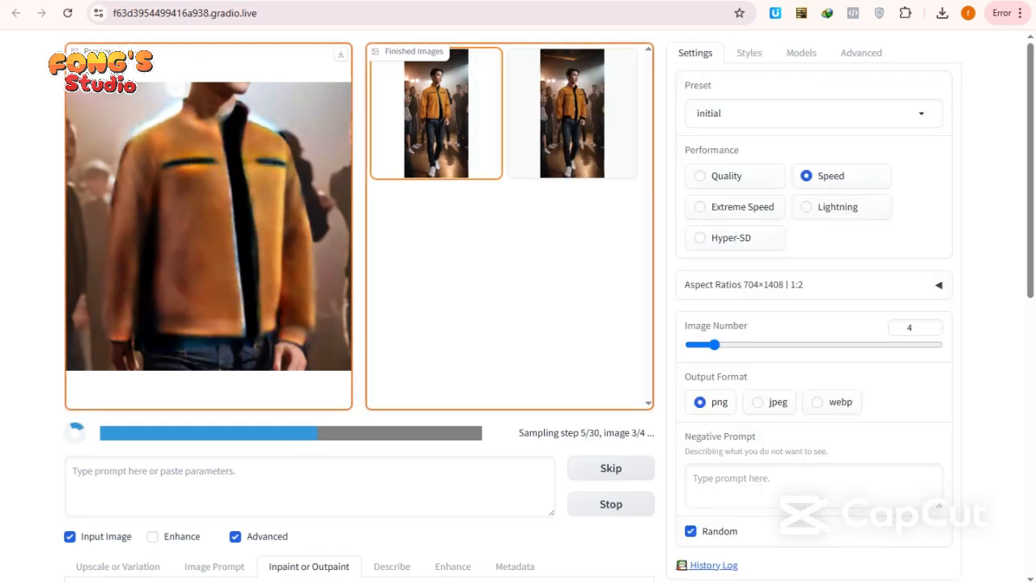
Step: View the first two finished jacket images enlarged and close the full-size viewer
left_click(436, 112)
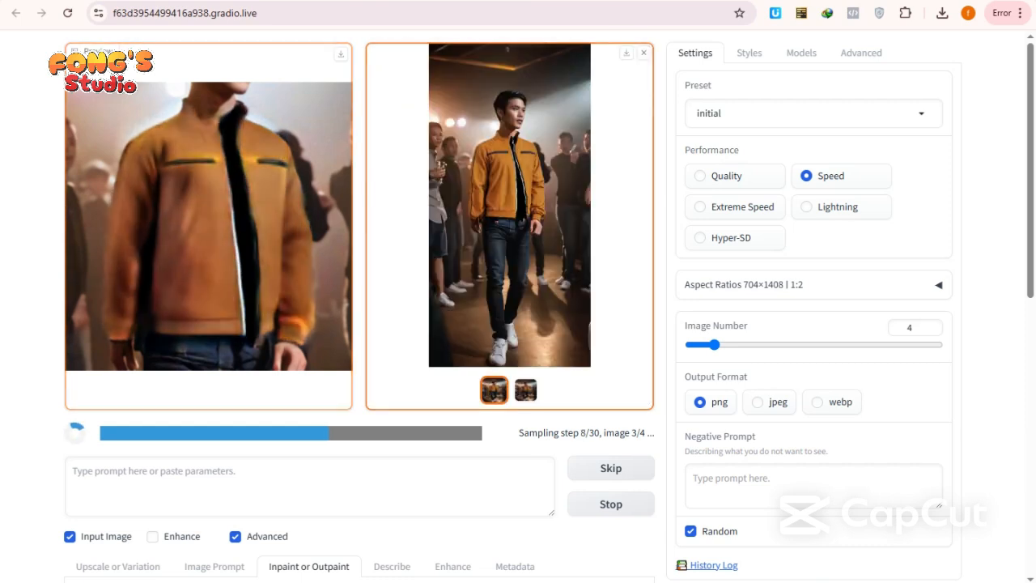
left_click(509, 205)
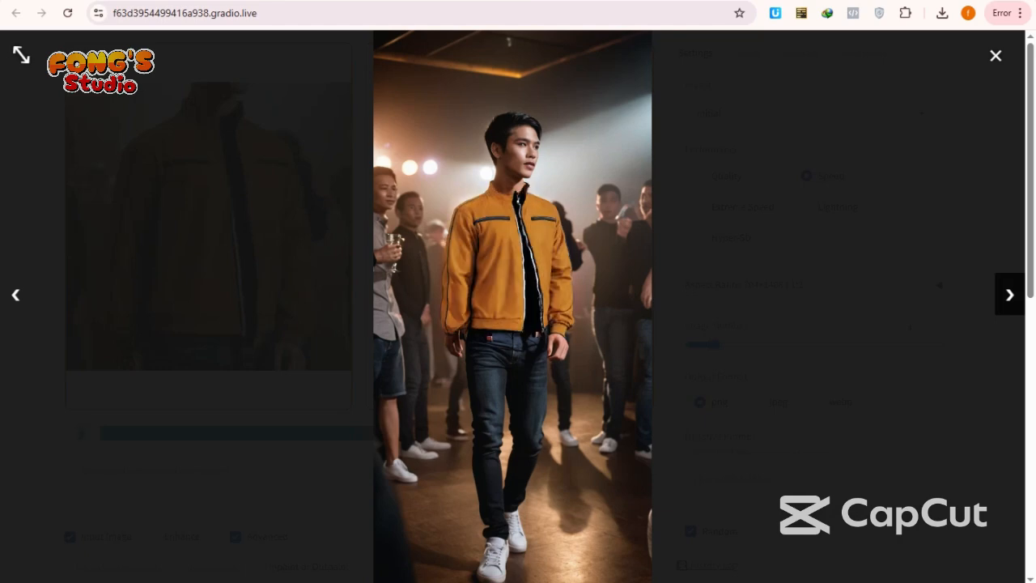
left_click(1008, 295)
left_click(995, 55)
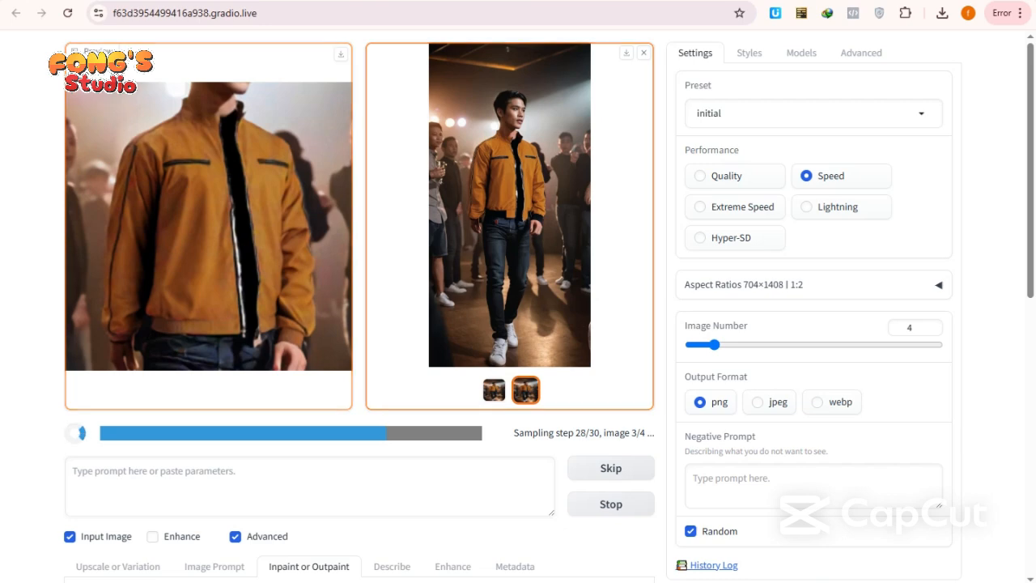
Step: Compare the jacket reference in Image Prompt with the finished images, viewing the results enlarged one after another
scroll(518, 324, "down", 4)
left_click(214, 279)
scroll(214, 280, "down", 1)
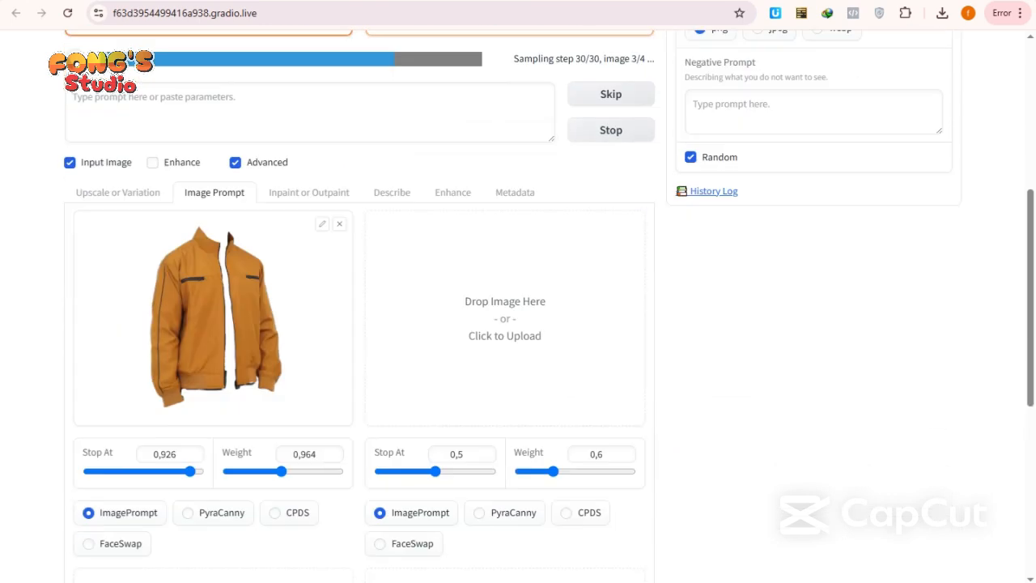
scroll(518, 324, "down", 1)
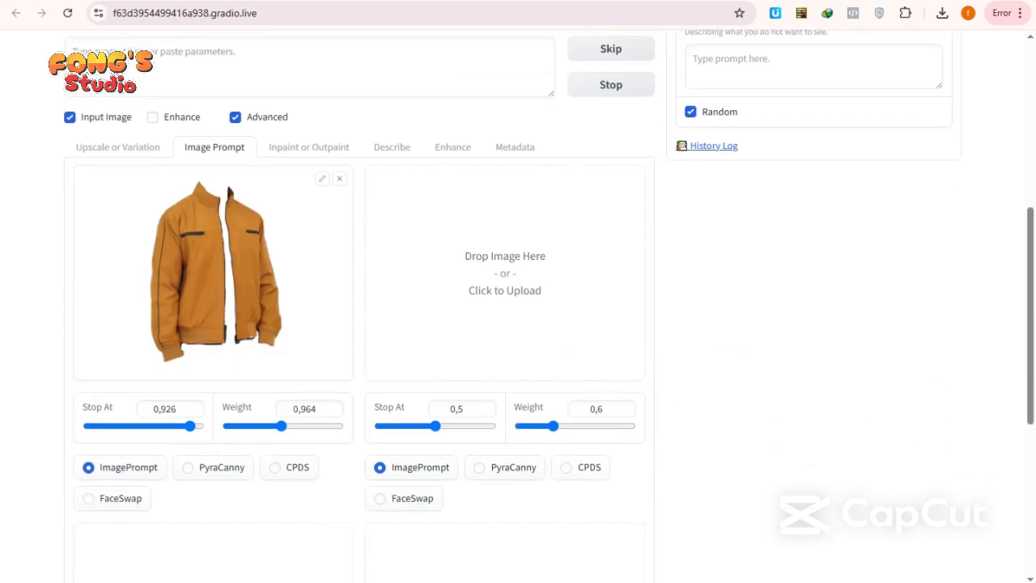
scroll(518, 324, "up", 5)
left_click(509, 203)
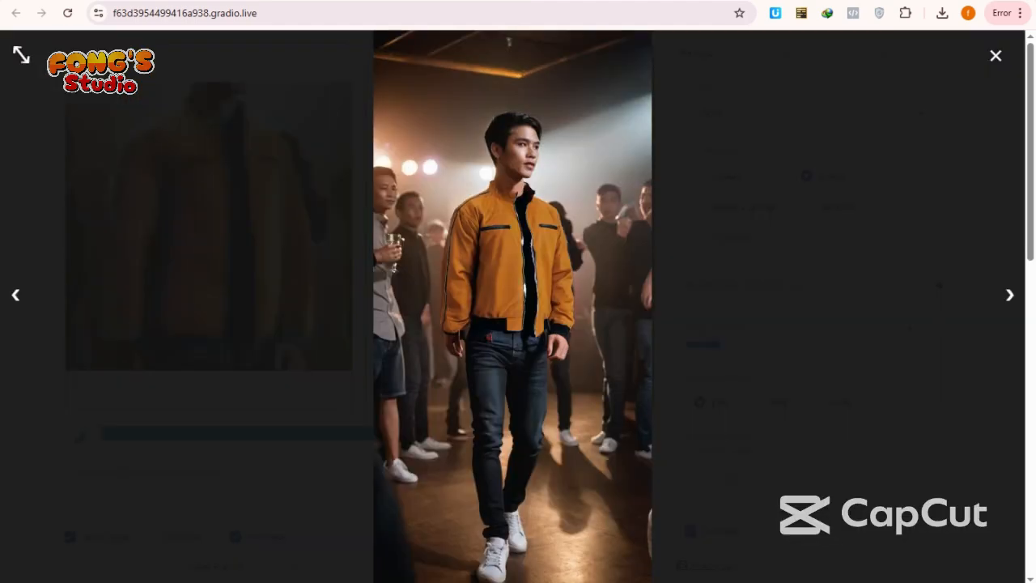
left_click(1009, 295)
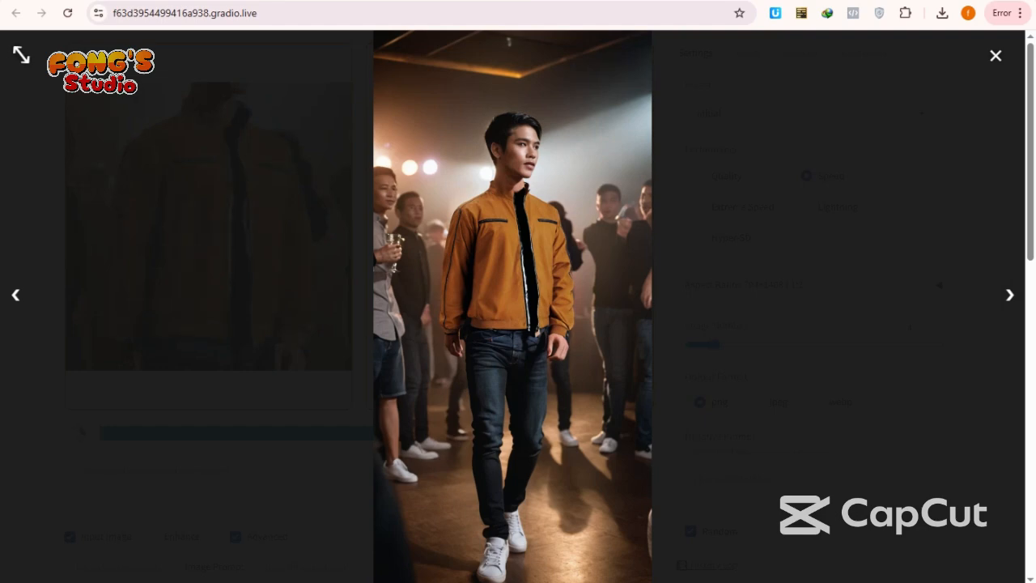
Step: Reopen the finished jacket images enlarged and compare them one after another in the full-size viewer
left_click(995, 55)
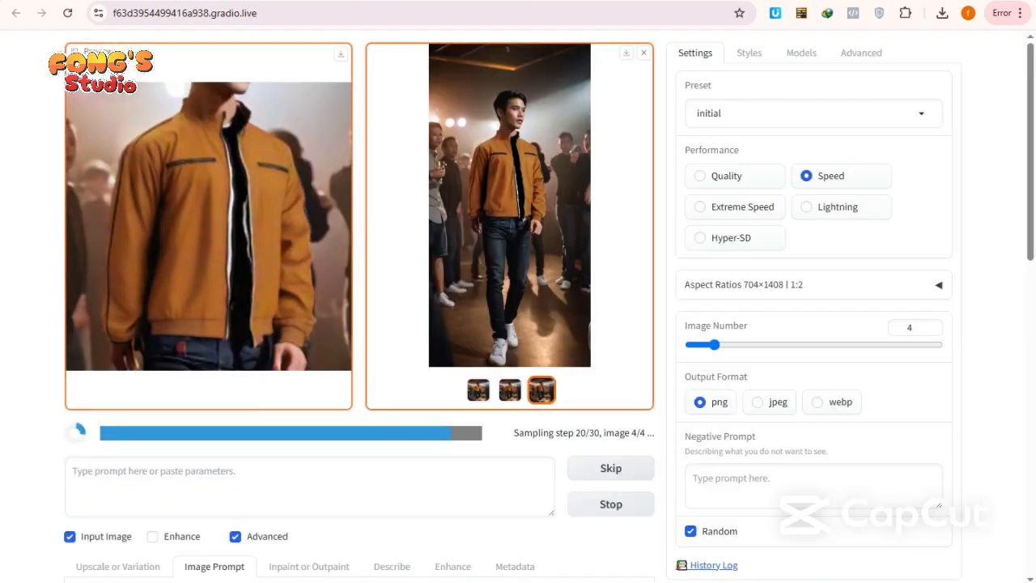
left_click(509, 205)
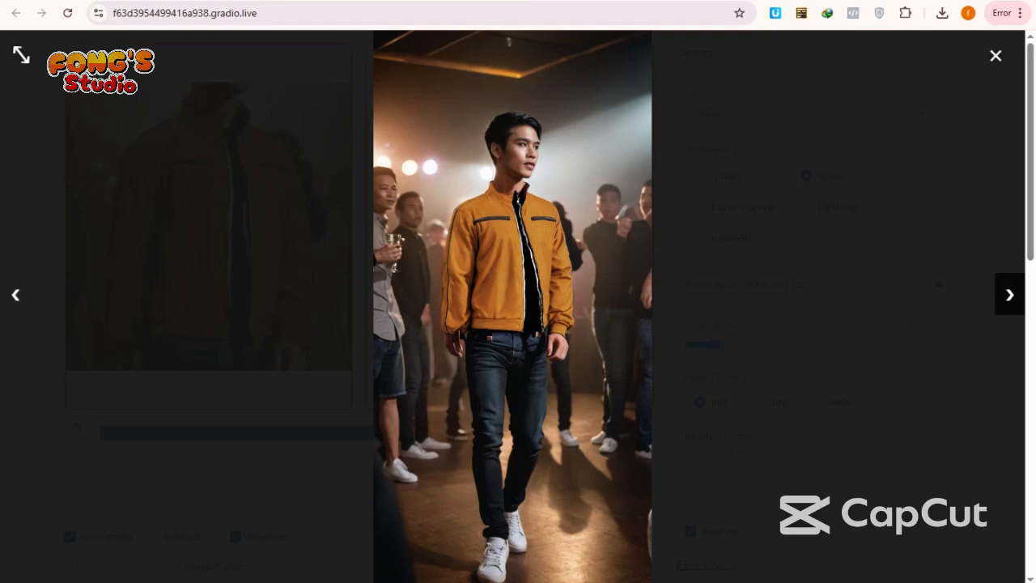
left_click(1009, 295)
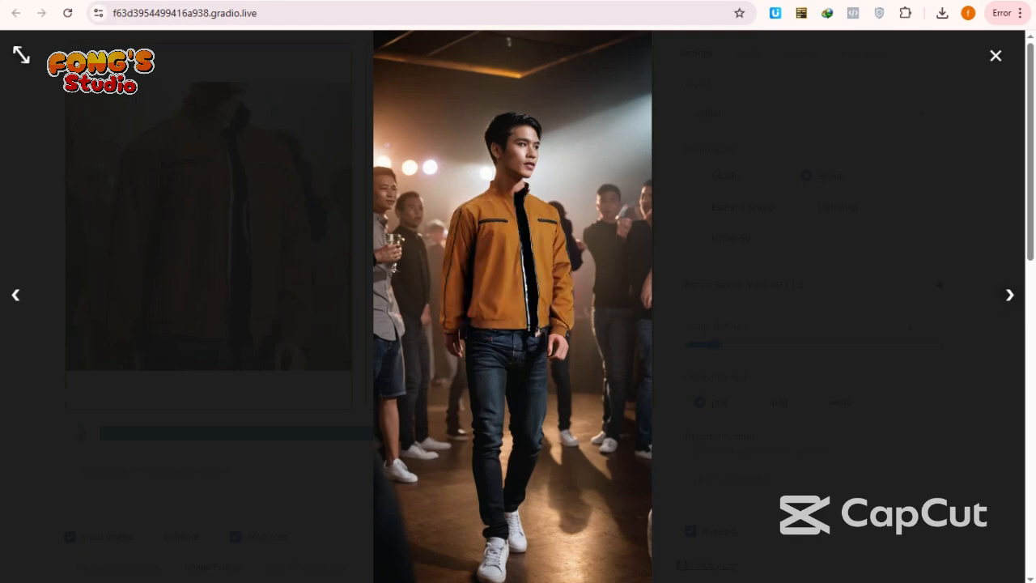
left_click(996, 55)
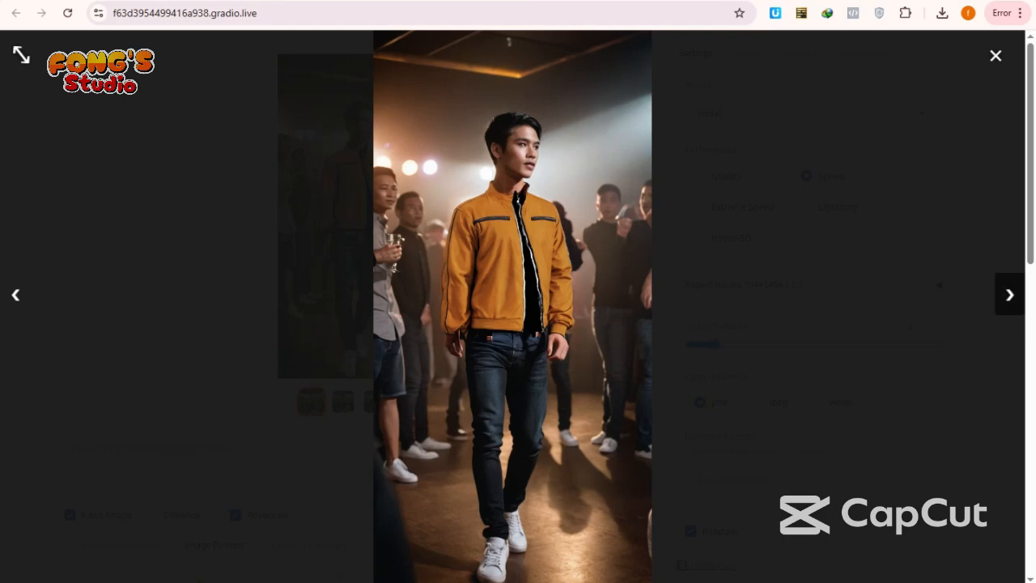
left_click(1009, 295)
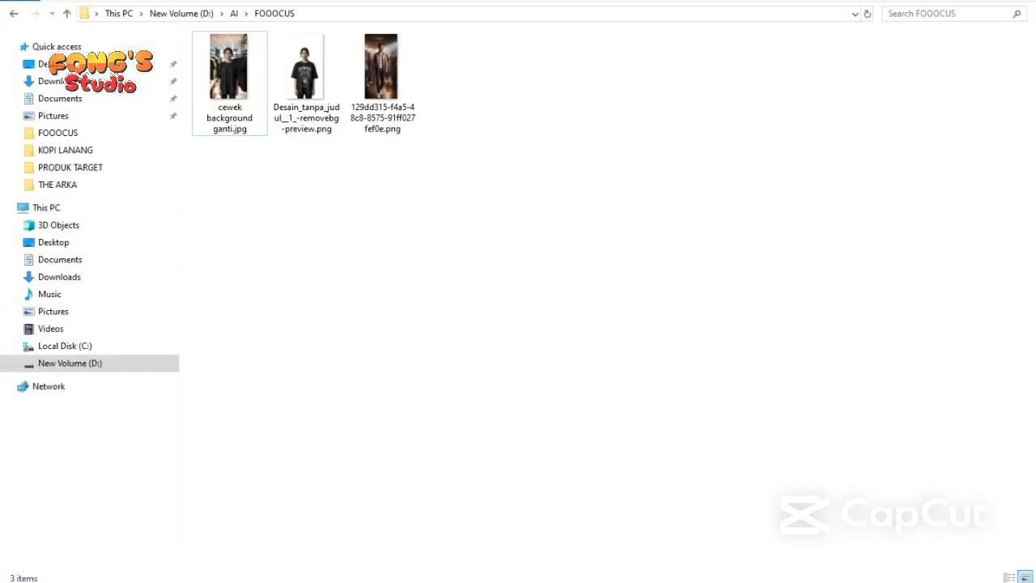
Step: In File Explorer, go from the FOOOCUS folder to AI > PRODUK TARGET and look at the original jacket photo, the Artboard2 .webp file
left_click(234, 13)
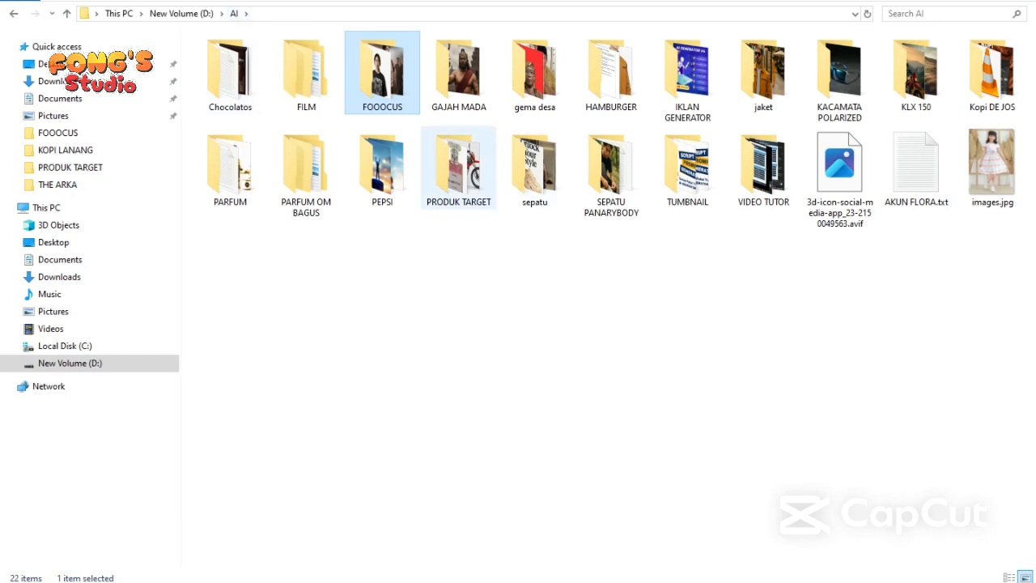
double_click(451, 182)
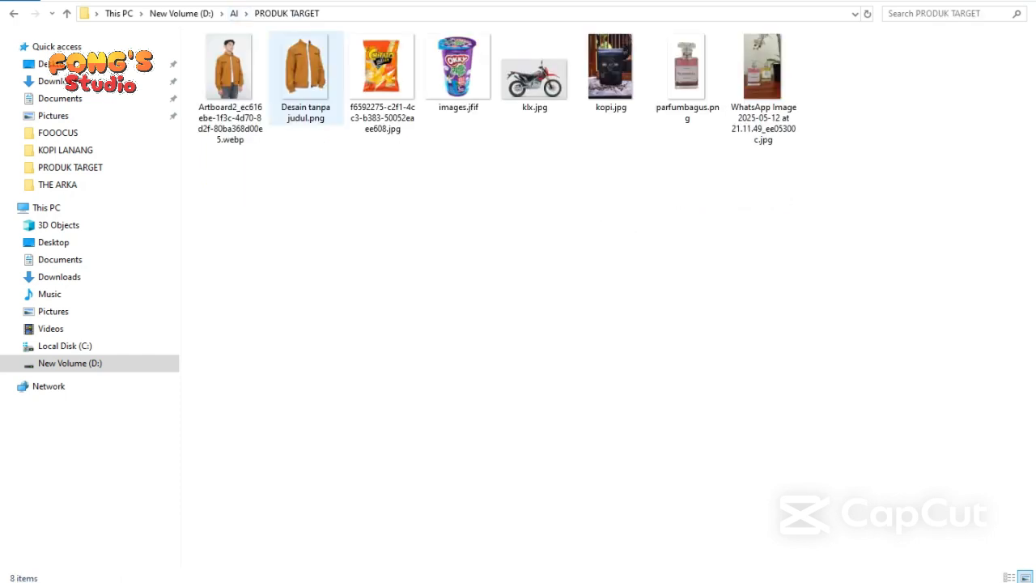
left_click(230, 81)
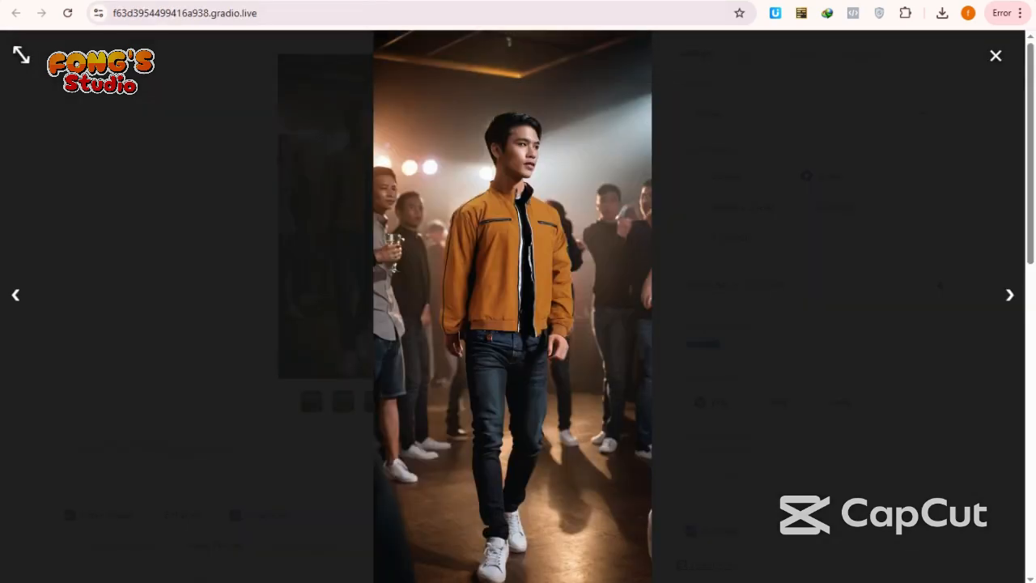
Step: Back in Fooocus, close the enlarged result and review the masked inpaint image, the jacket image prompt and the final generated image
key("Escape")
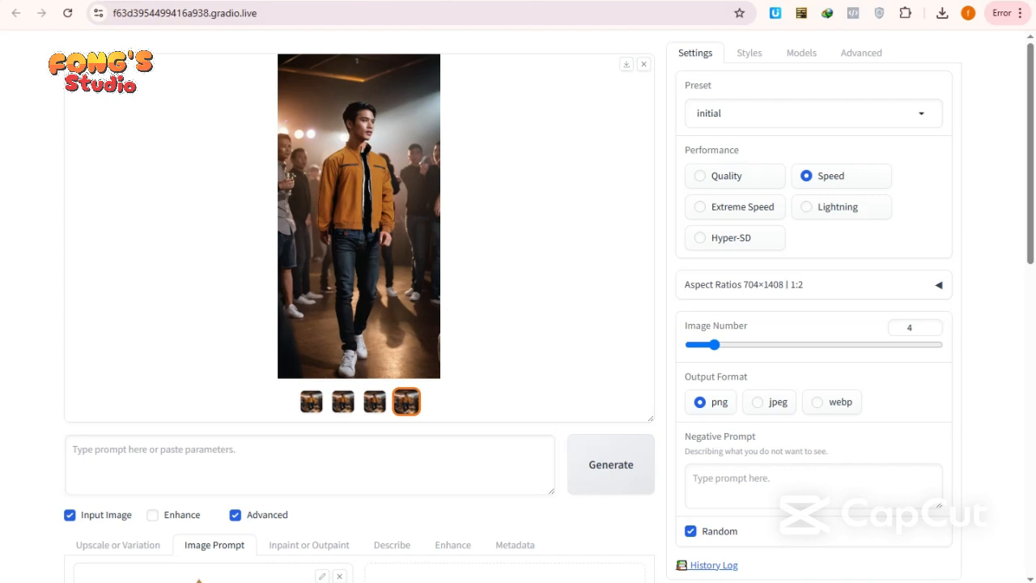
scroll(518, 324, "down", 3)
left_click(309, 328)
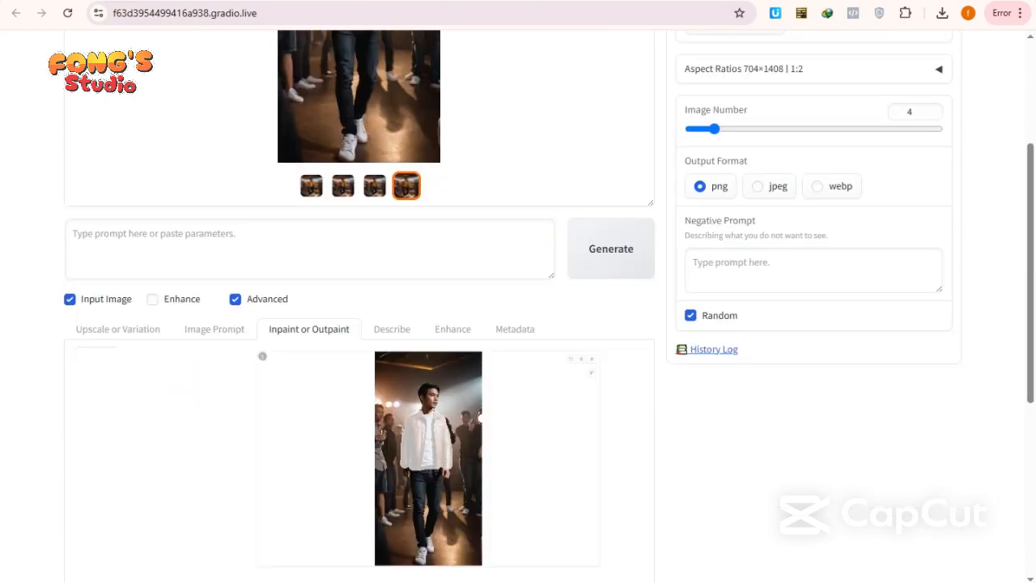
scroll(425, 242, "down", 2)
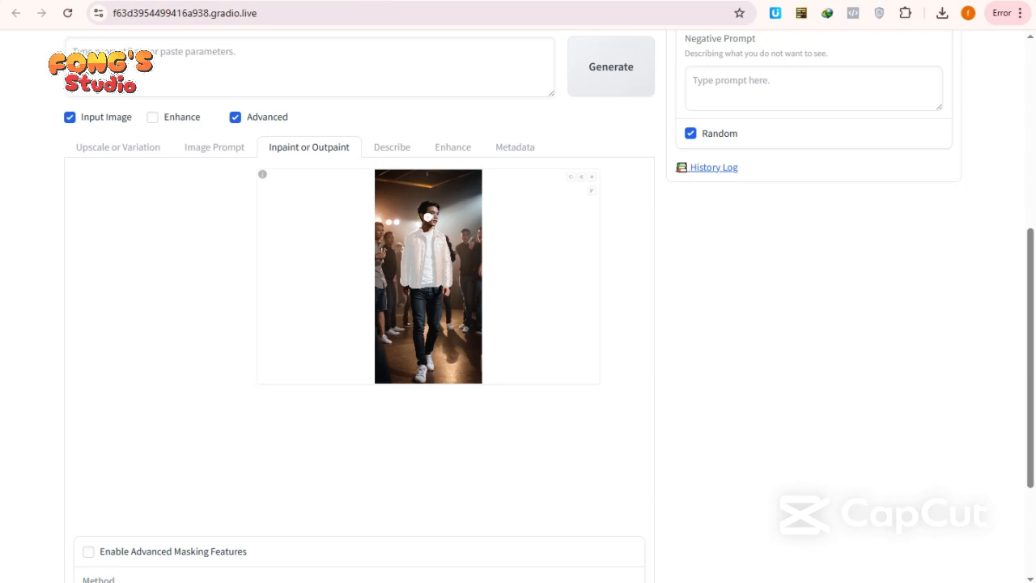
left_click(214, 147)
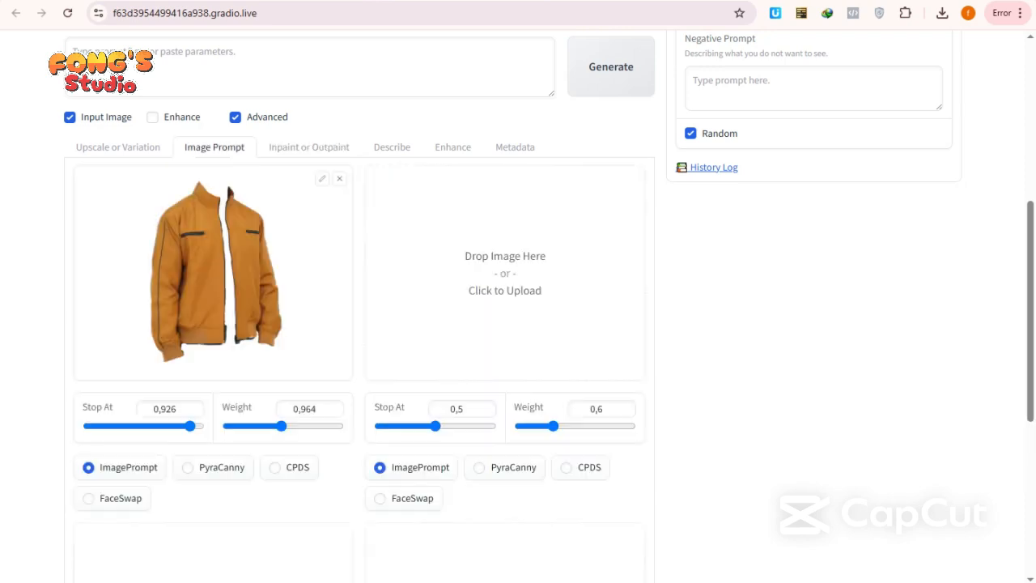
scroll(518, 323, "up", 2)
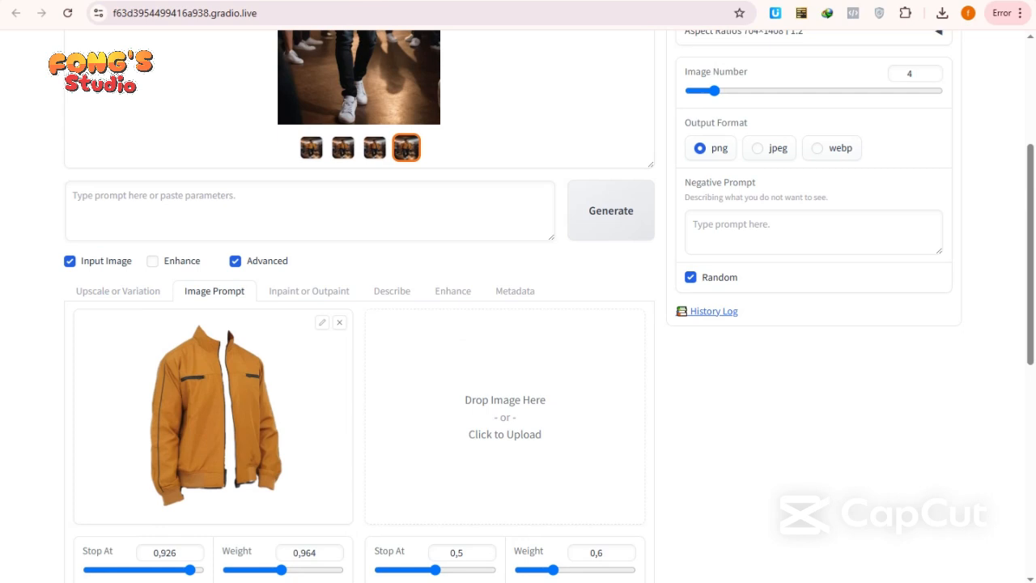
scroll(518, 323, "up", 3)
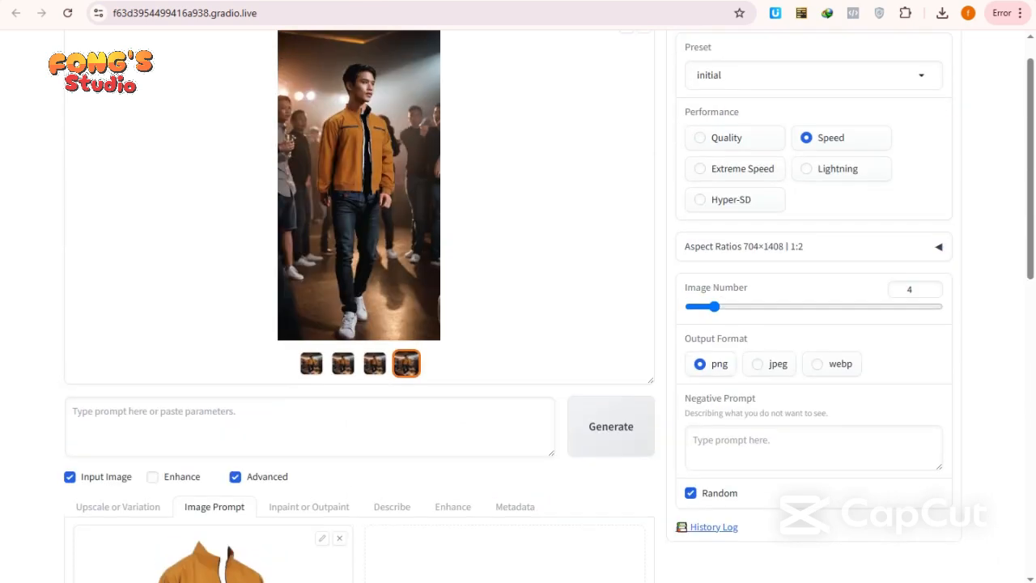